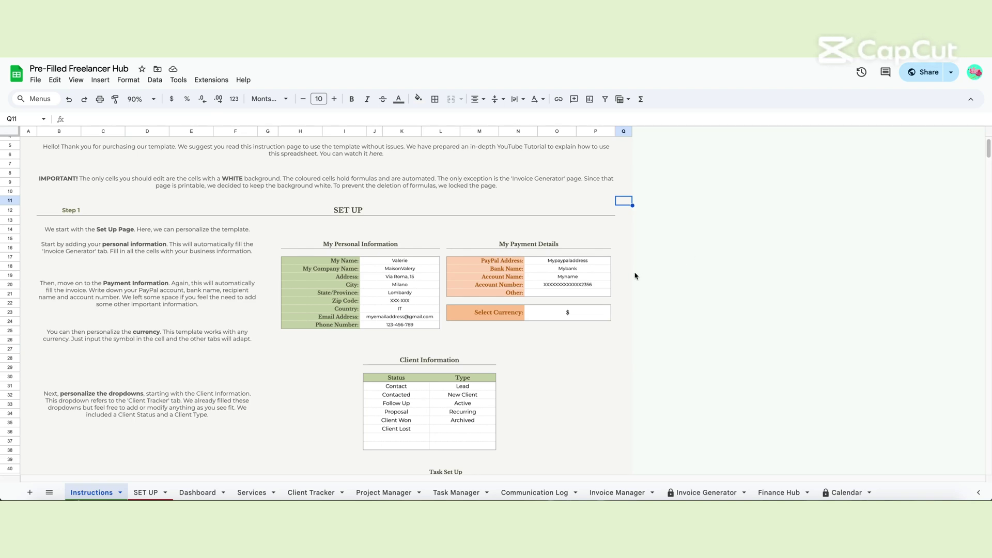
Browse every template sheet from SET UP through Invoice Generator, then return to Instructions.
scroll(631, 276, up, 2)
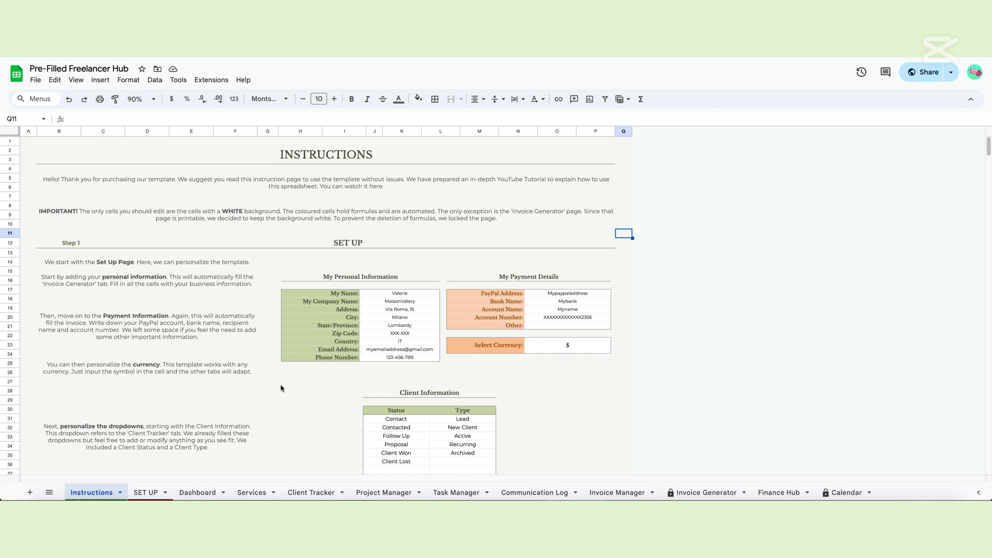
click(151, 495)
click(197, 493)
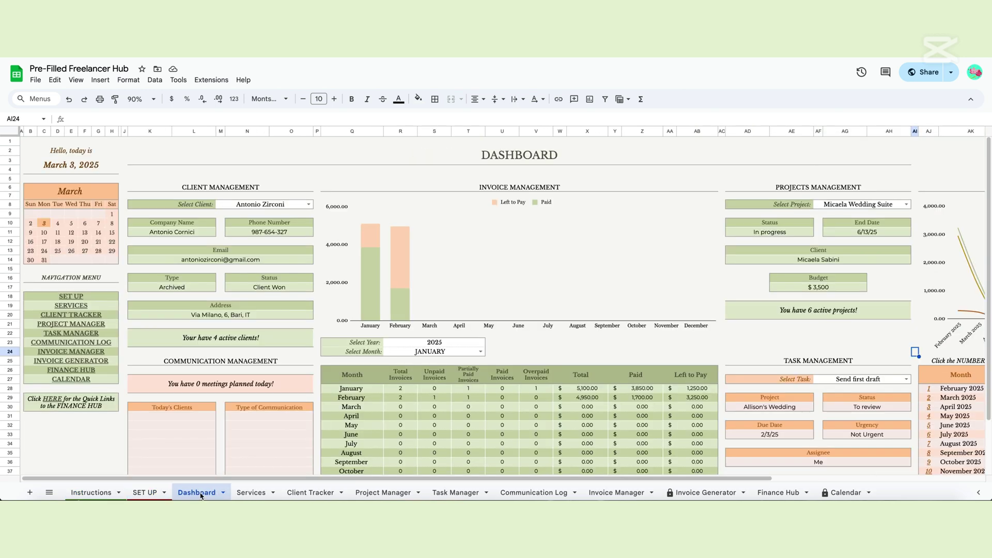
click(245, 495)
click(95, 494)
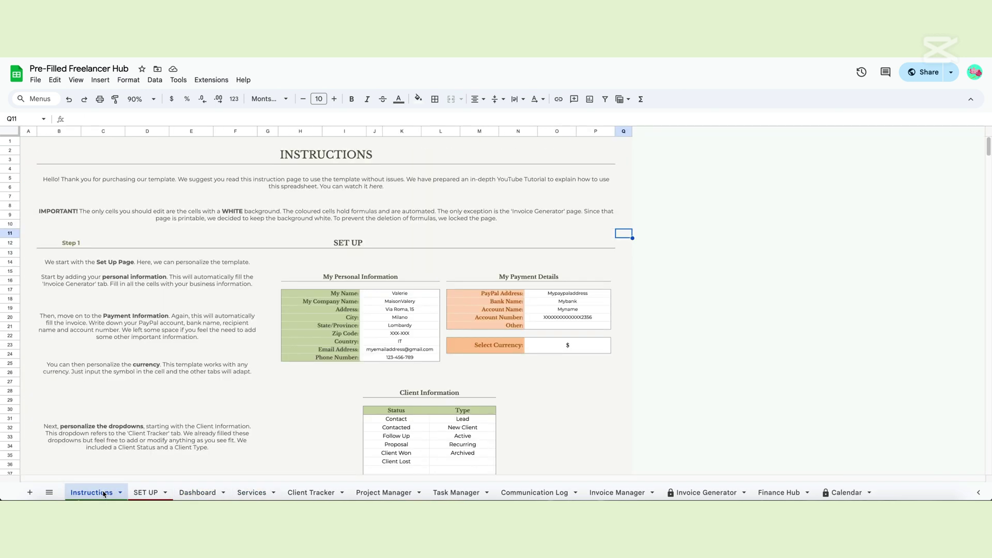
click(334, 495)
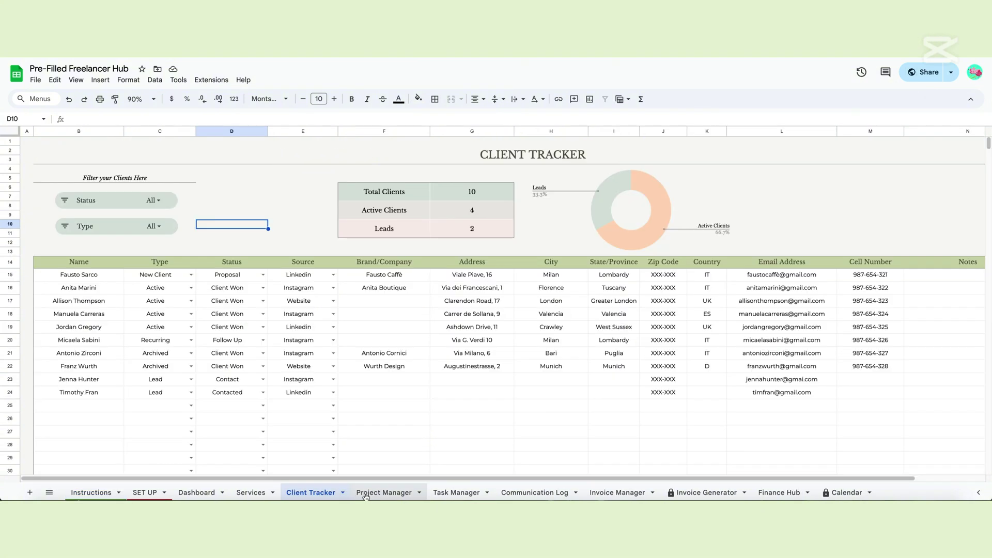
click(366, 495)
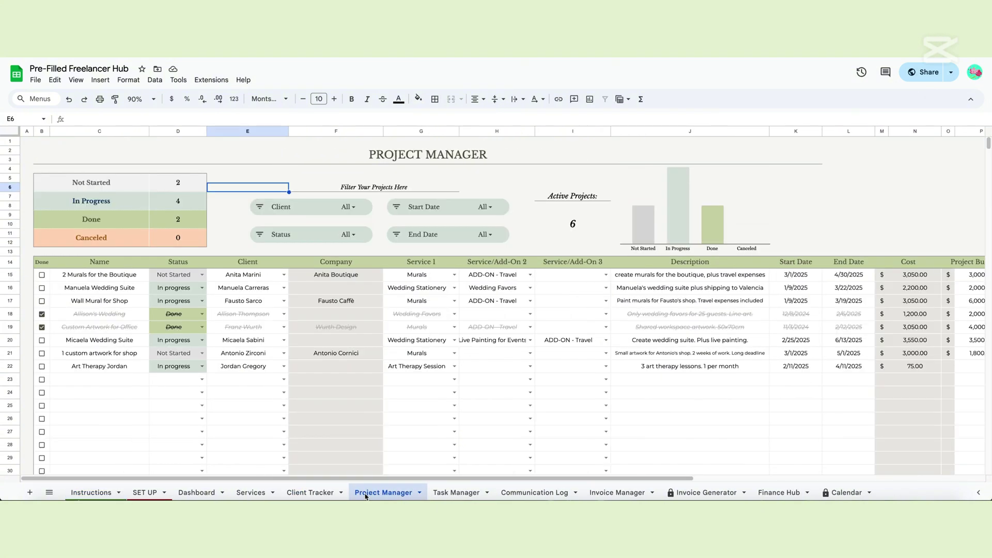
click(449, 496)
click(521, 494)
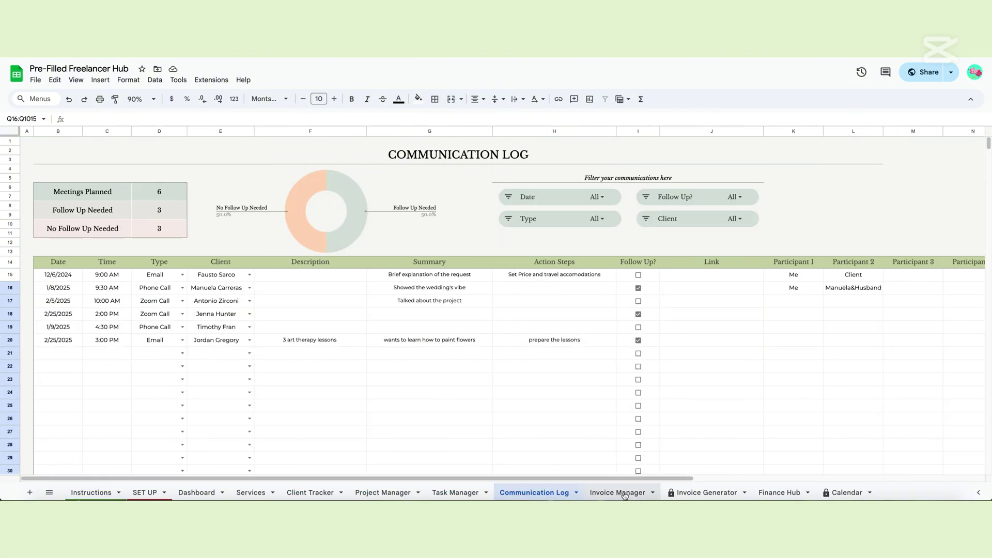
click(624, 495)
click(690, 495)
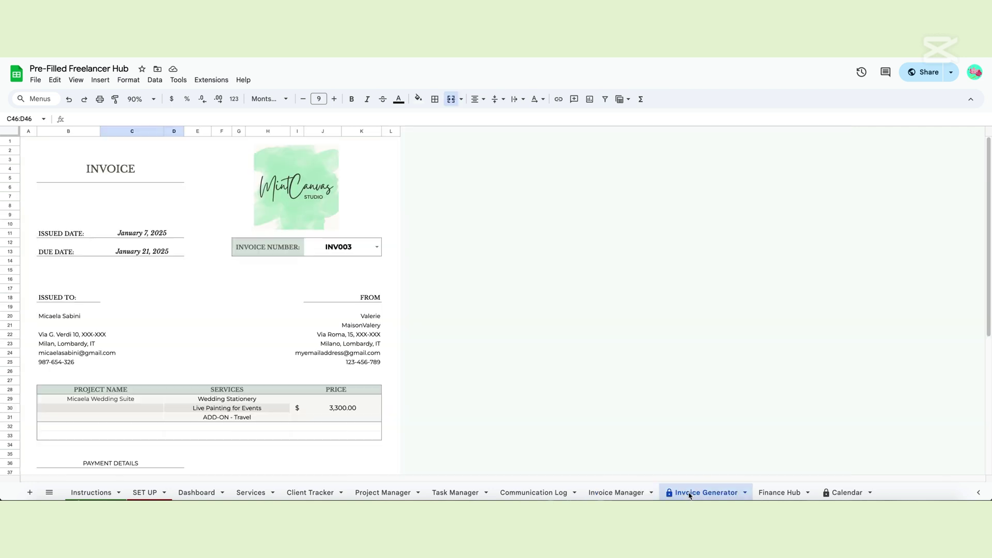
click(83, 492)
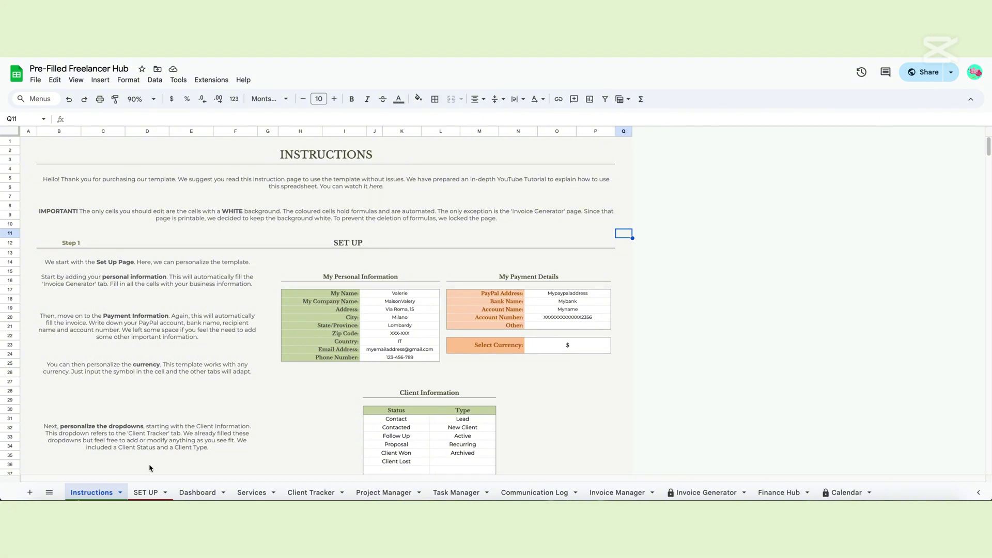
Open and dismiss the Instructions sheet menu, then view SET UP's personal info and communication-type values.
click(121, 494)
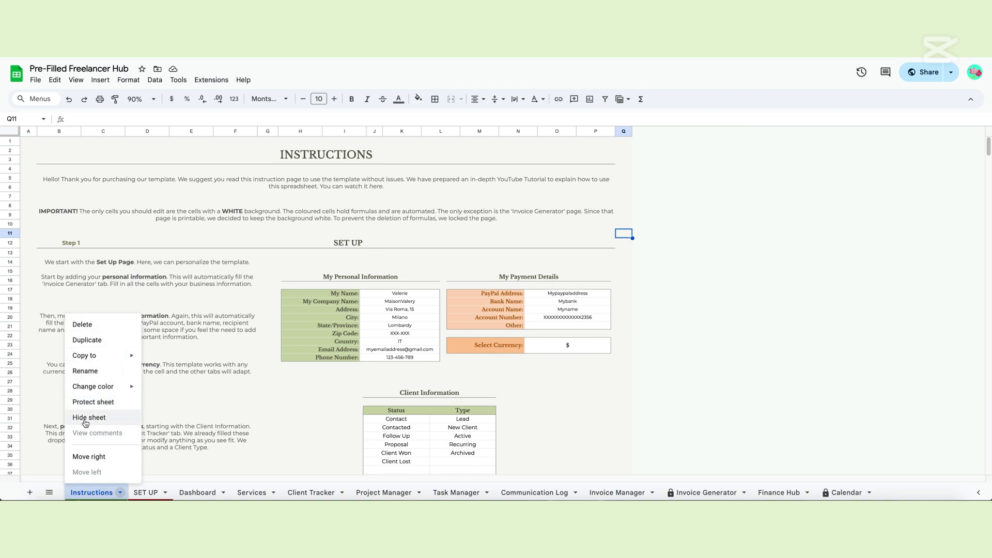
click(203, 402)
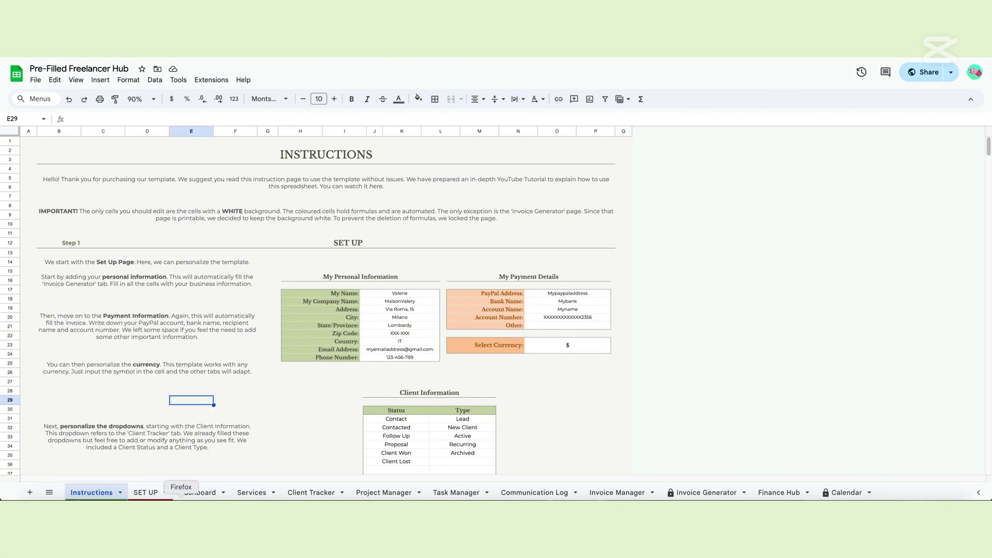
click(147, 492)
drag(193, 208, 194, 277)
drag(248, 327, 279, 391)
click(260, 363)
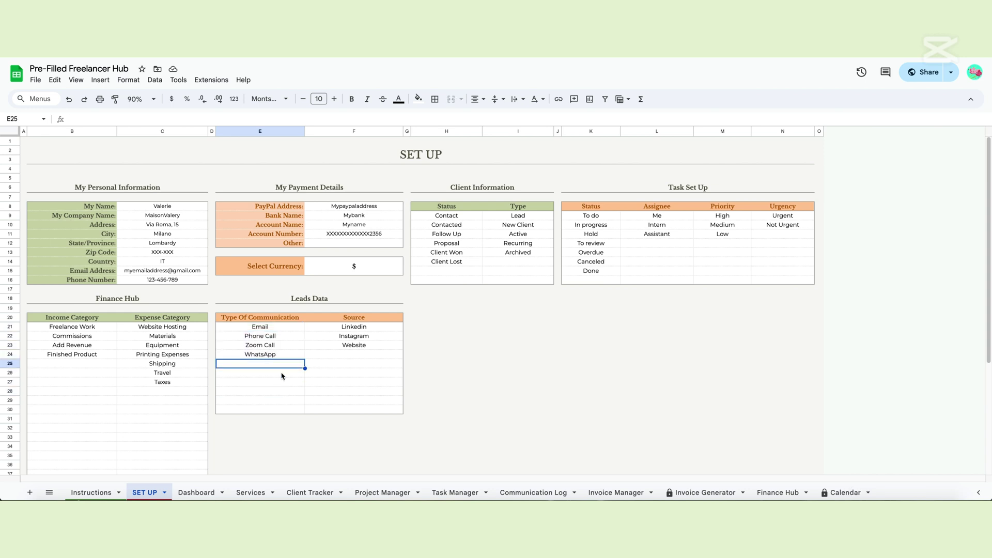
key(Down)
key(Down)
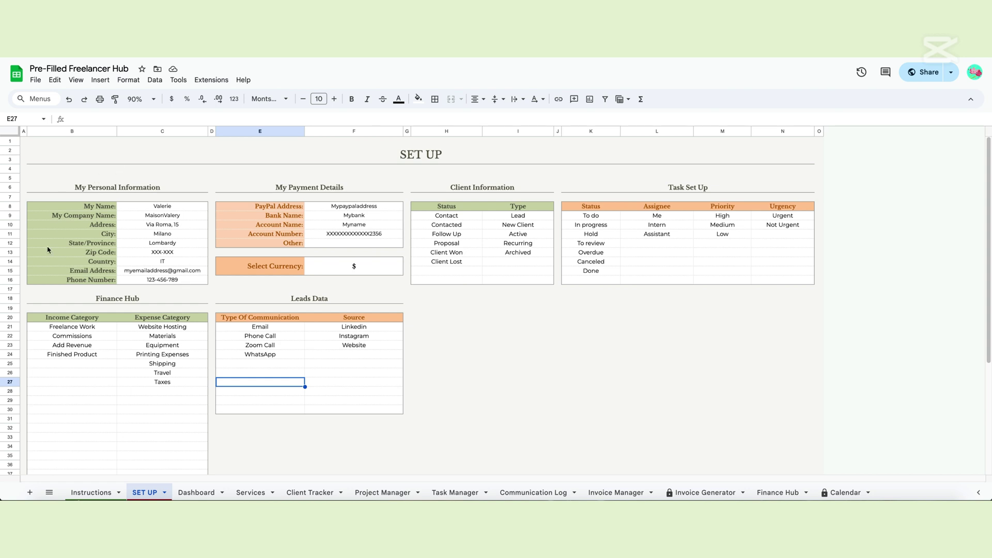
drag(188, 209, 188, 279)
click(187, 209)
click(188, 216)
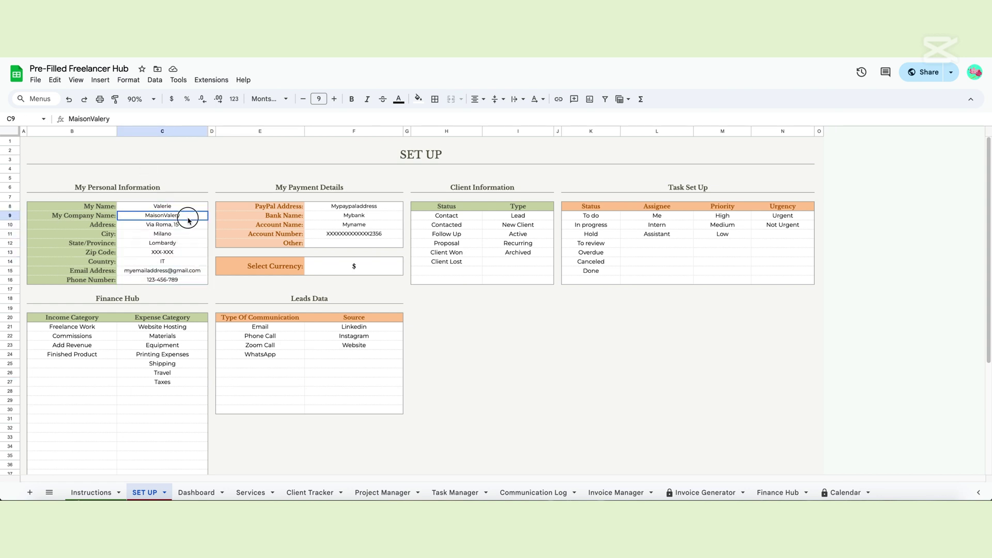
click(189, 226)
click(190, 235)
click(190, 242)
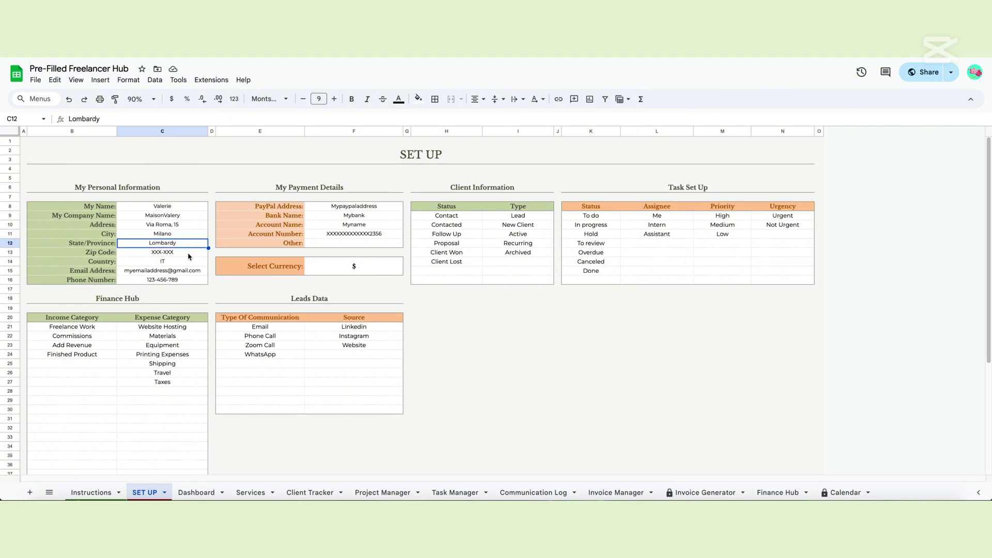
click(189, 253)
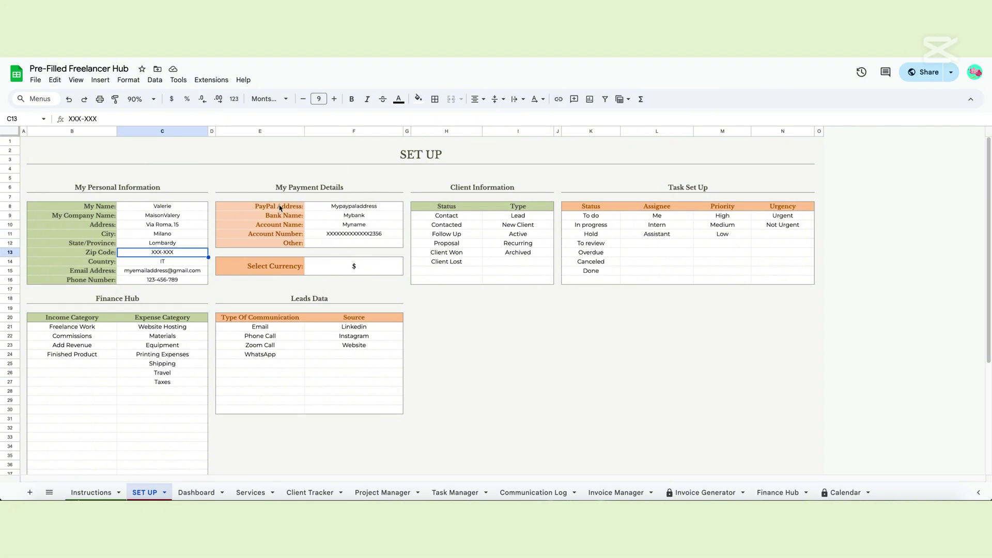
click(322, 207)
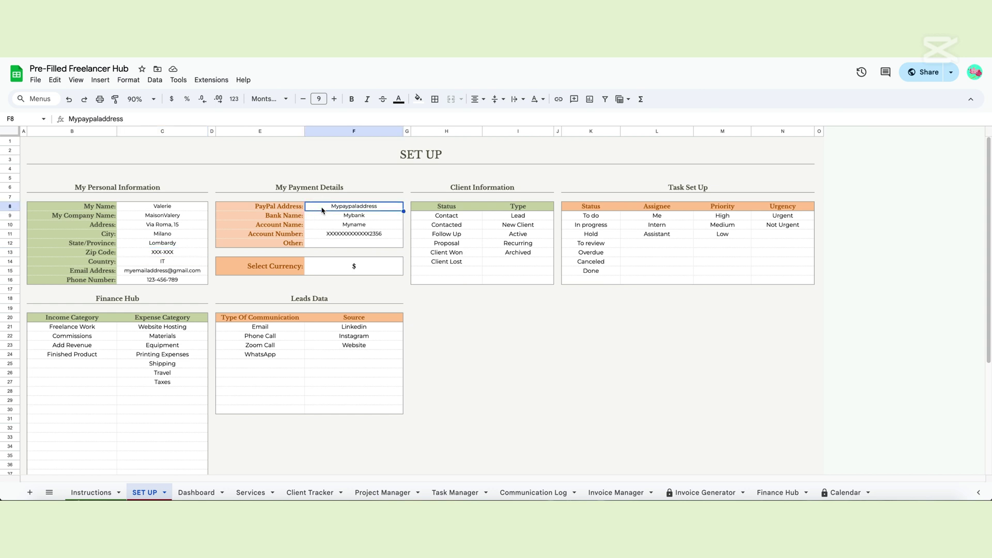
click(321, 218)
click(324, 227)
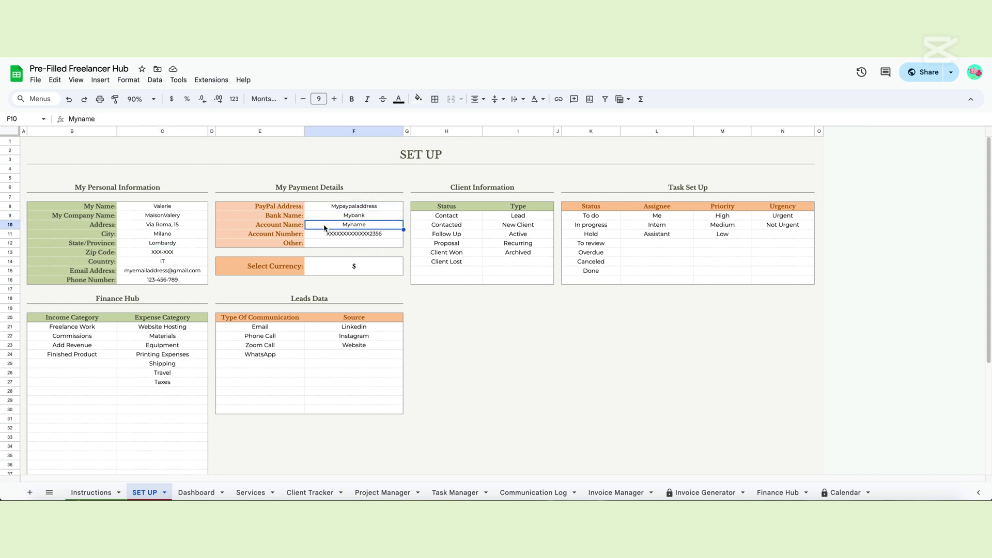
click(324, 239)
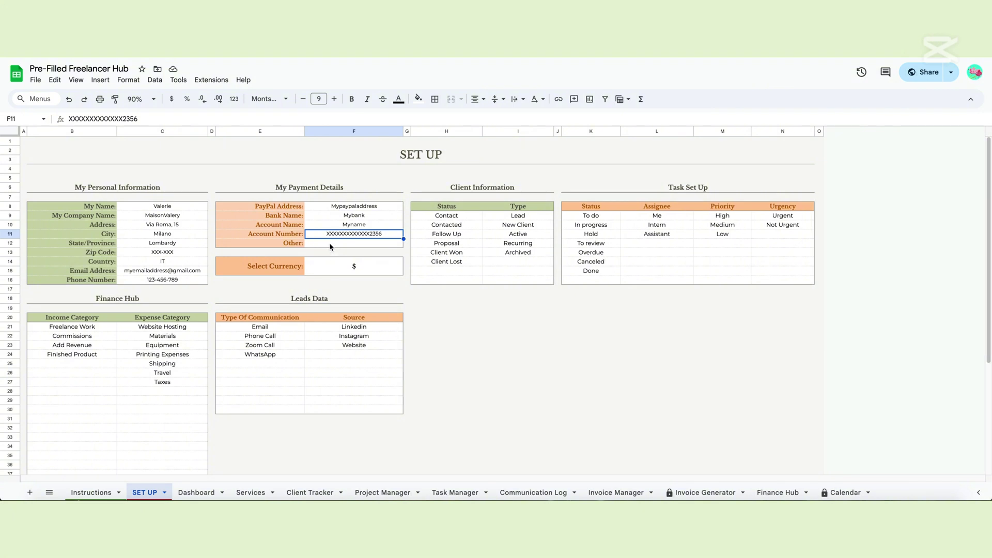
click(331, 245)
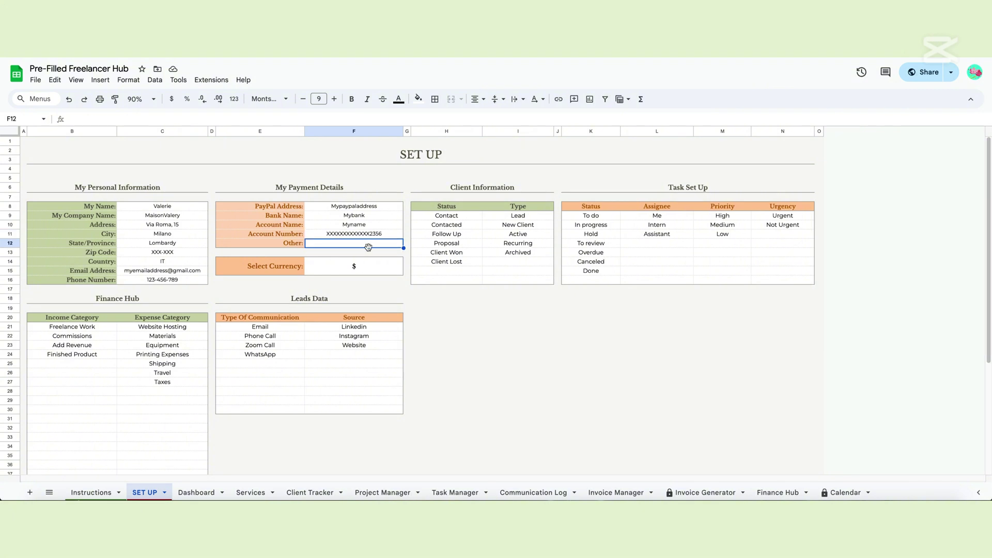
click(369, 271)
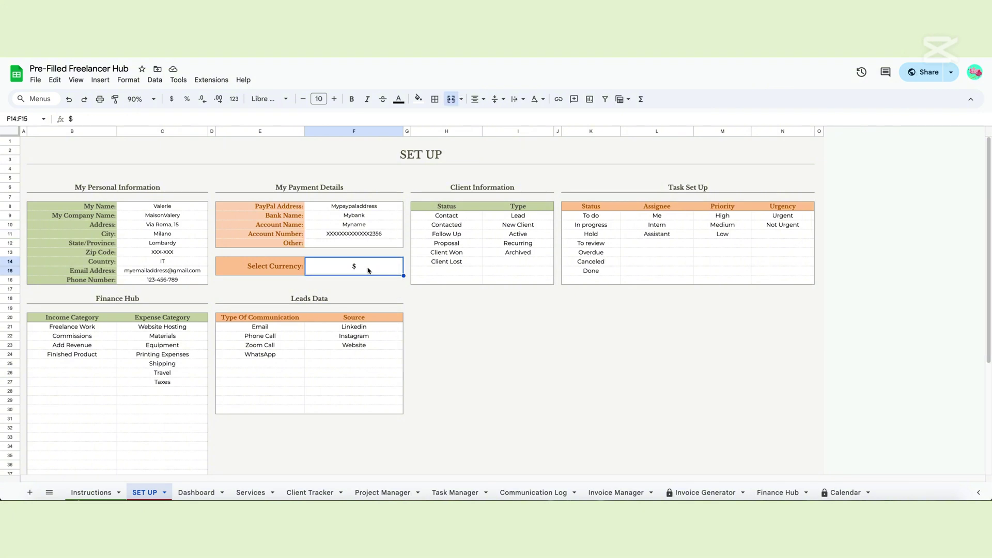
key(Delete)
text(£)
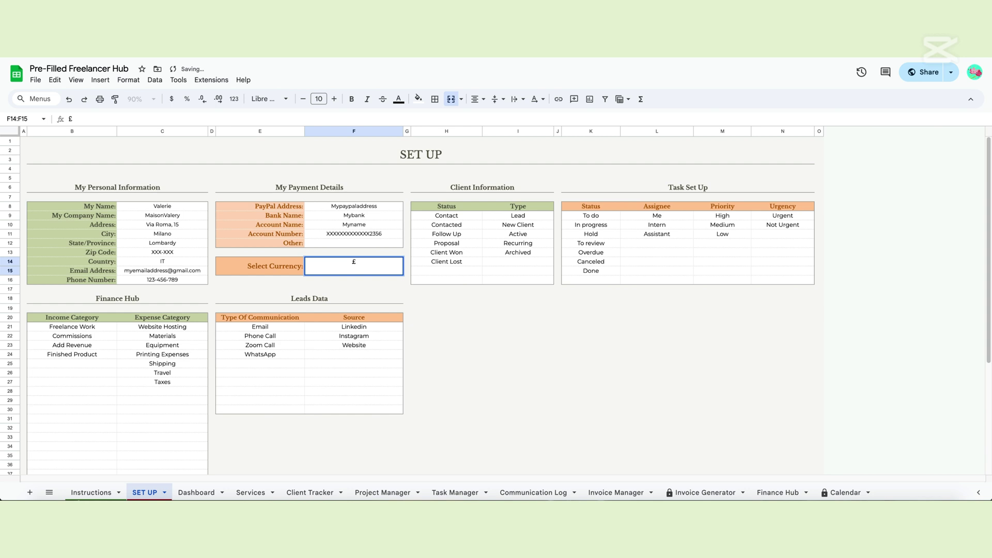
key(Return)
text($)
key(Return)
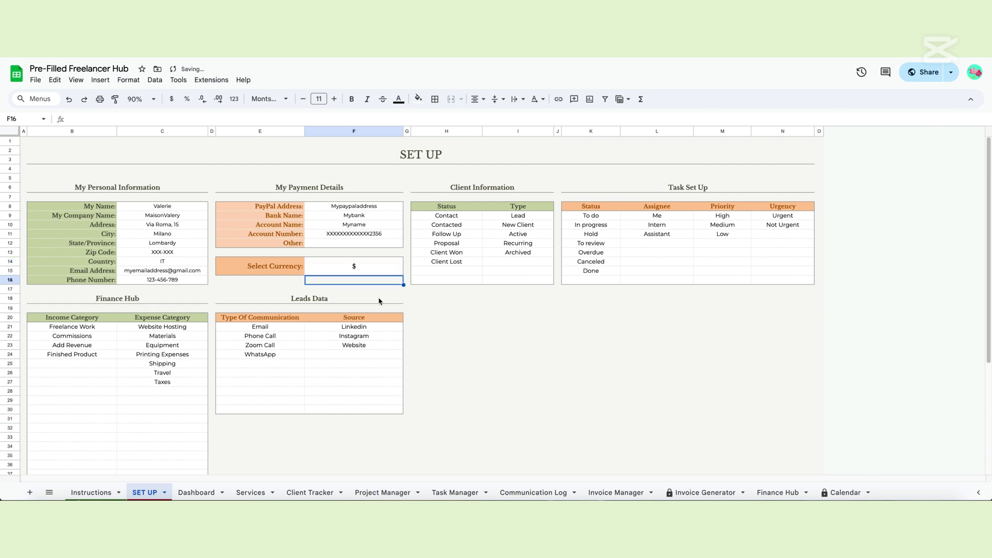
scroll(384, 337, down, 1)
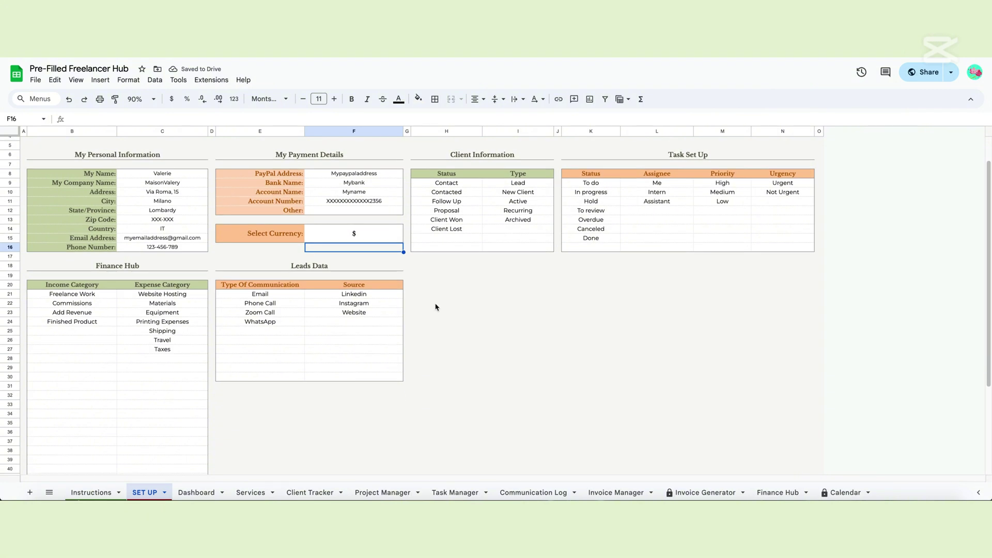
scroll(545, 236, up, 1)
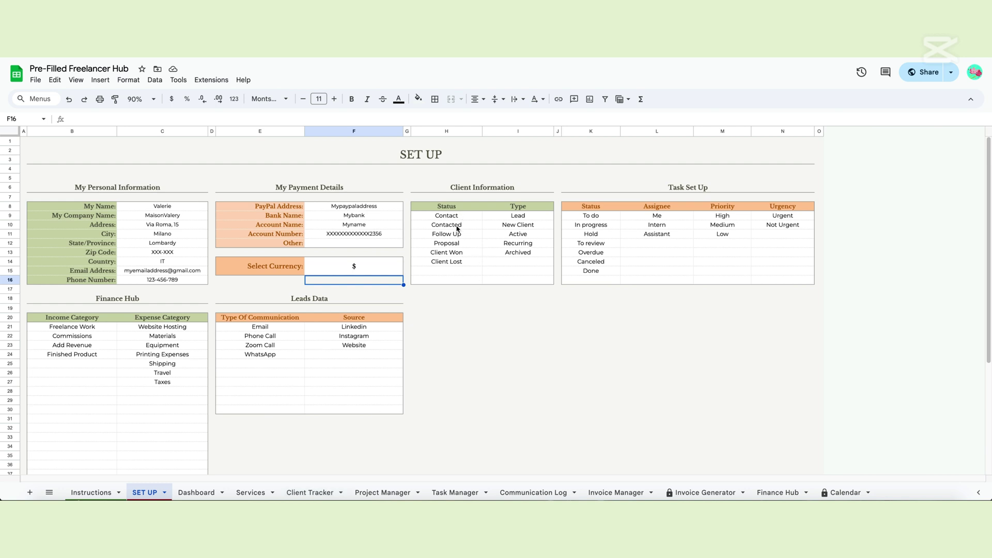
drag(447, 216, 460, 280)
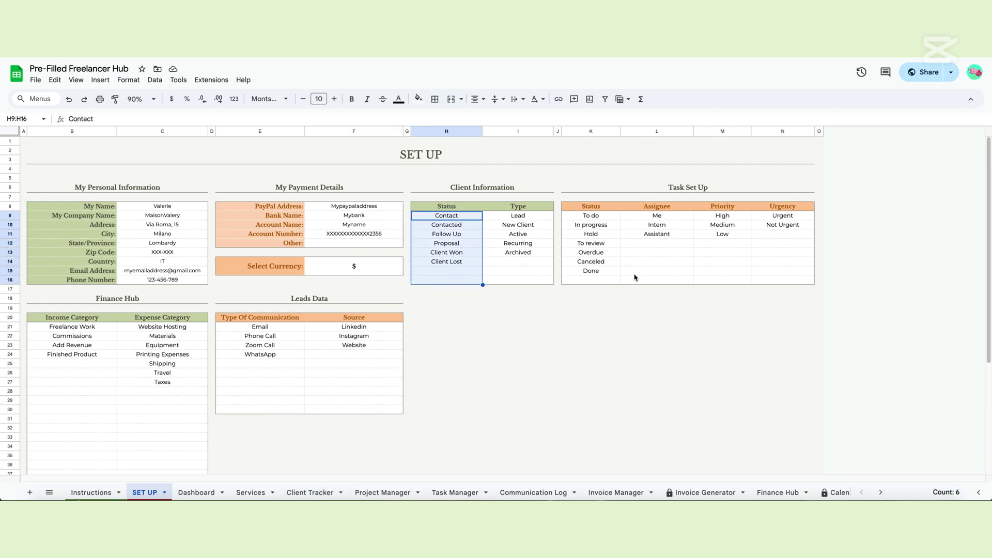
click(453, 274)
text(New)
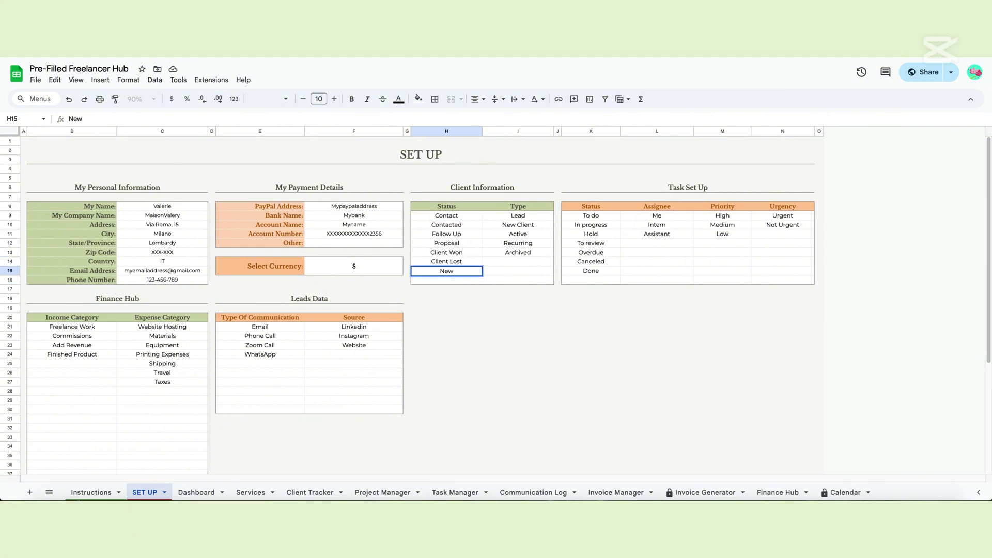
text( Client)
key(Return)
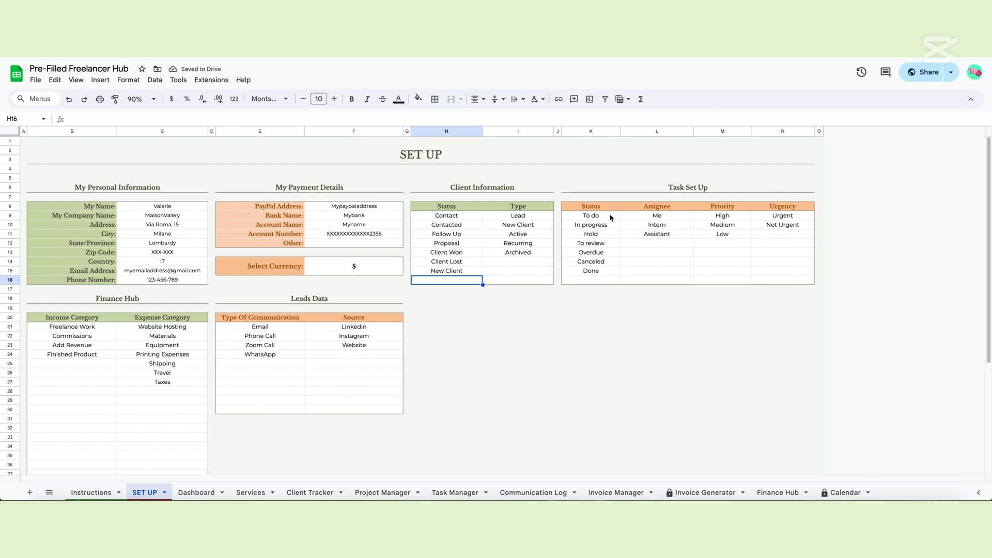
drag(610, 217, 609, 279)
drag(666, 216, 666, 263)
drag(722, 217, 734, 257)
drag(782, 216, 784, 257)
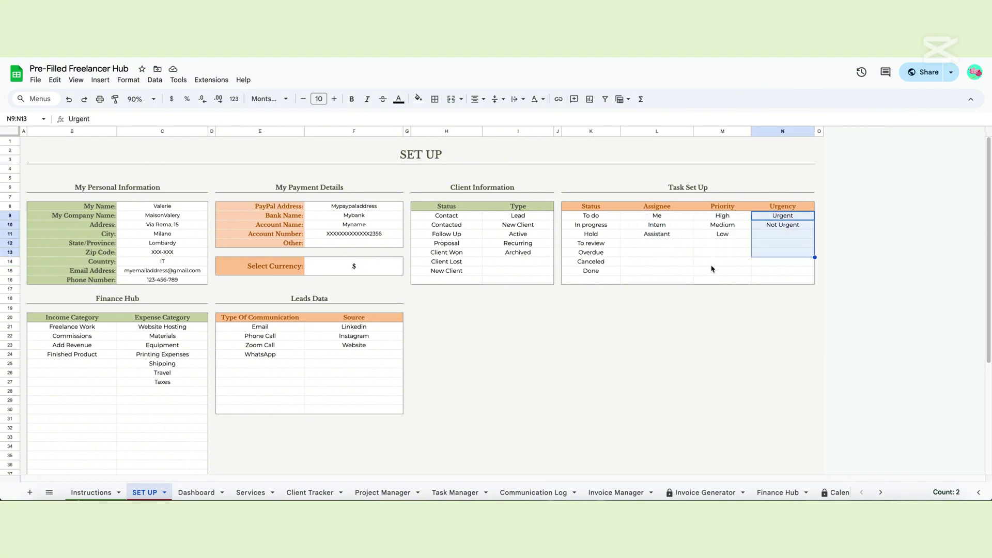
click(727, 237)
click(741, 219)
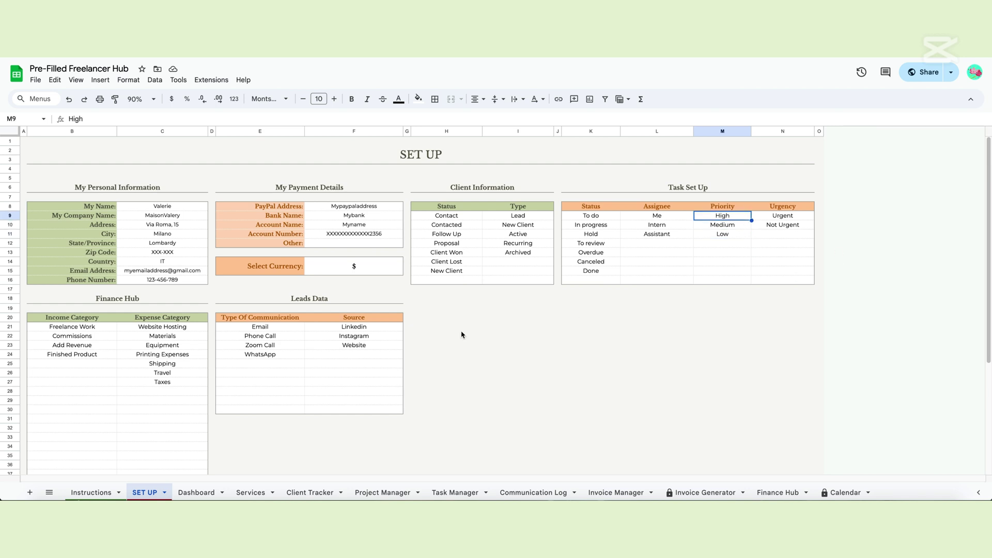
Highlight the Income Category, Expense Category, Type Of Communication and lead Source lists.
scroll(387, 336, down, 5)
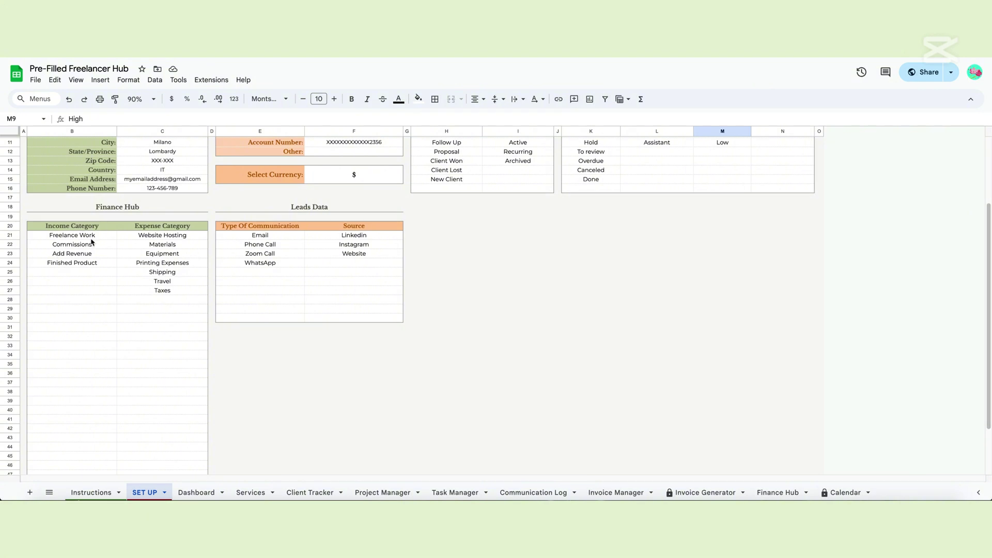
drag(102, 237, 99, 364)
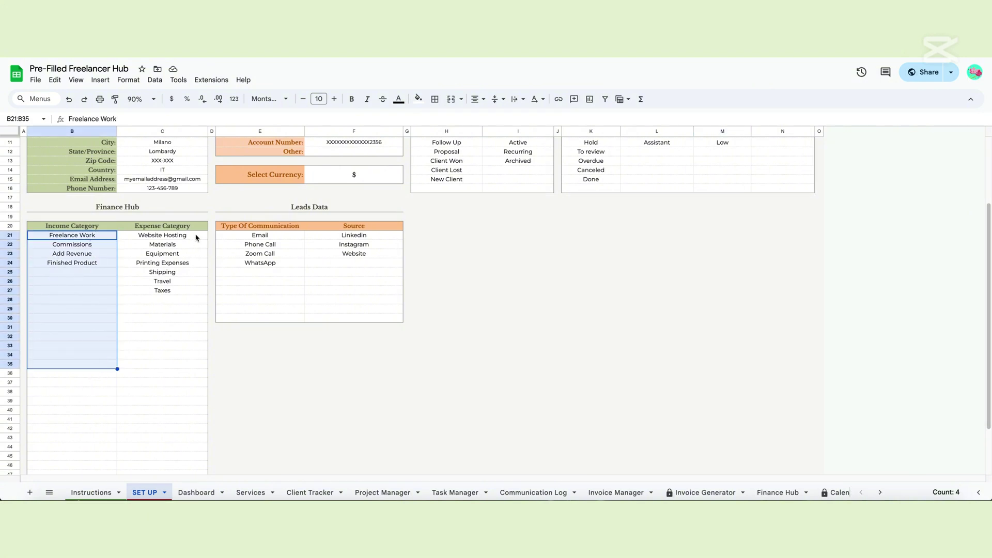
drag(197, 237, 197, 327)
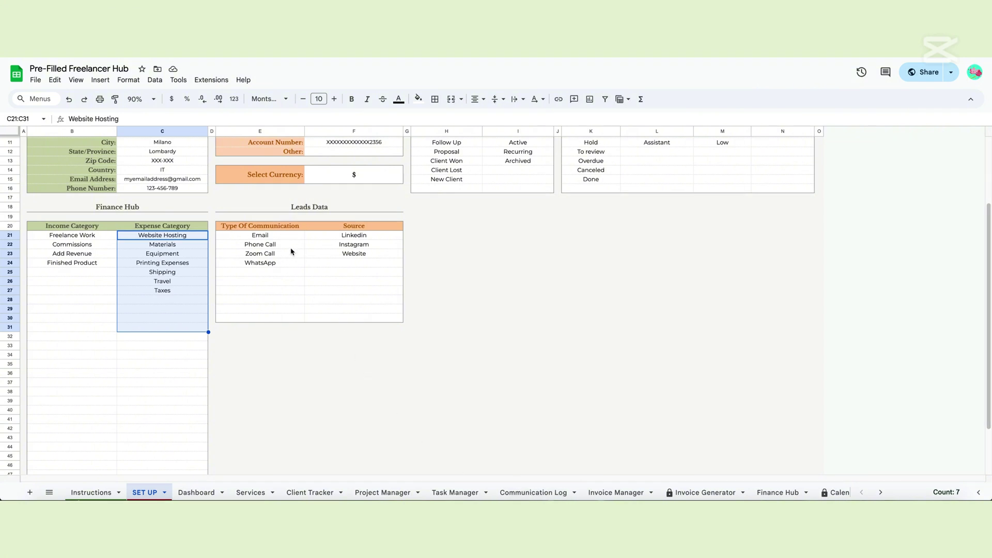
drag(287, 236, 292, 292)
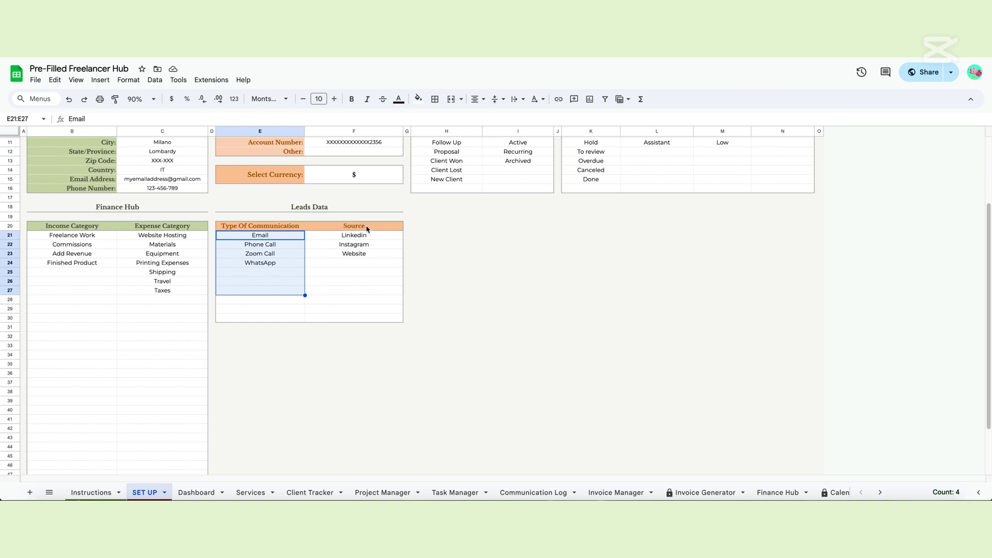
drag(381, 239, 391, 300)
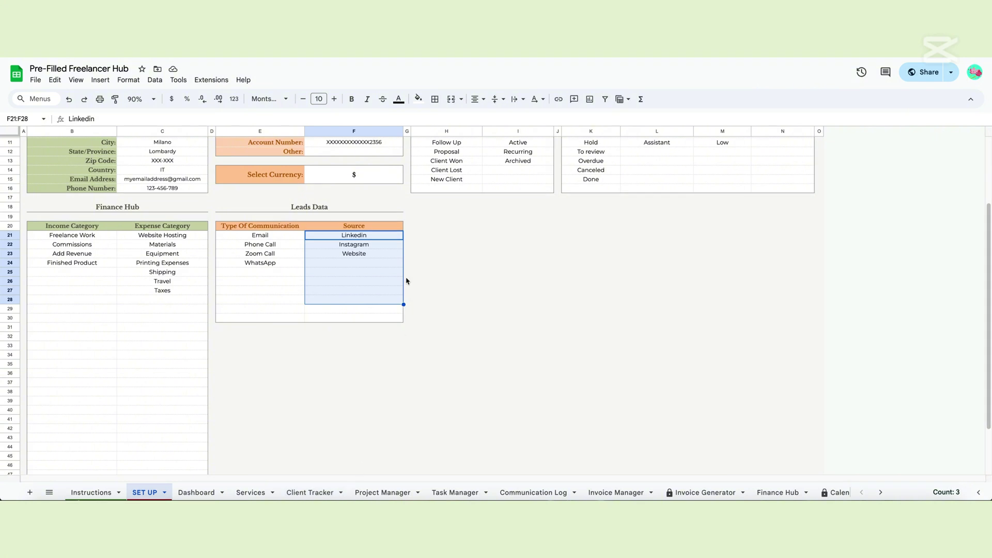
Pick the Linkedin, Website, Phone Call, Zoom Call and Instagram entries, then view the Services sheet.
click(379, 238)
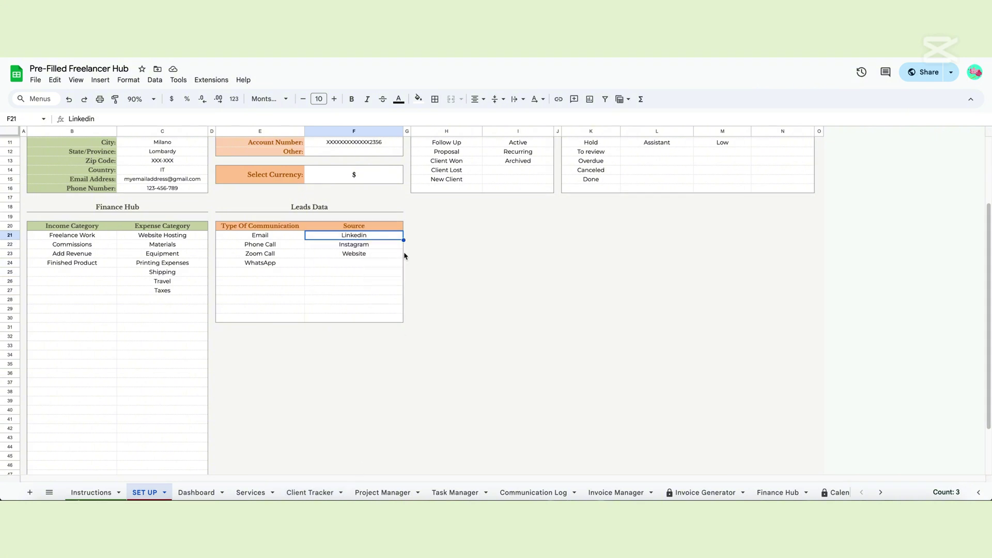
click(382, 256)
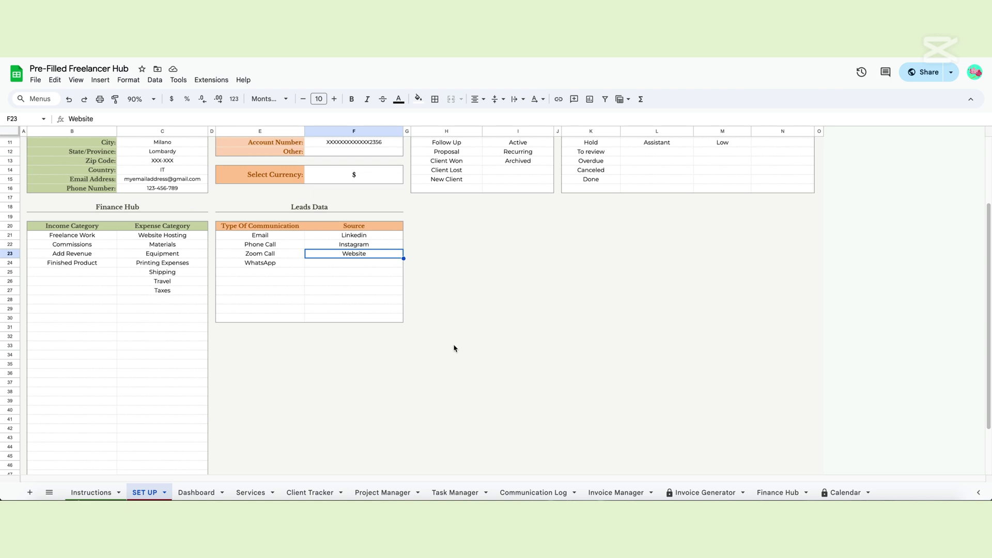
click(280, 247)
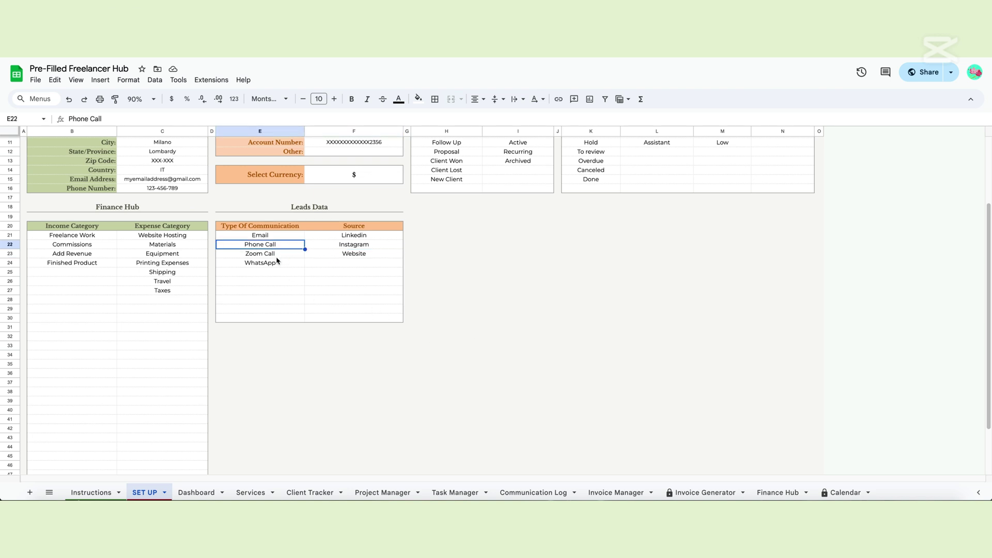
click(278, 255)
click(356, 246)
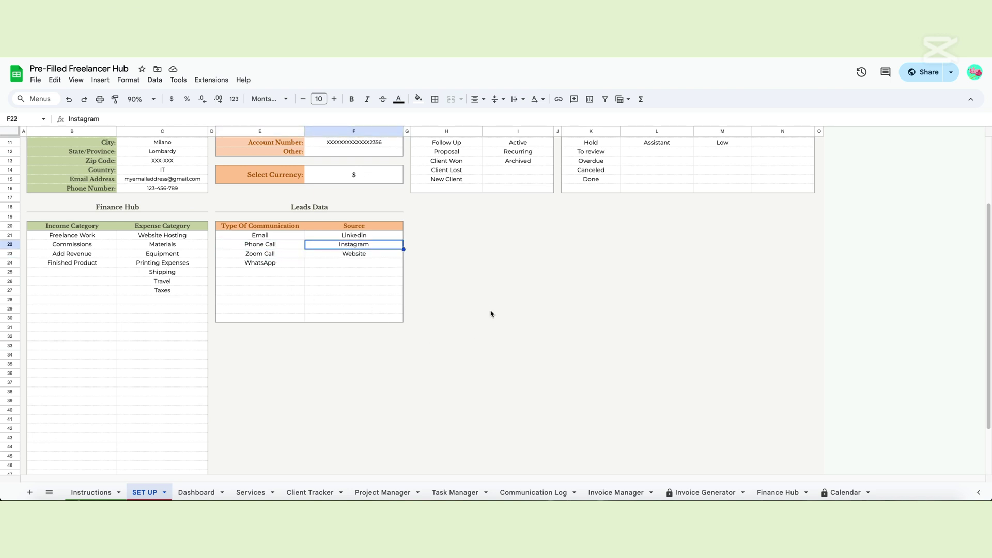
click(186, 491)
click(248, 494)
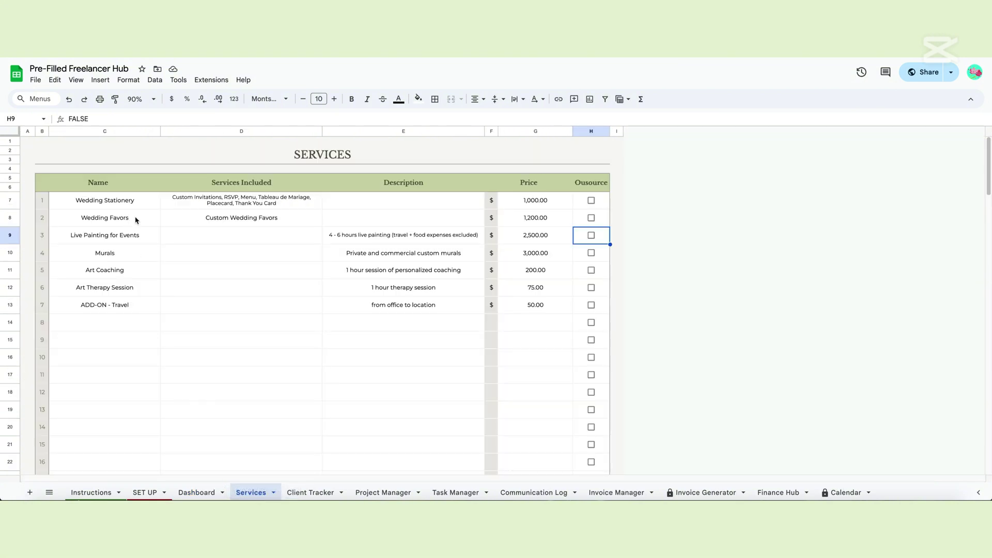
drag(133, 202, 124, 333)
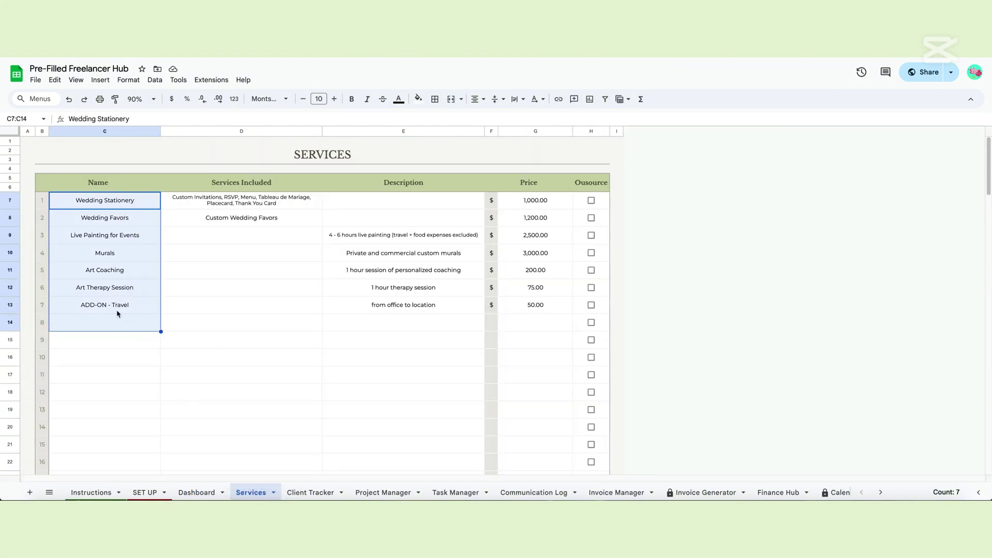
click(117, 310)
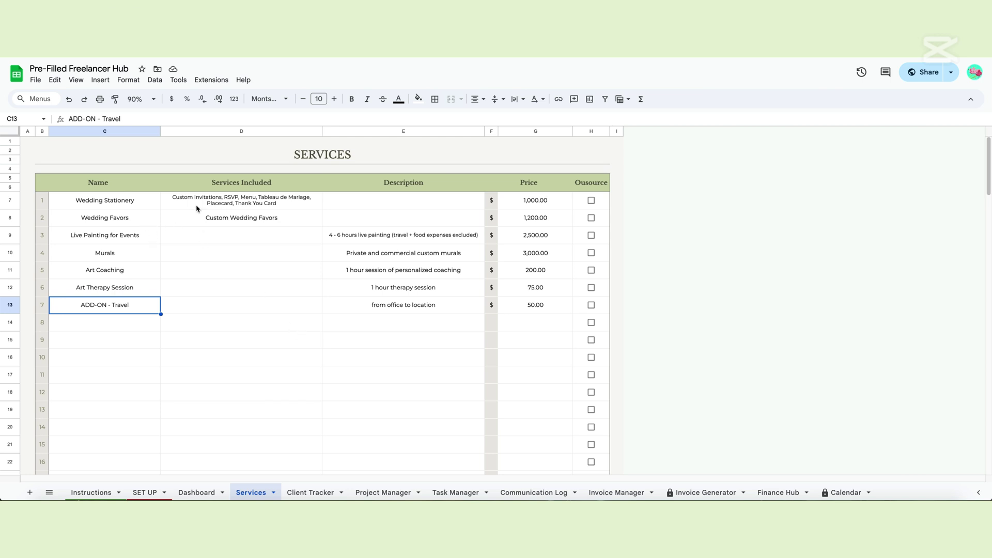
drag(176, 201, 188, 303)
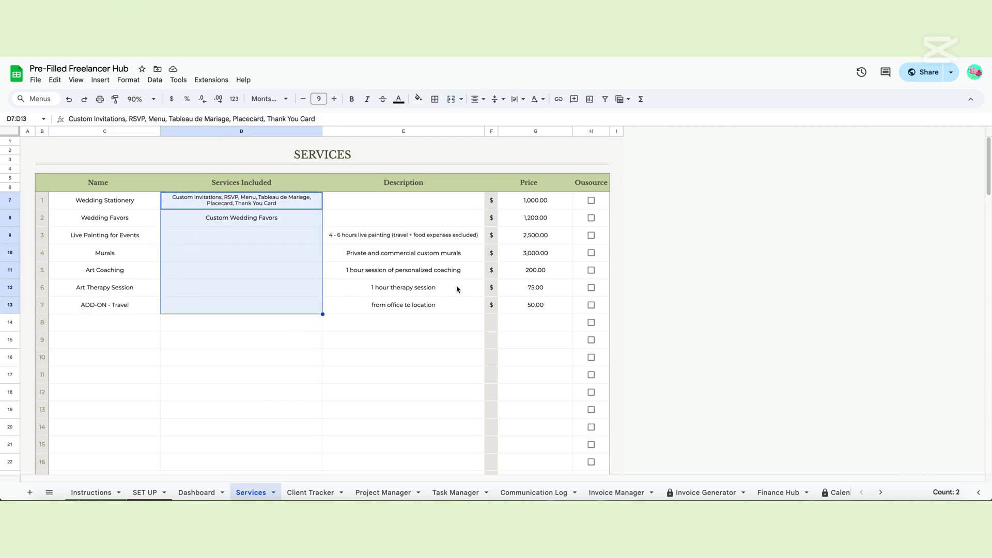
drag(443, 207, 434, 308)
click(396, 306)
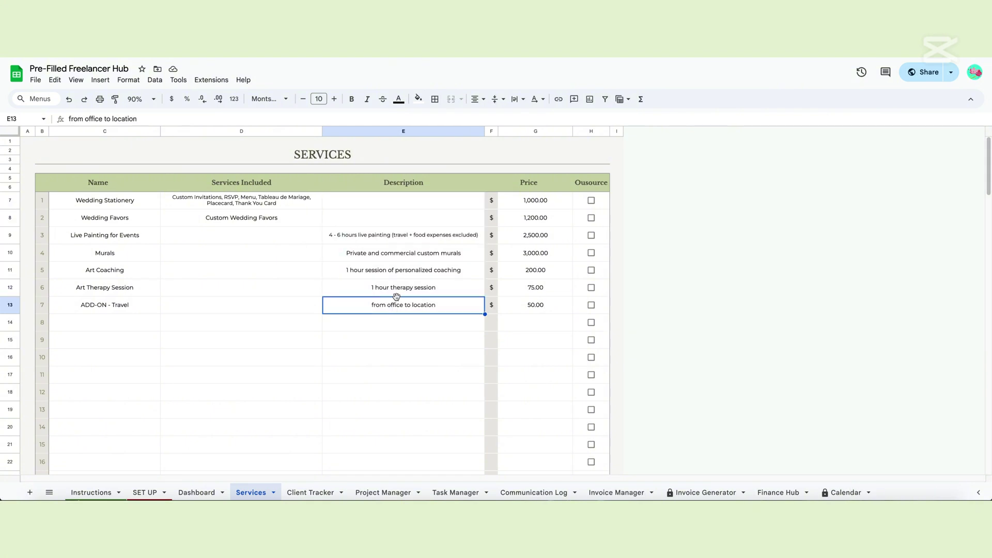
click(399, 290)
click(399, 266)
click(432, 250)
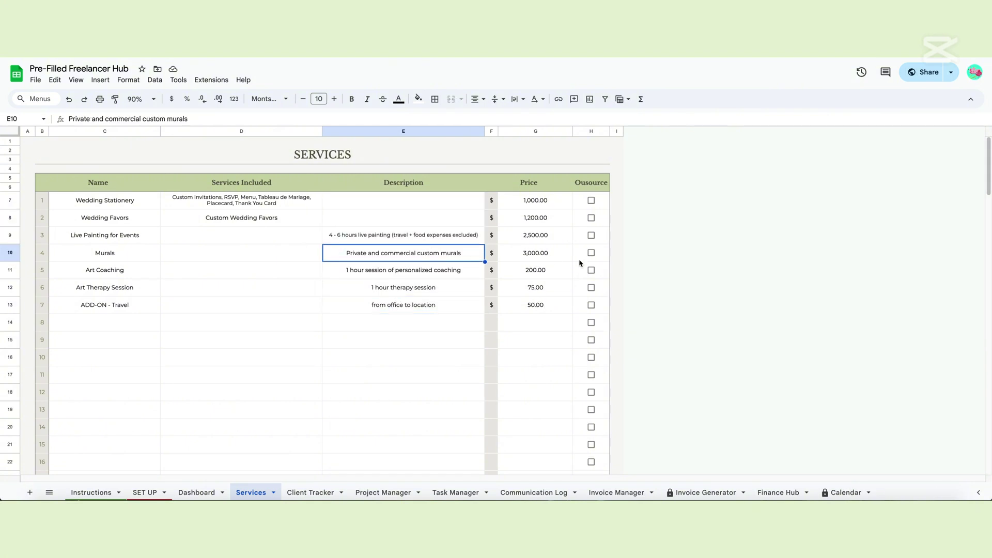
click(411, 232)
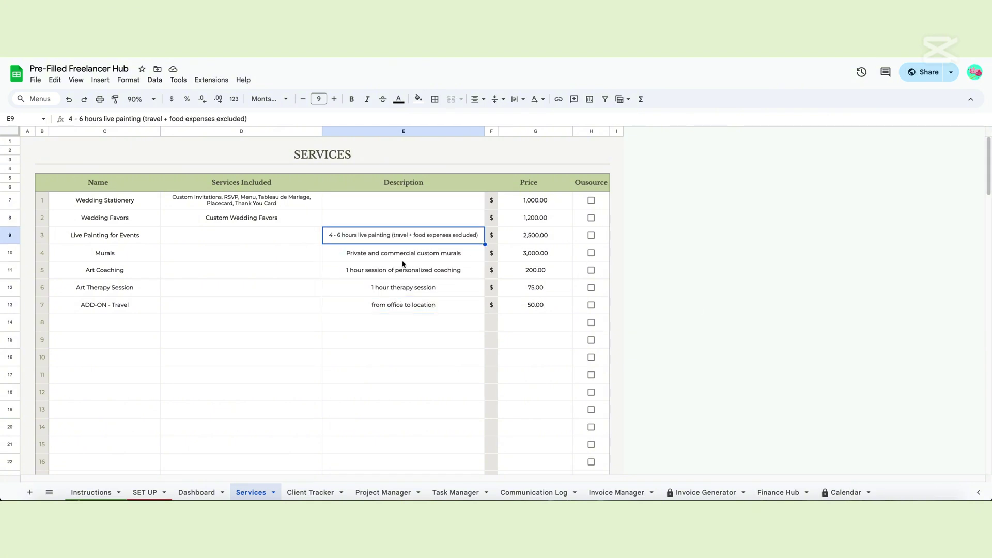
drag(545, 200, 537, 306)
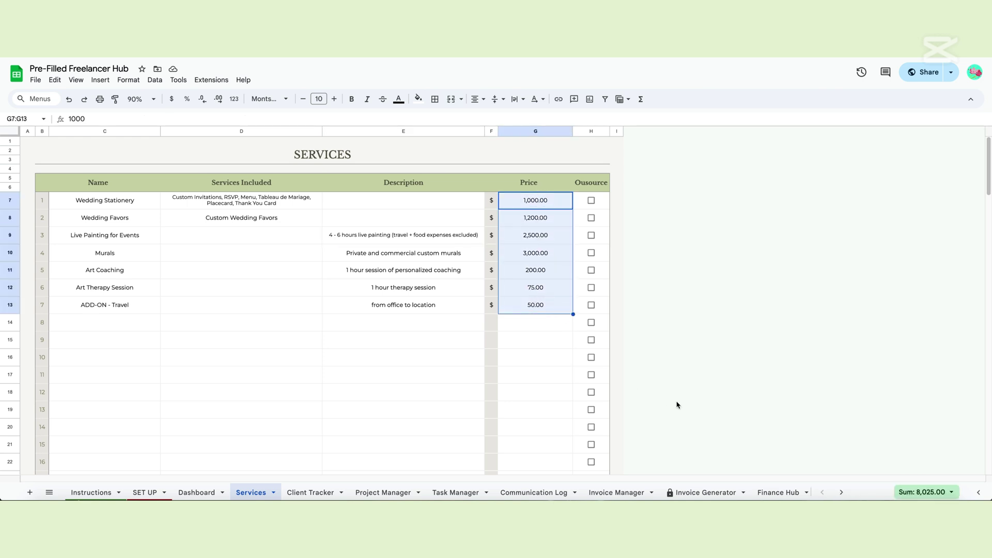
click(591, 201)
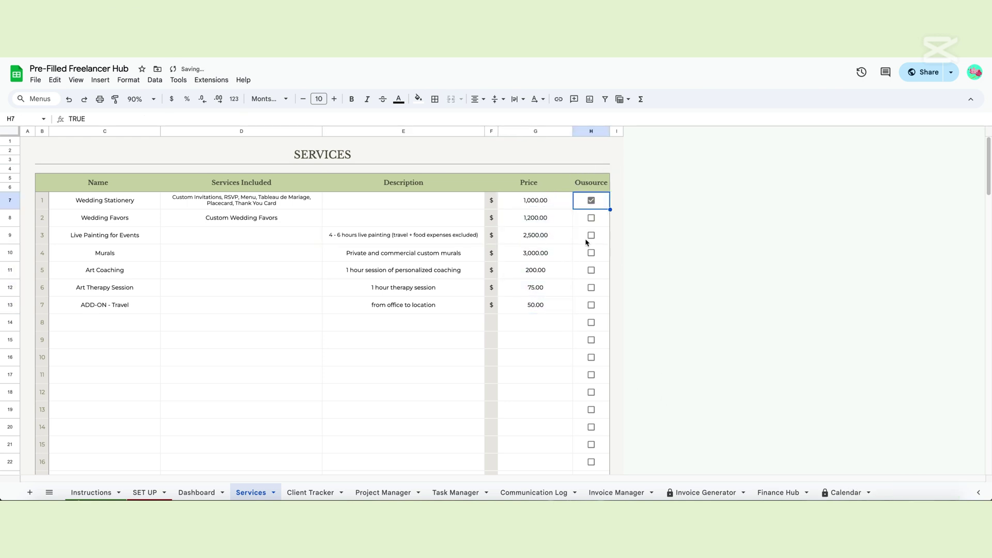
click(591, 218)
click(591, 236)
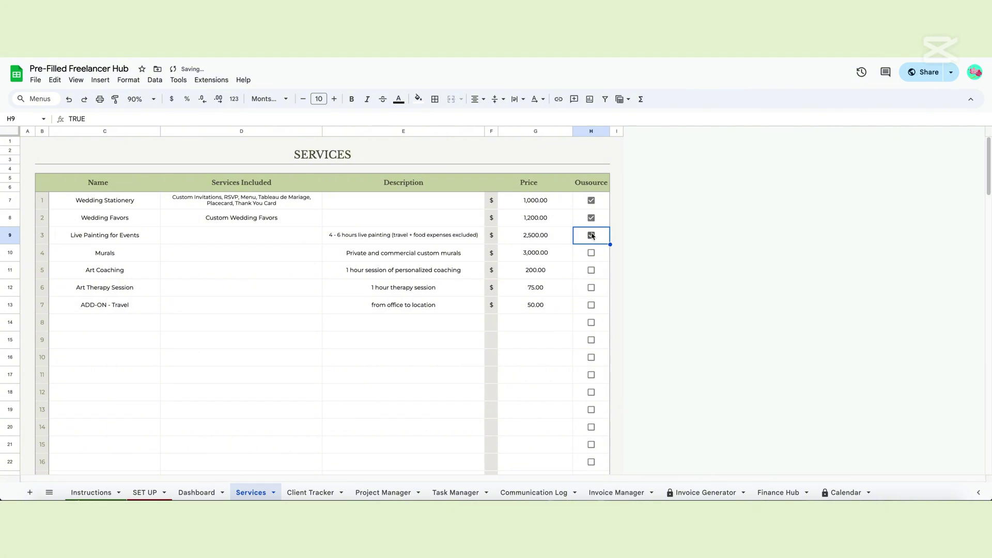
click(591, 236)
click(591, 218)
click(591, 201)
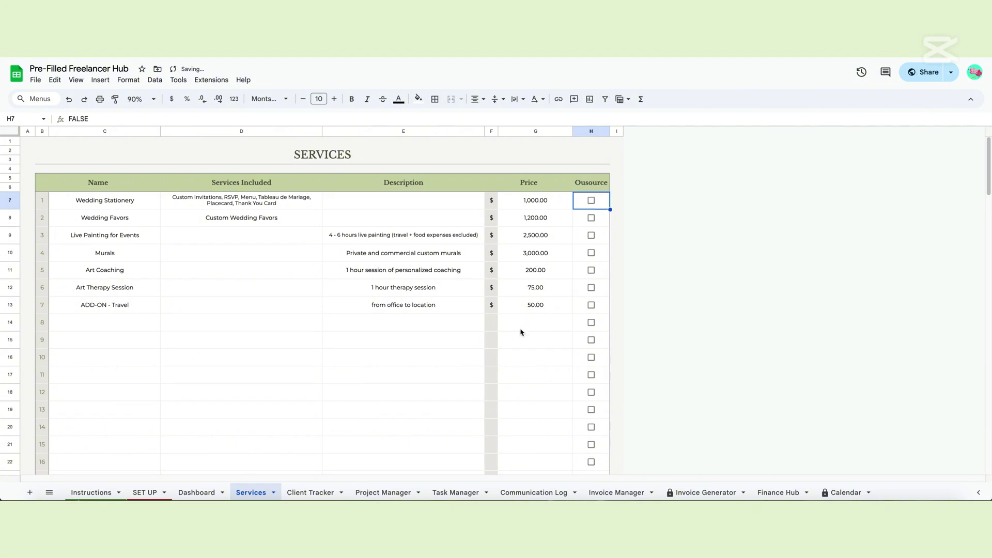
On Client Tracker, scroll the table and highlight the client Address, City, Email and Cell Number columns.
click(307, 495)
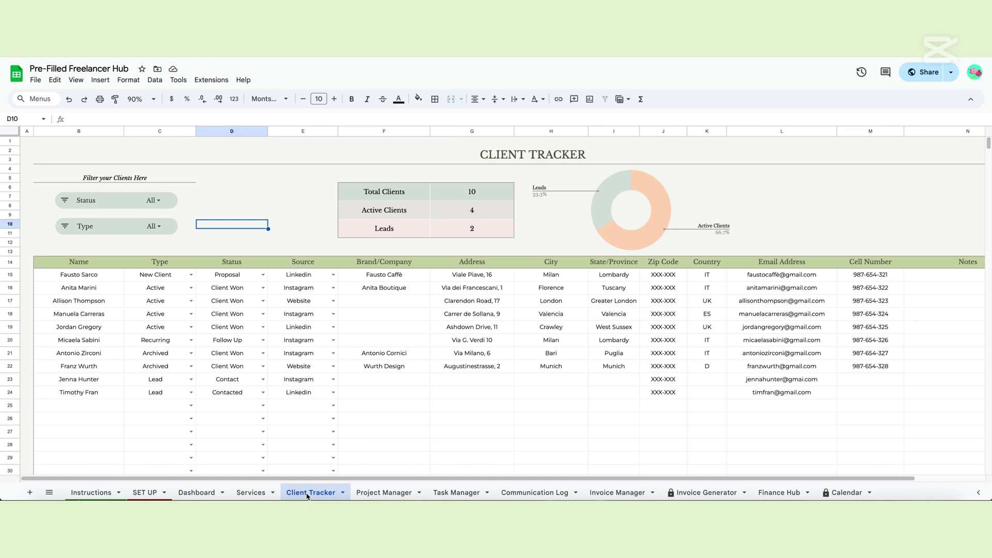
scroll(327, 445, down, 2)
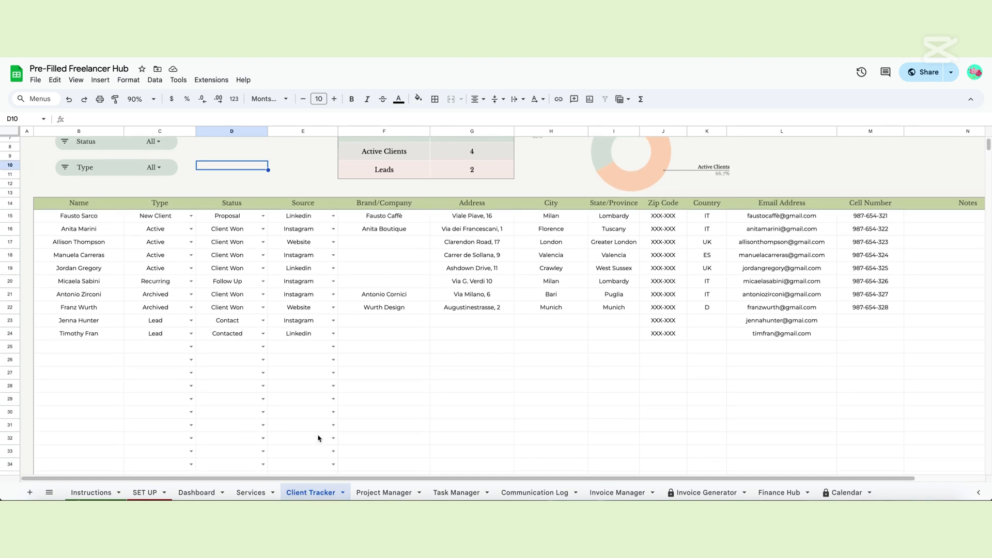
scroll(93, 245, up, 2)
scroll(93, 245, down, 4)
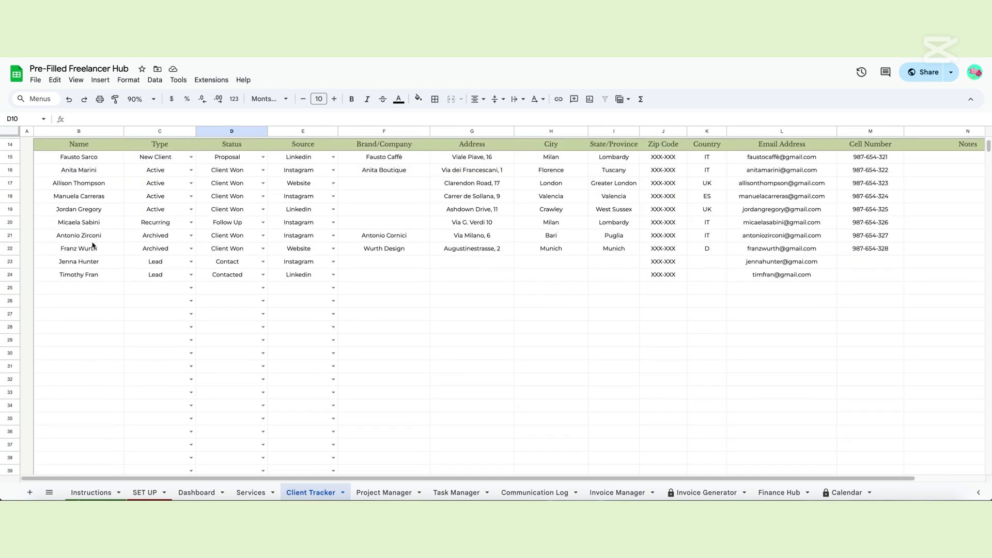
scroll(93, 245, up, 4)
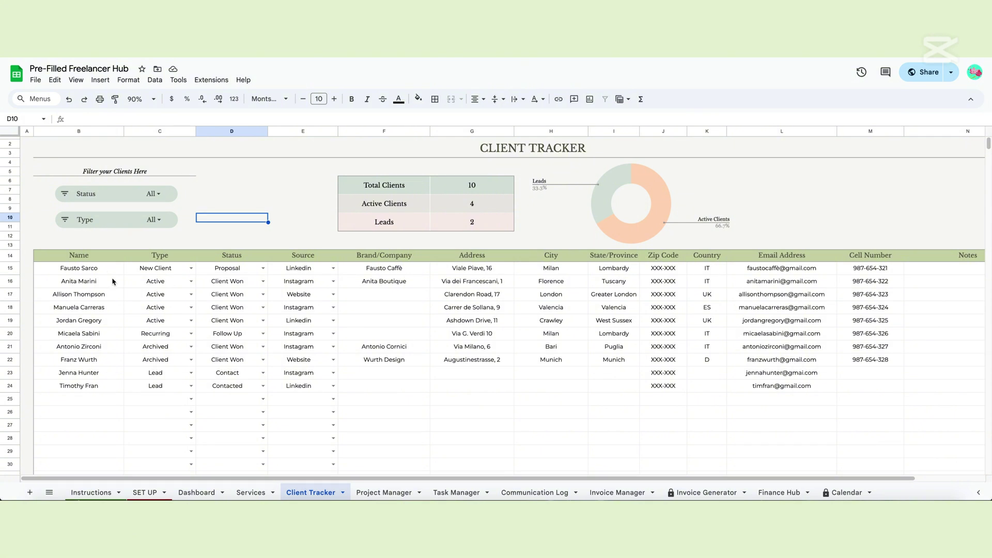
drag(457, 269, 461, 347)
drag(551, 268, 551, 336)
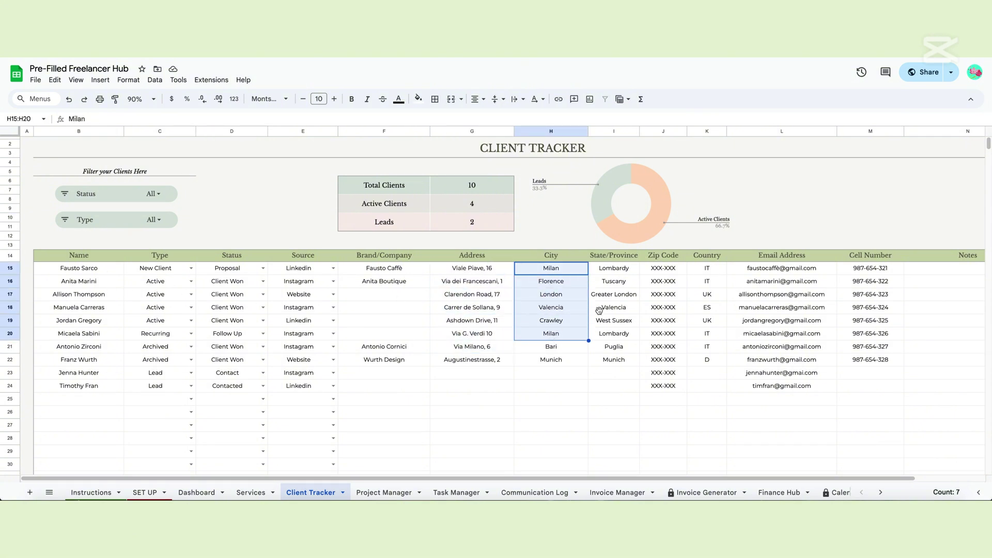
drag(760, 269, 763, 363)
drag(877, 267, 870, 353)
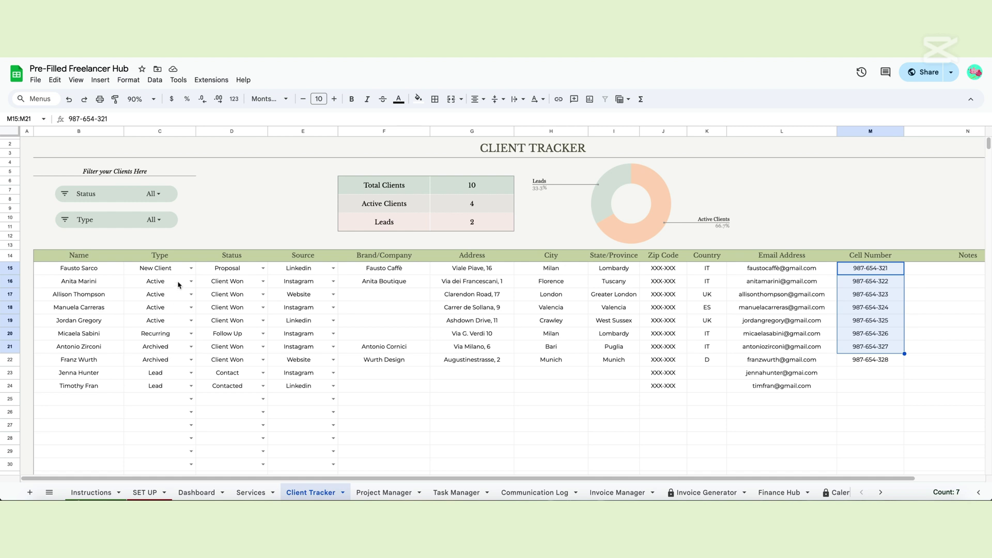
click(190, 268)
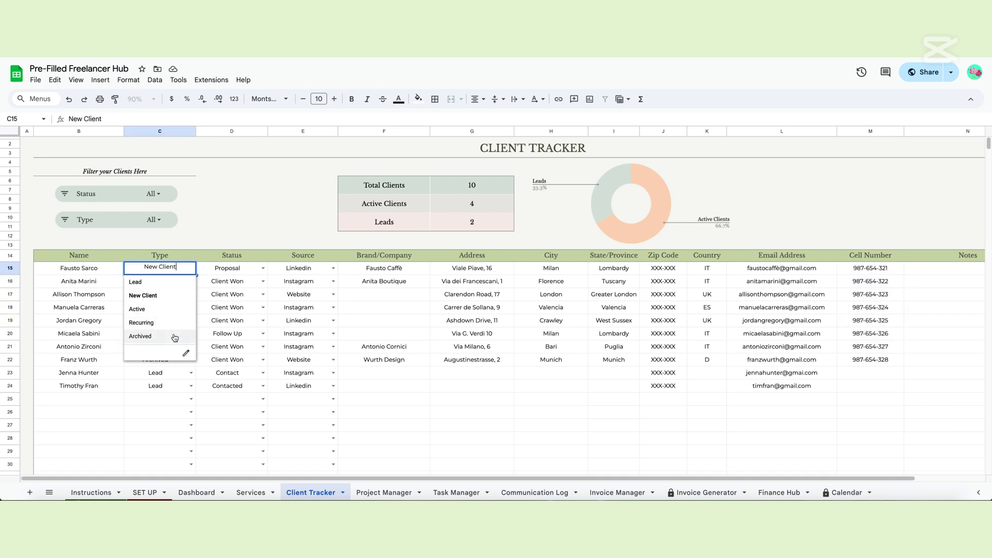
click(262, 268)
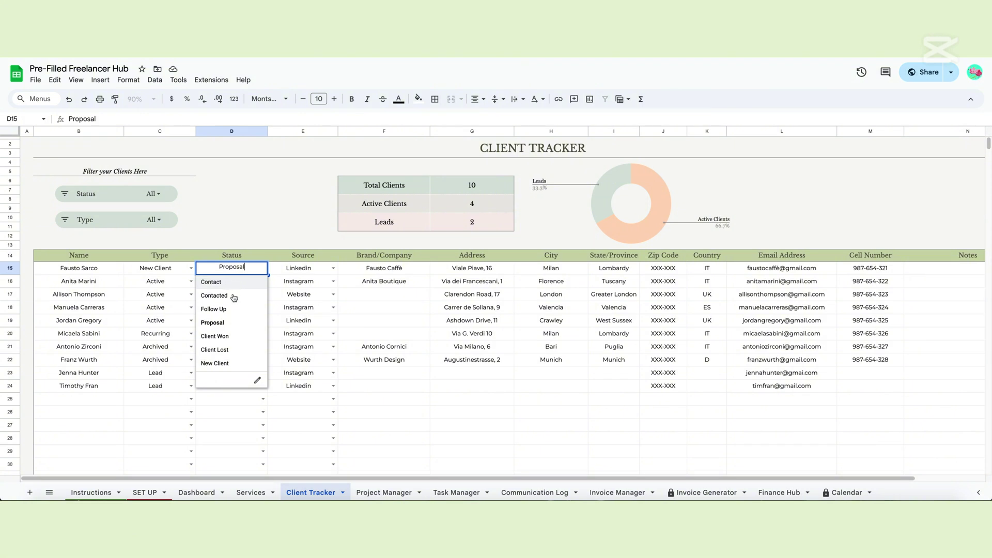
click(333, 268)
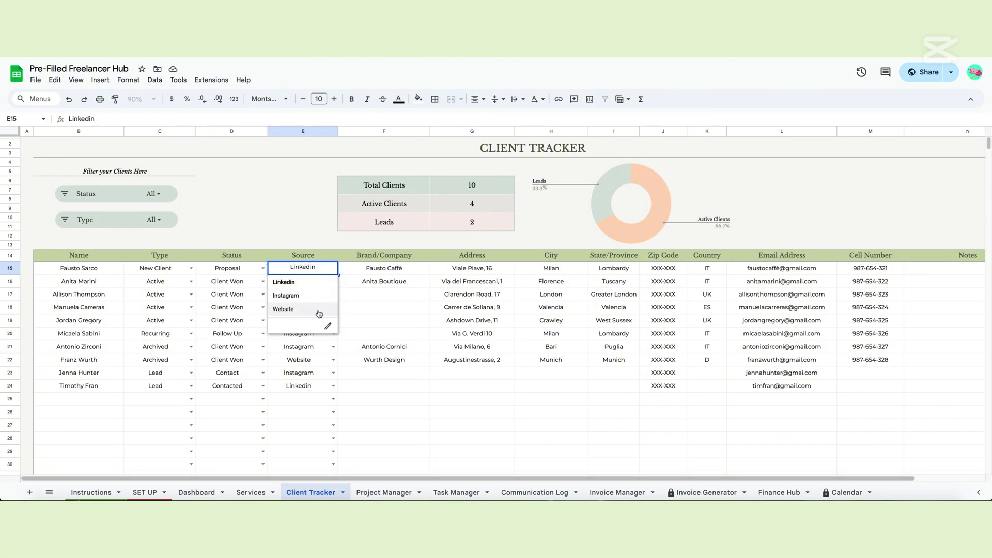
click(360, 298)
click(379, 282)
click(377, 272)
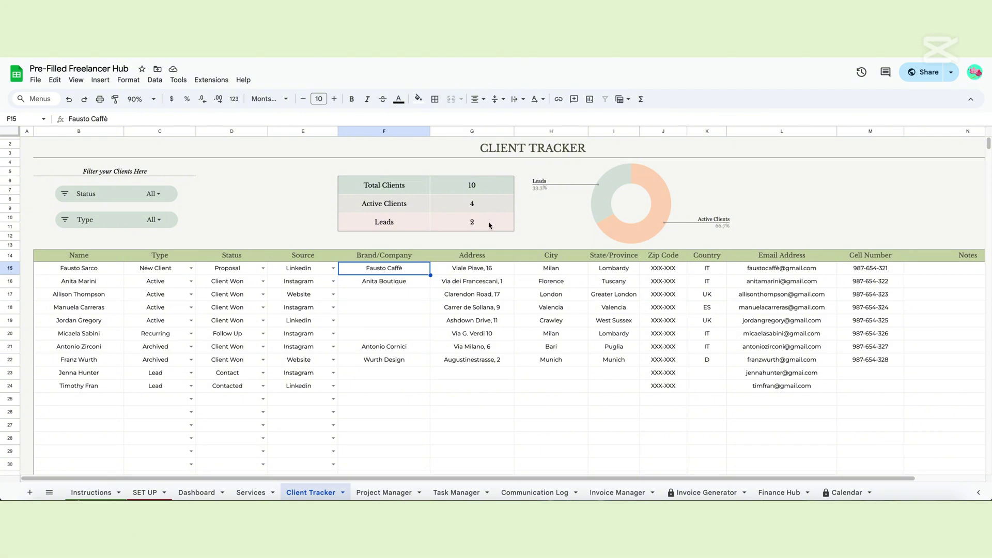
click(149, 376)
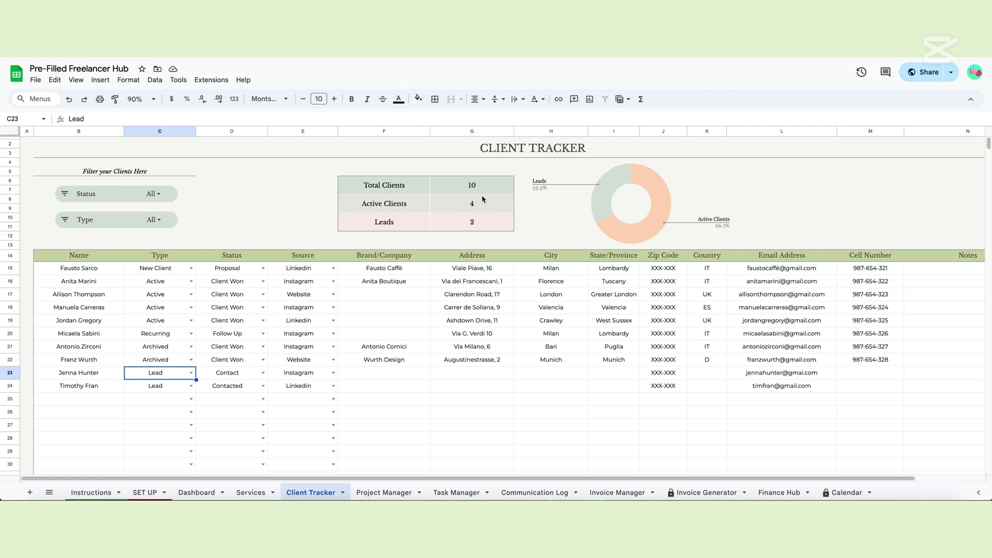
click(467, 210)
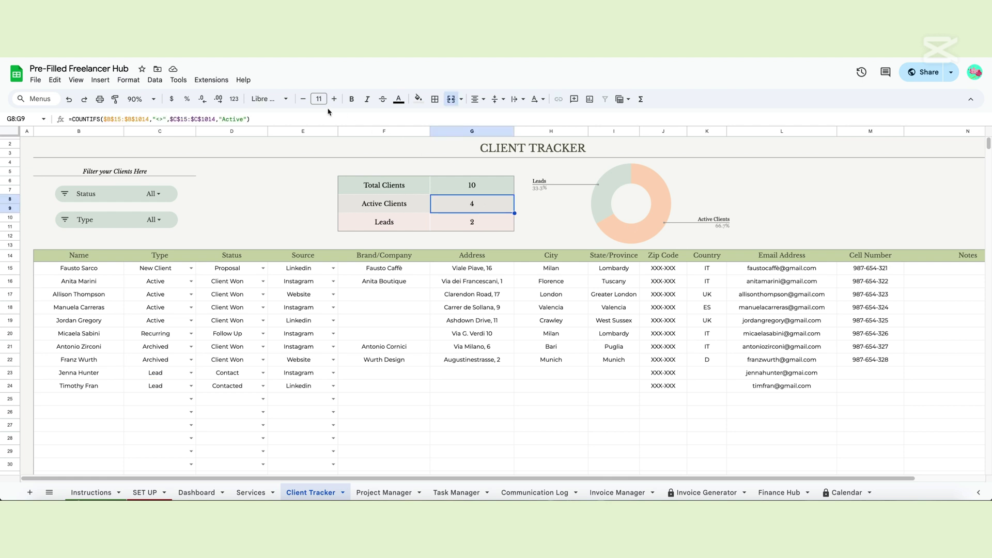
click(243, 119)
drag(244, 119, 222, 118)
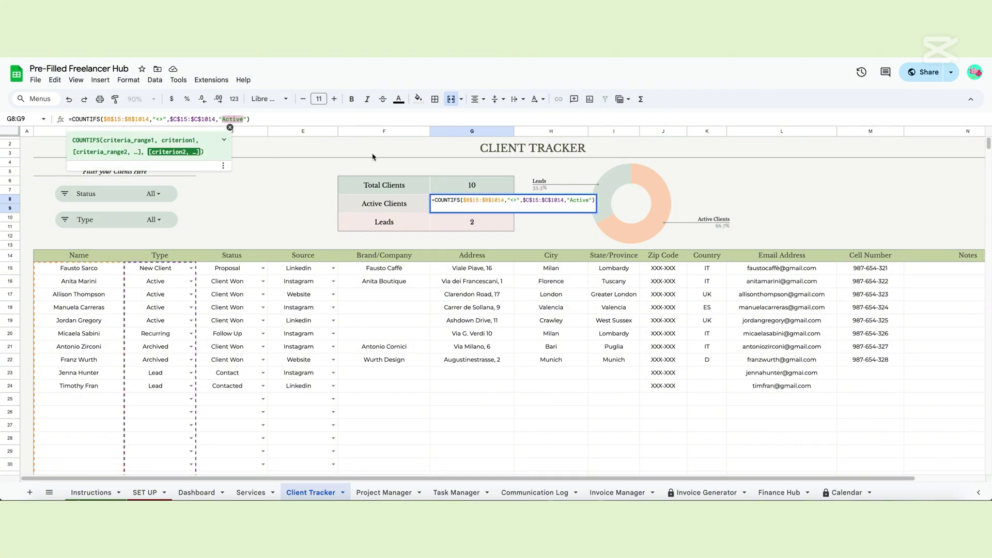
key(Escape)
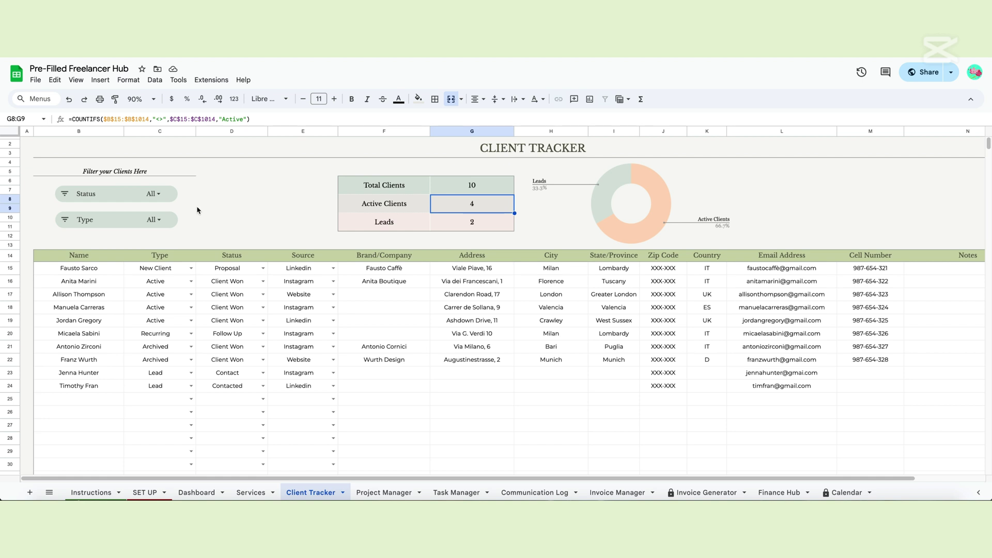
click(231, 199)
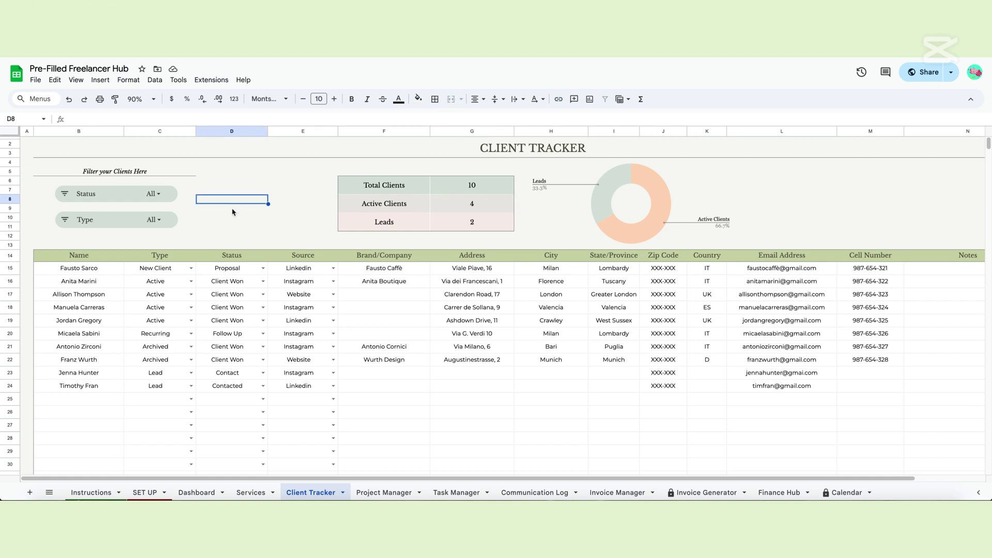
click(120, 195)
click(121, 222)
click(152, 194)
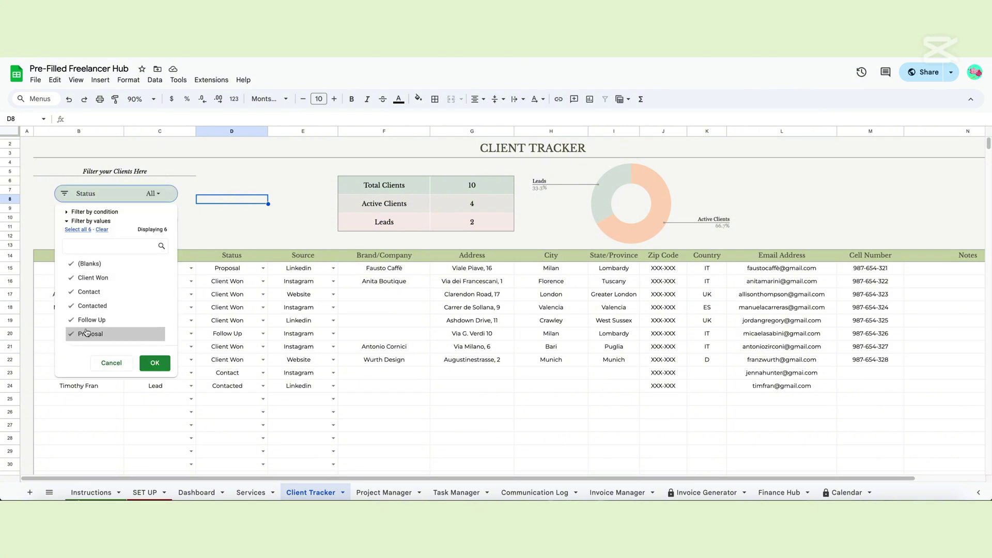
click(217, 228)
click(153, 222)
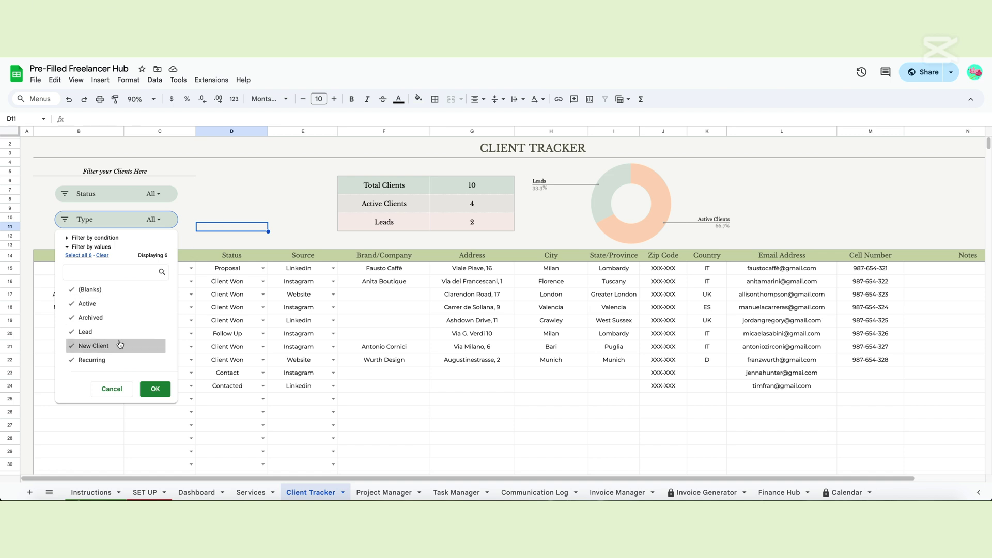
click(276, 201)
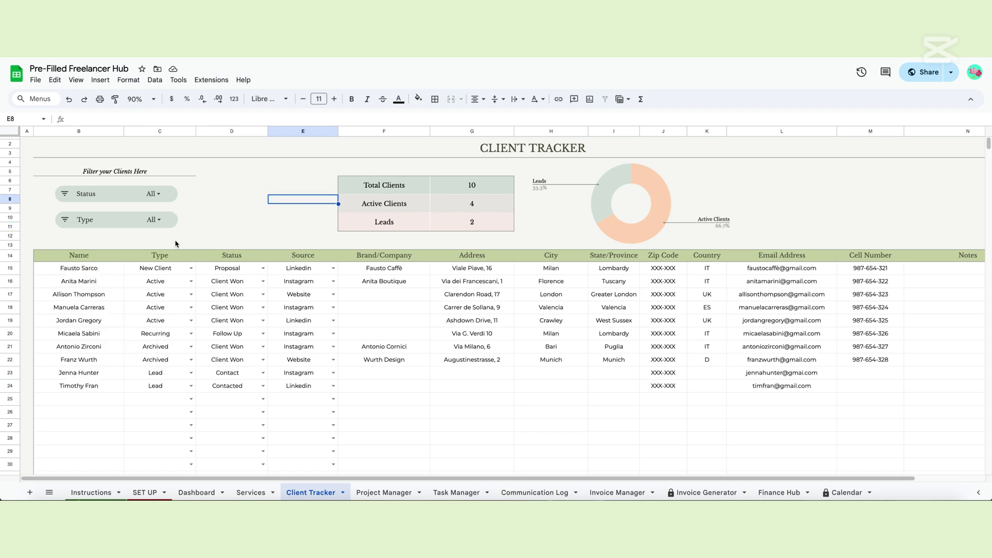
On Project Manager, set the first project, 2 Murals for the Boutique, to Done.
click(374, 493)
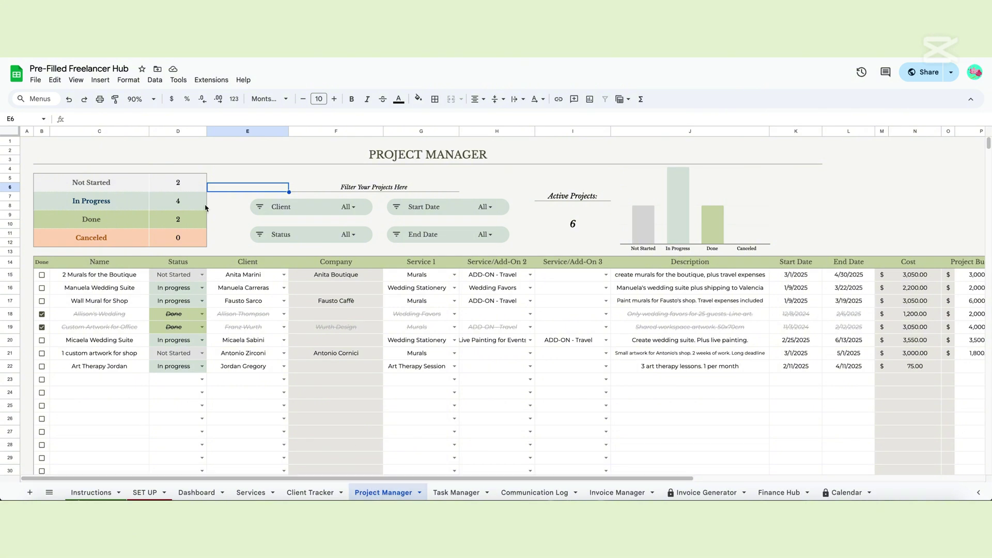
scroll(212, 227, down, 2)
scroll(209, 228, up, 2)
drag(119, 278, 110, 381)
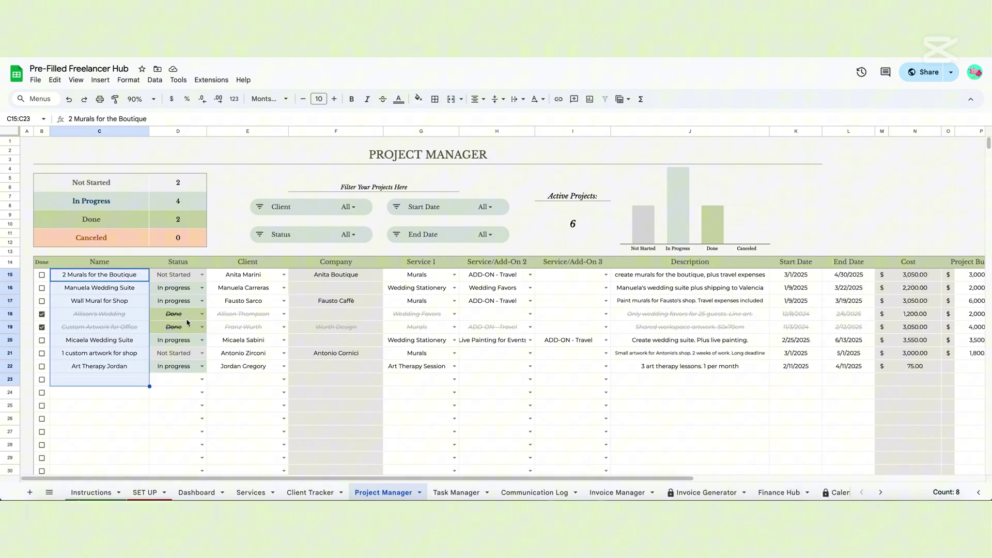
click(201, 278)
click(186, 302)
click(202, 275)
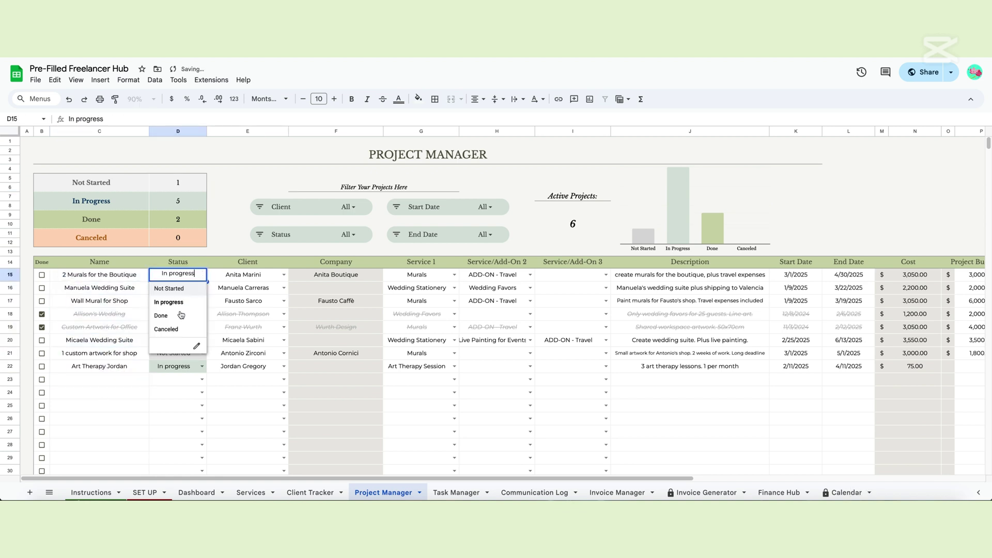
click(181, 315)
Give that project a different client, Art Coaching as Service 1 and Murals as Service/Add-On 3.
scroll(283, 308, down, 1)
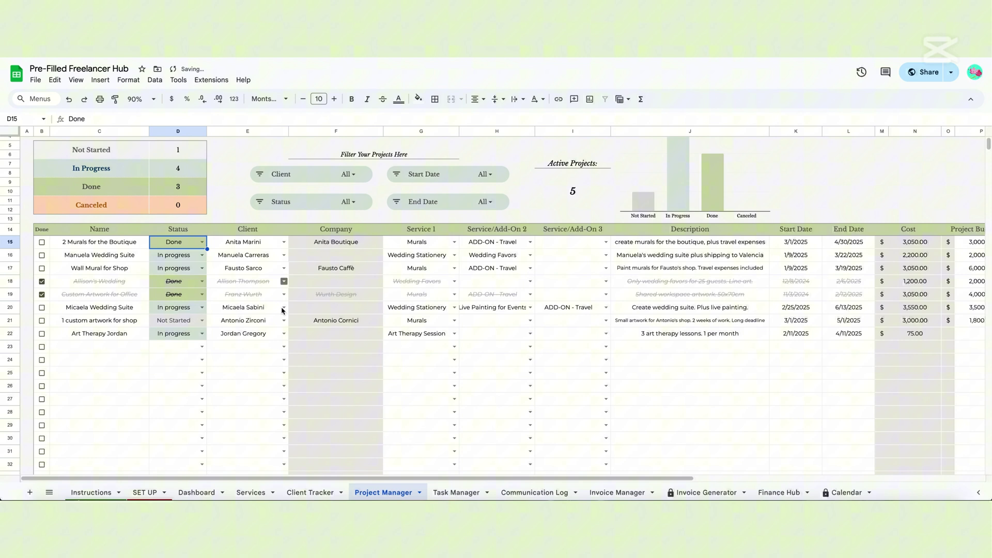
click(284, 242)
click(252, 336)
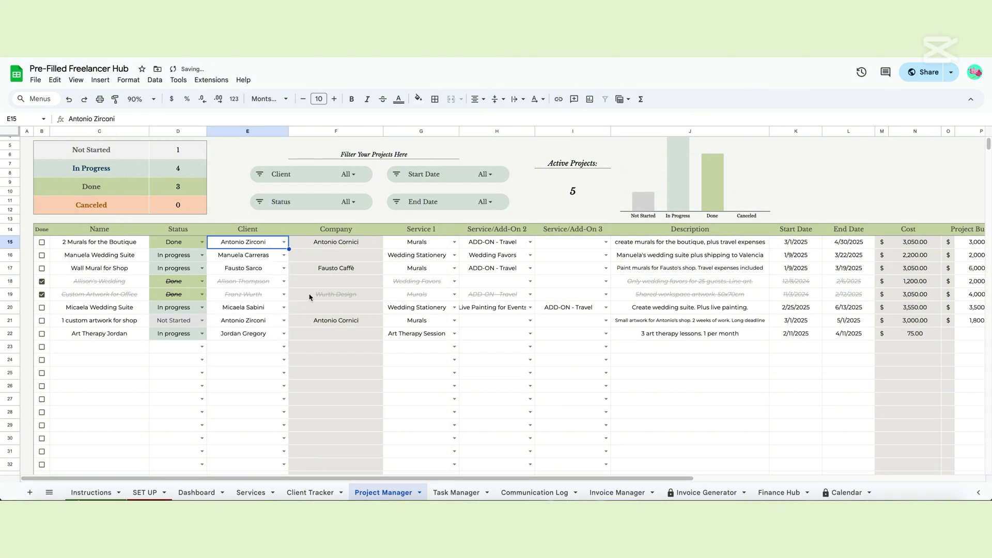
click(454, 242)
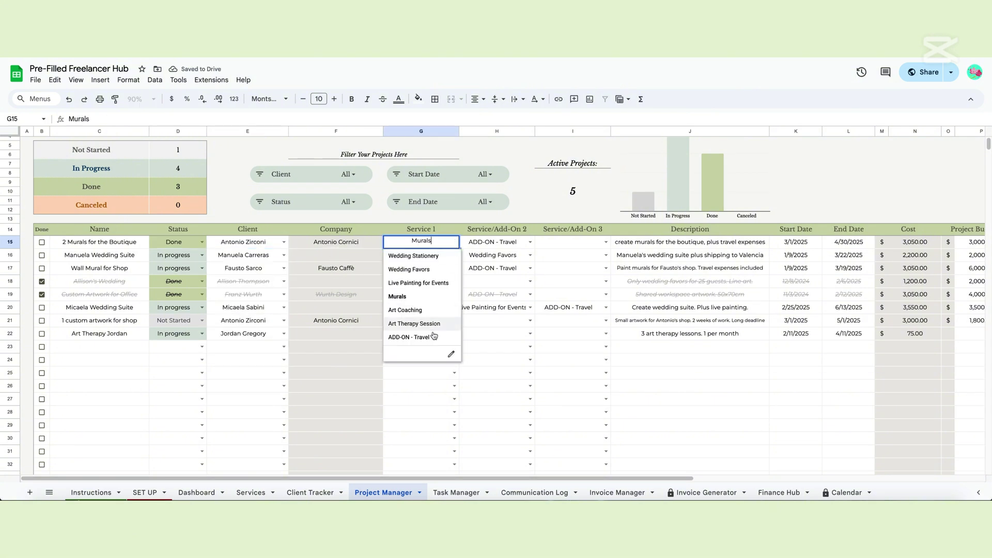
click(434, 323)
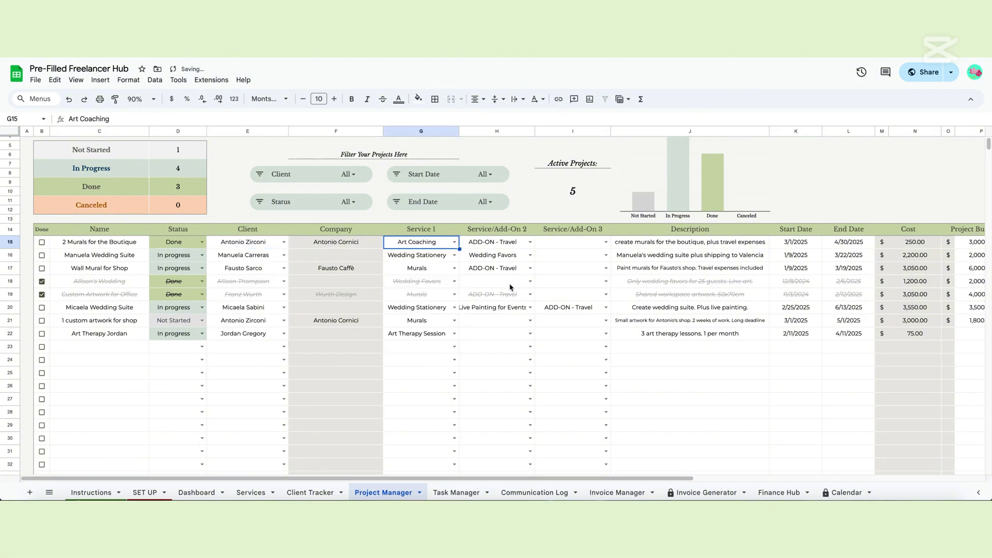
click(606, 243)
click(572, 305)
drag(485, 477, 572, 476)
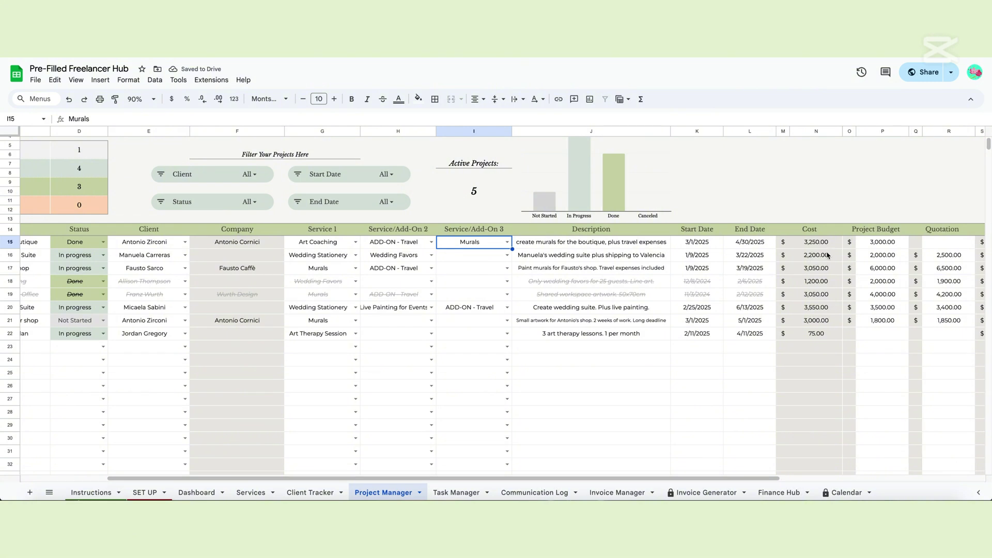
drag(602, 245, 581, 346)
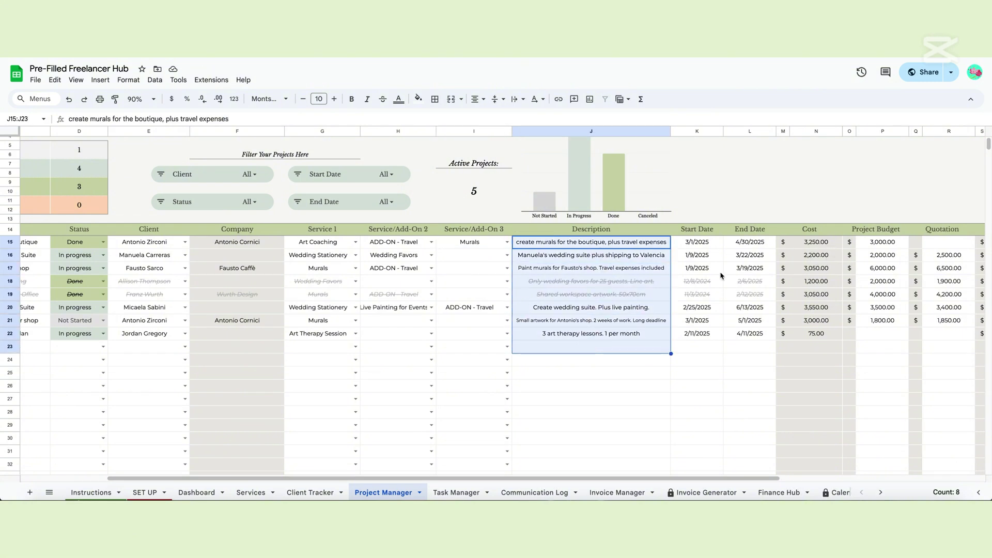
double_click(703, 247)
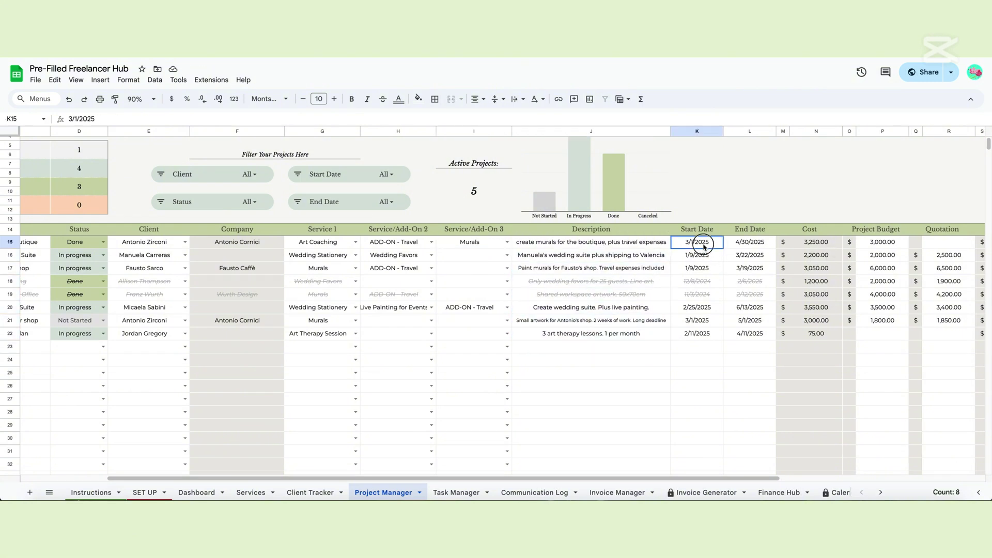
double_click(756, 246)
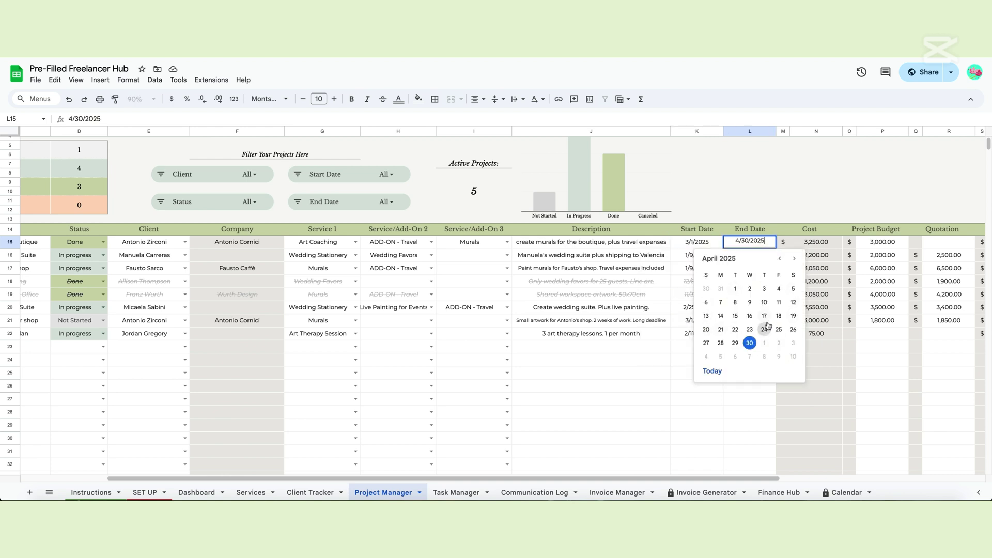
click(693, 389)
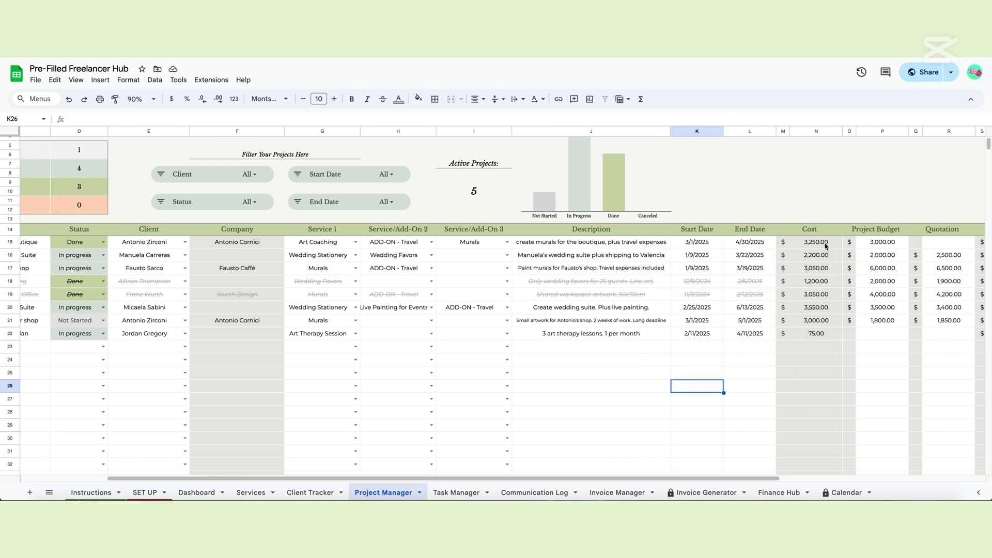
drag(714, 479, 910, 478)
drag(661, 242, 661, 322)
drag(719, 243, 718, 332)
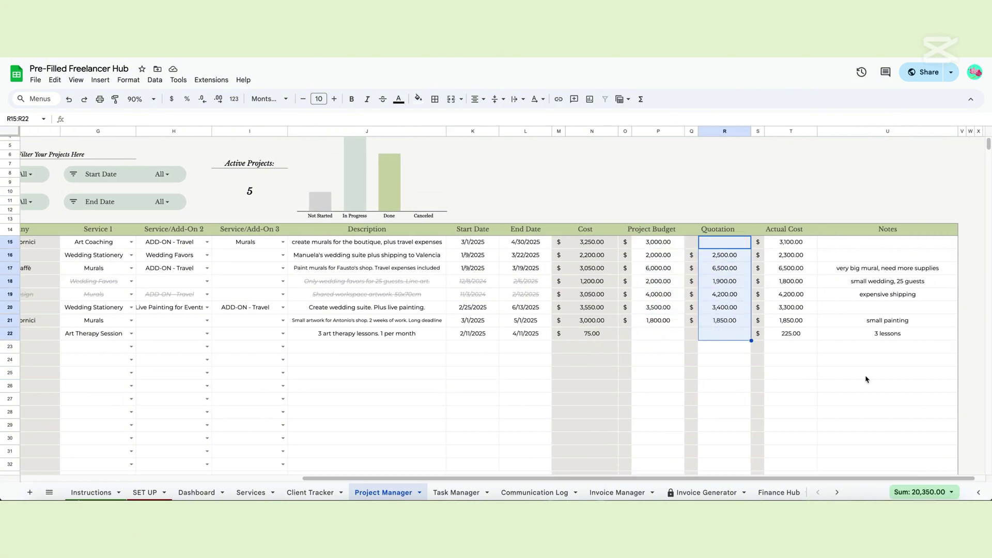
click(797, 246)
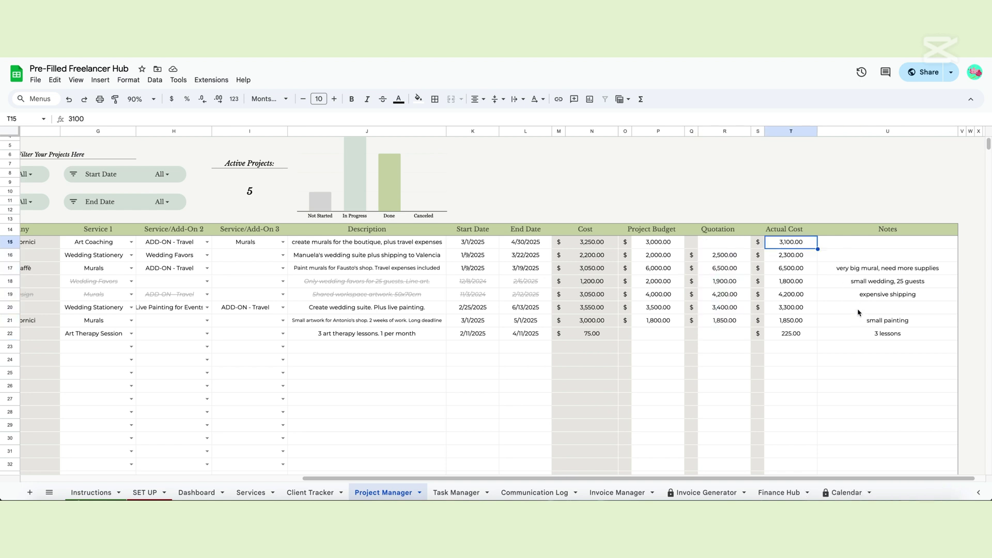
drag(808, 248, 807, 334)
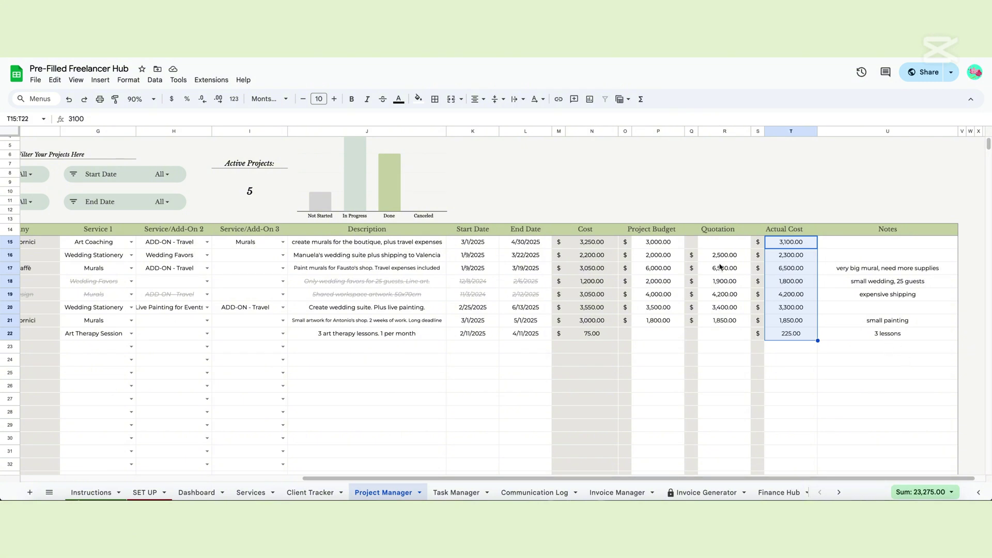
drag(668, 245, 664, 323)
drag(726, 248, 721, 334)
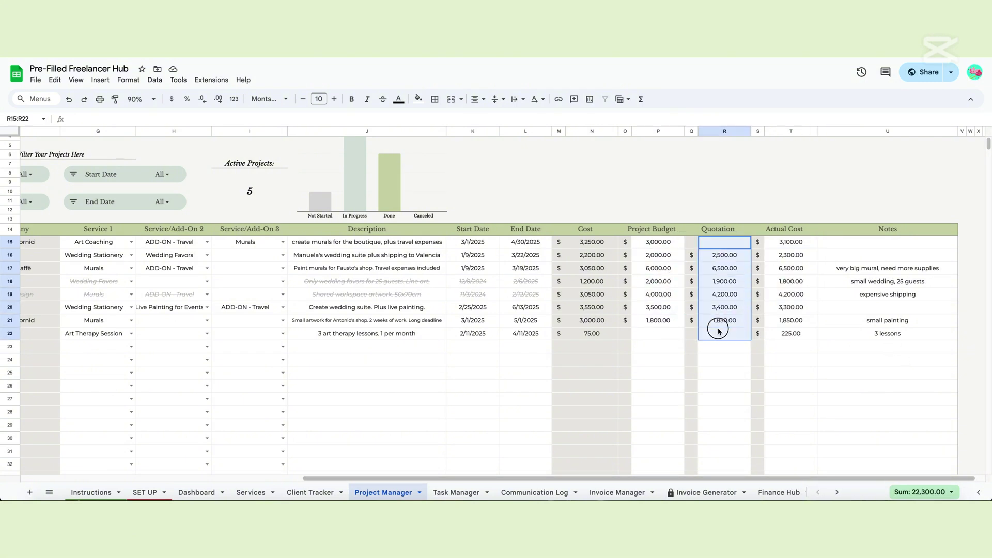
click(793, 247)
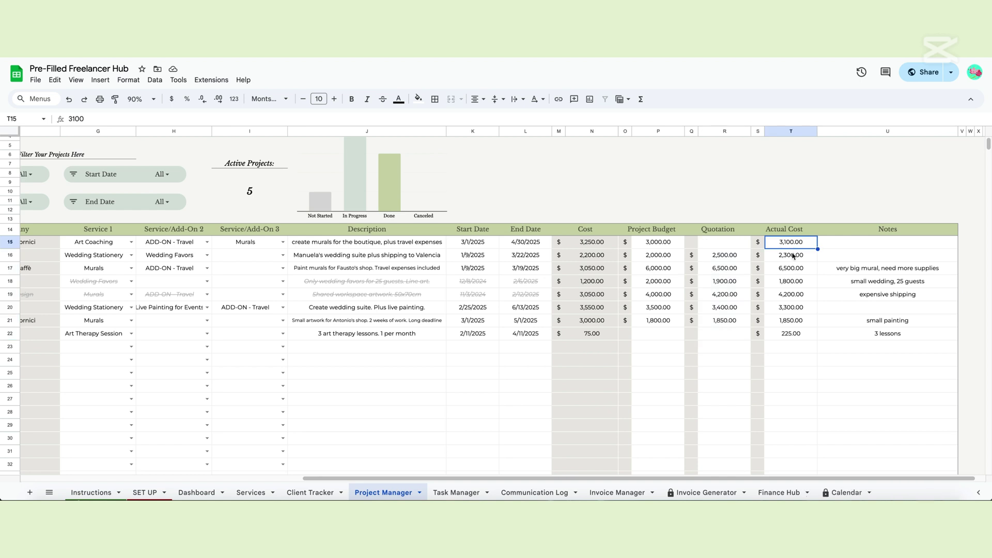
click(793, 256)
click(793, 269)
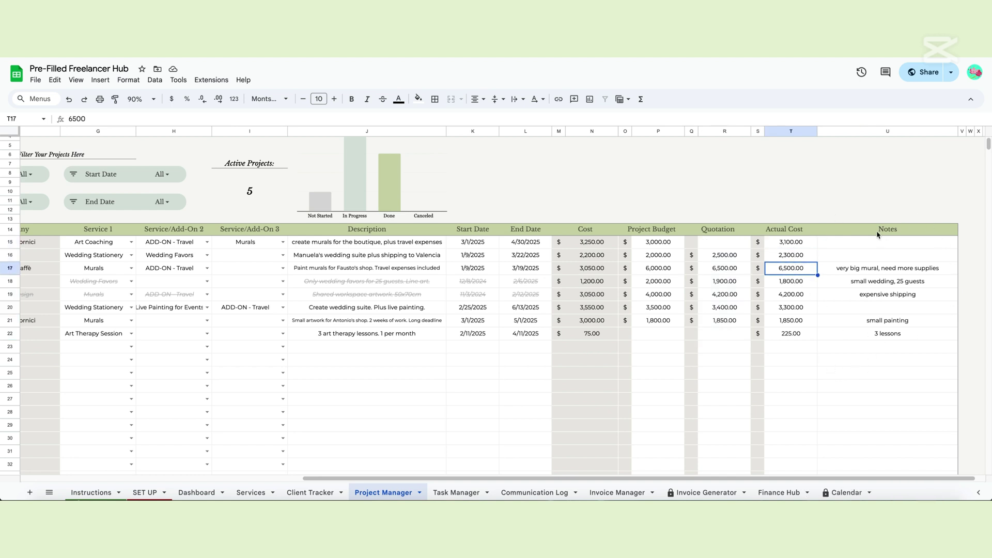
drag(875, 242, 874, 347)
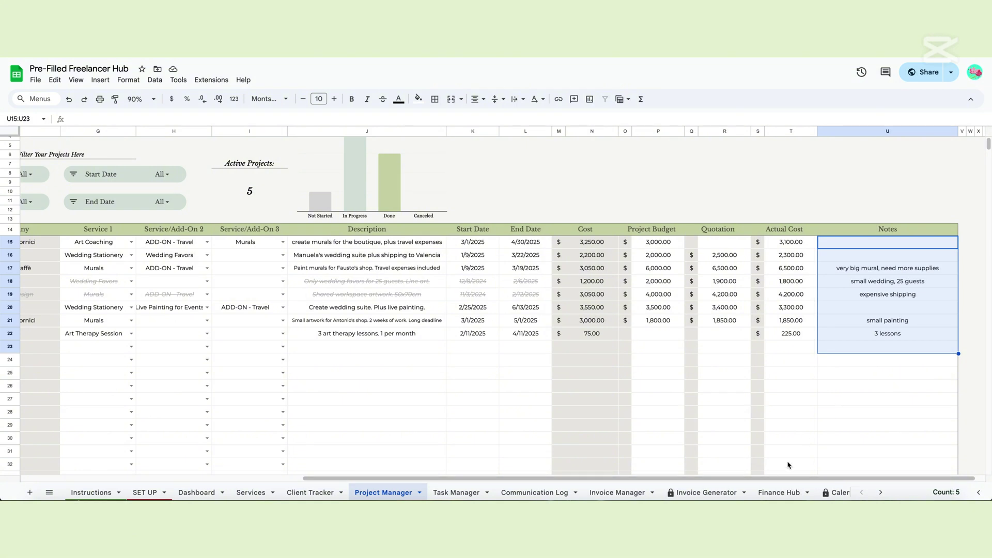
drag(773, 478, 491, 479)
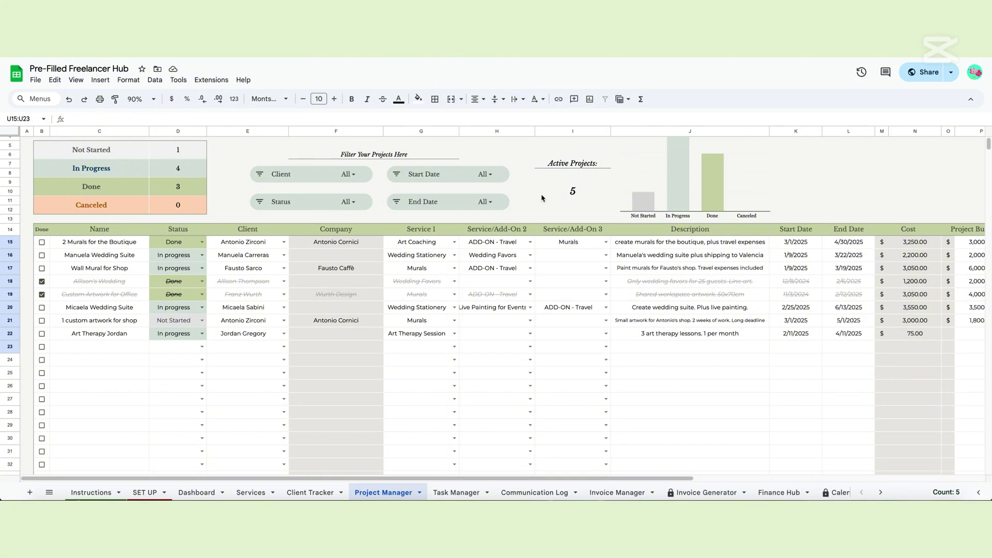
Check the values in the Client, Start Date, Status and End Date filter chips before opening Task Manager.
scroll(572, 214, up, 2)
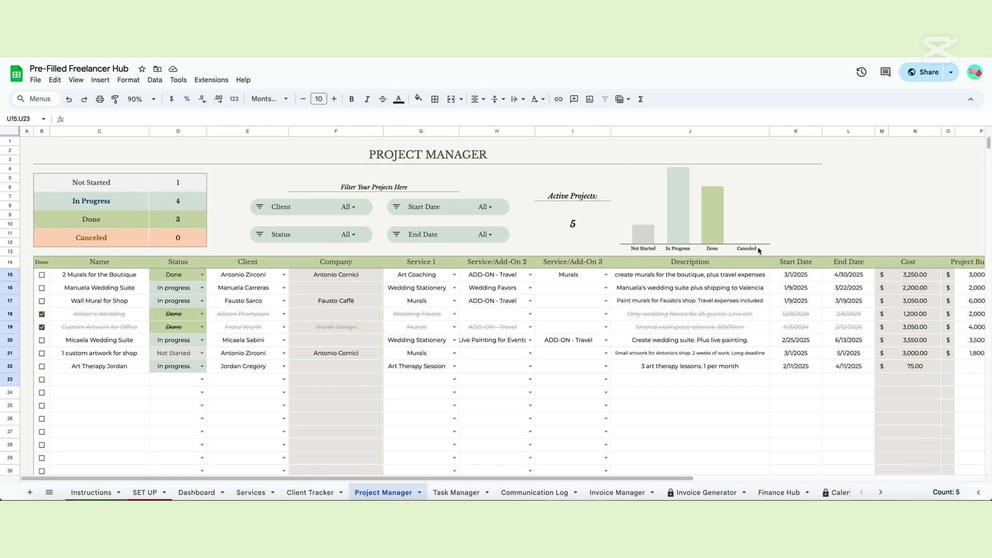
click(345, 208)
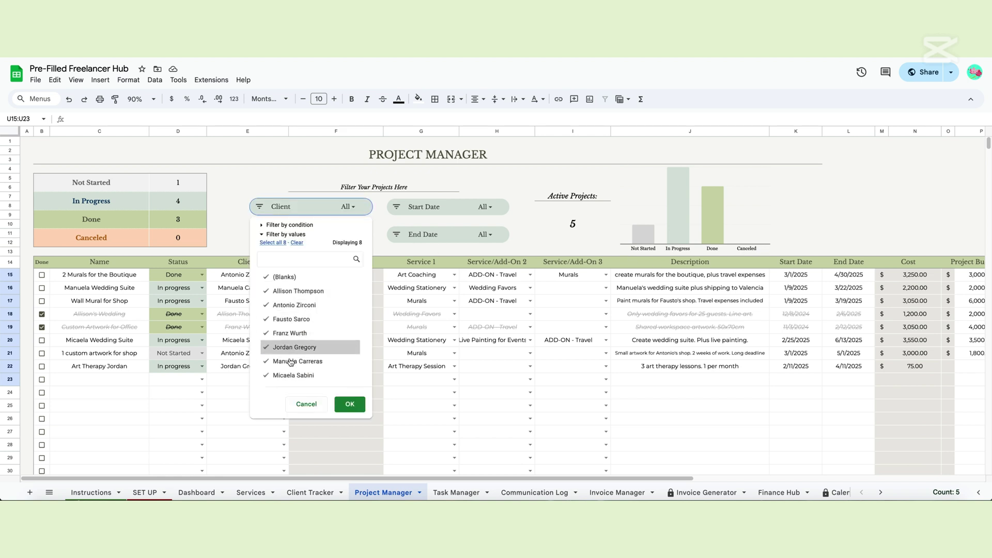
click(481, 207)
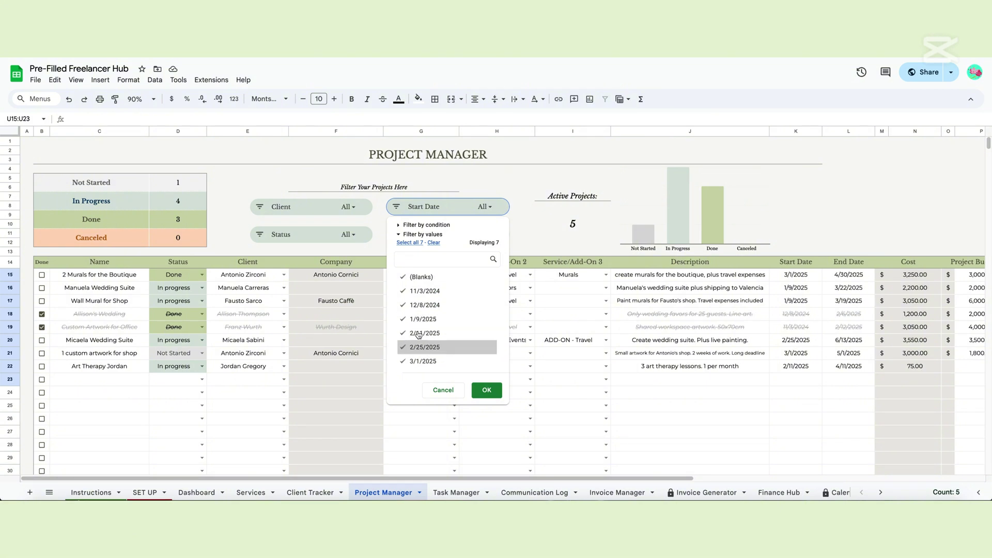
click(348, 235)
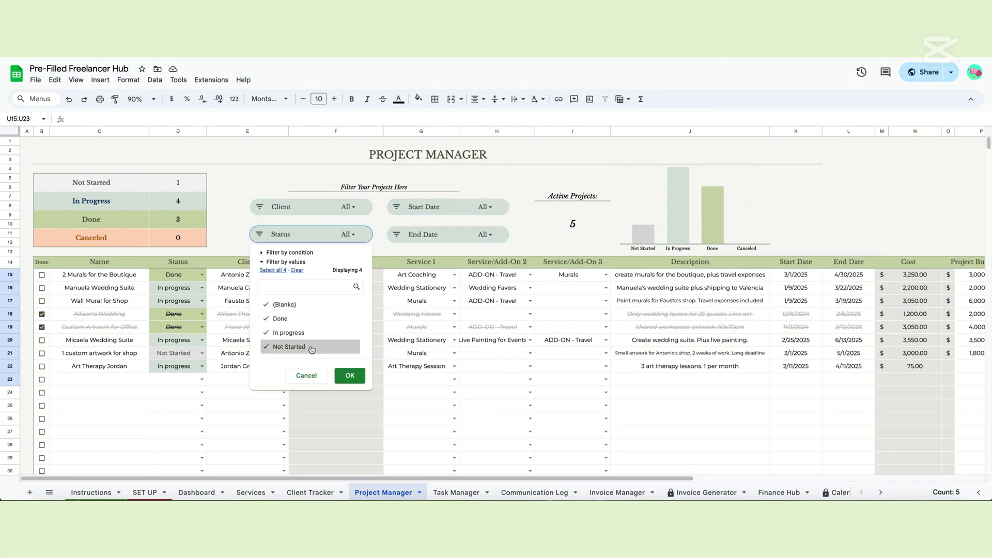
click(485, 235)
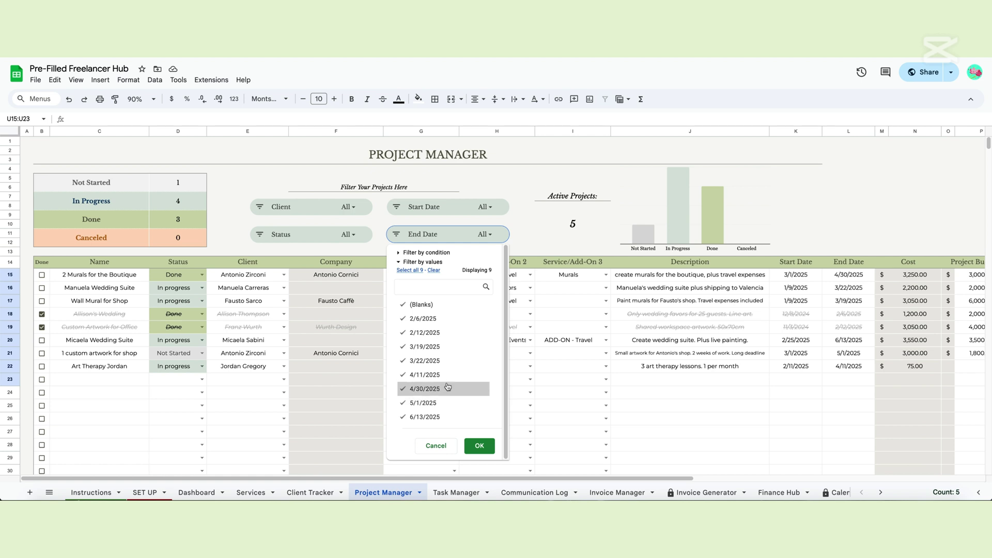
click(516, 224)
scroll(516, 224, down, 1)
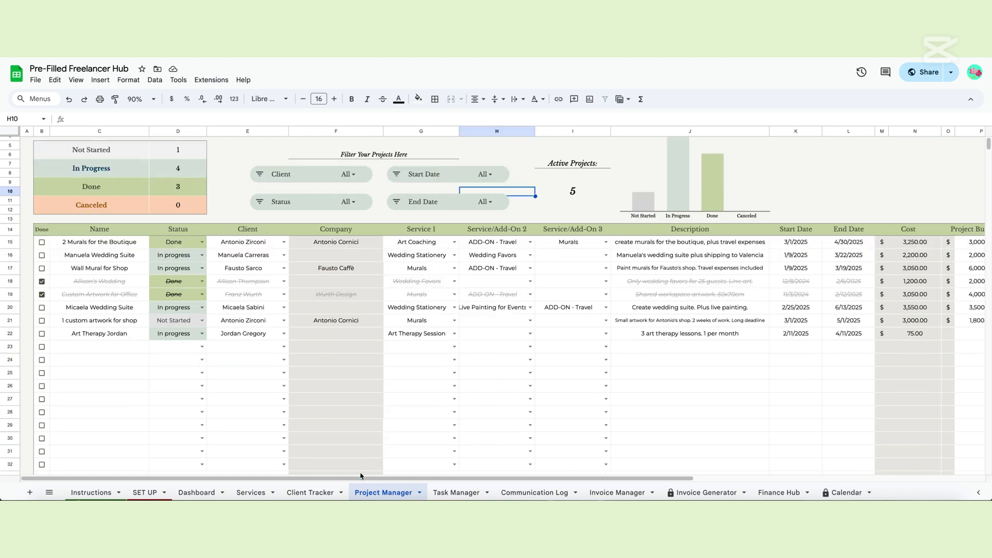
click(448, 496)
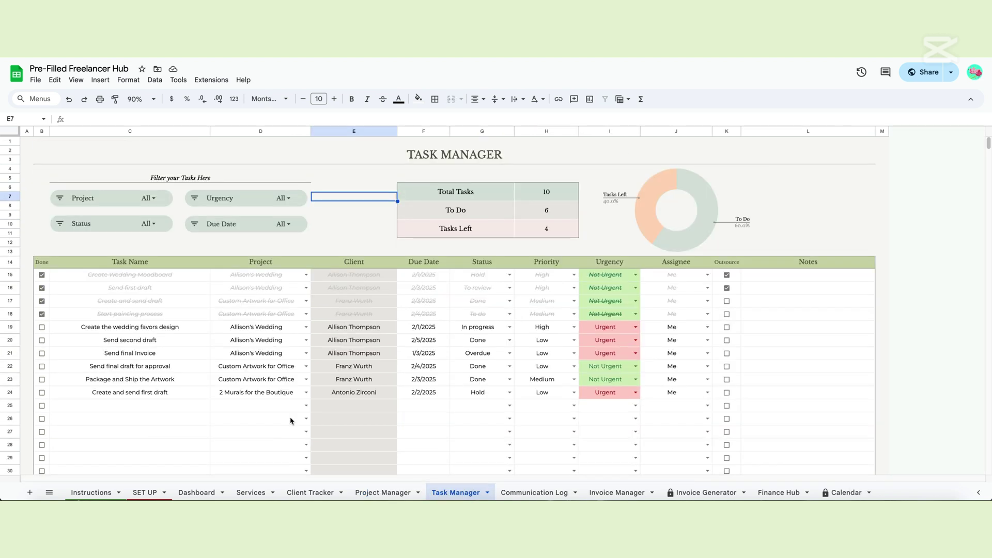
Untick Done on Start painting process, Create and send draft, and Send first draft.
scroll(170, 360, down, 1)
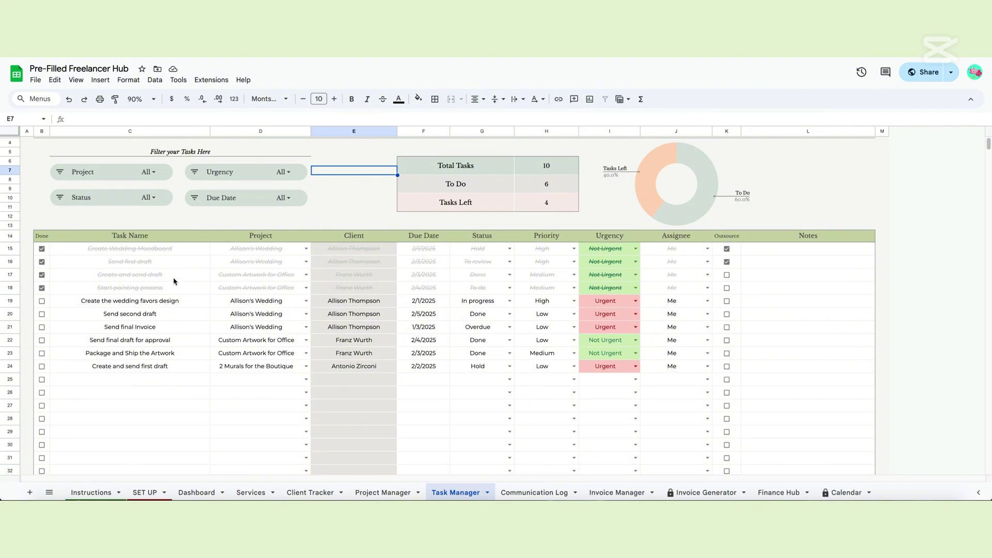
click(42, 288)
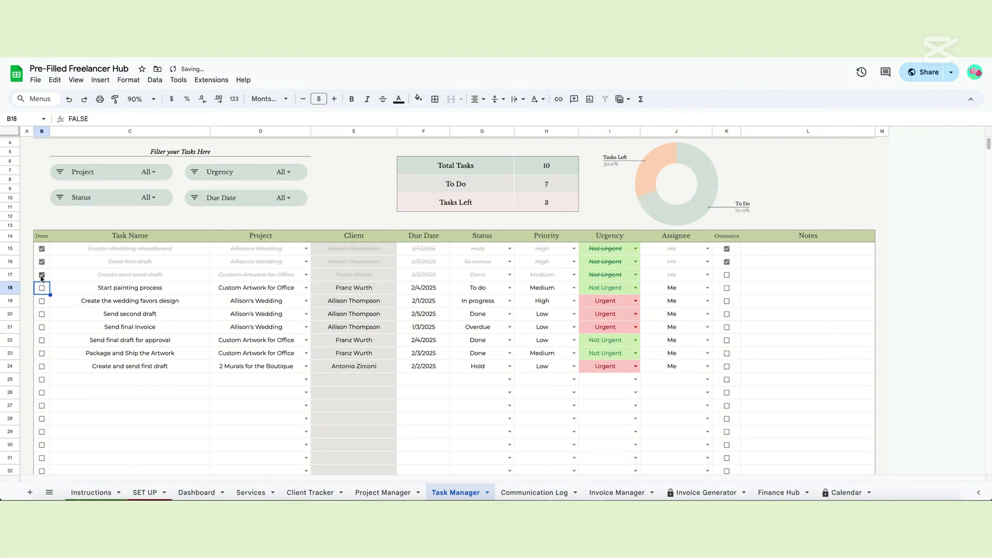
click(41, 275)
click(42, 262)
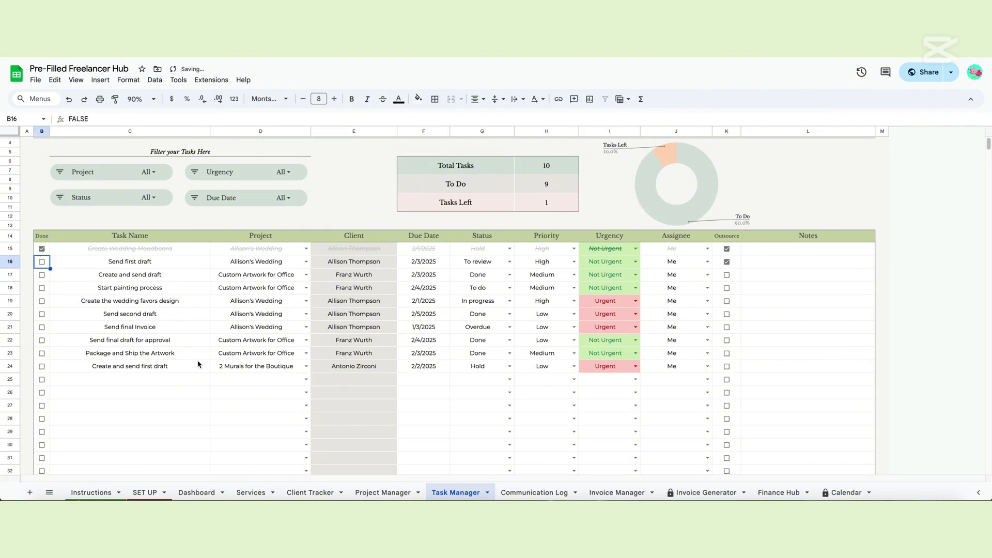
drag(166, 254, 166, 366)
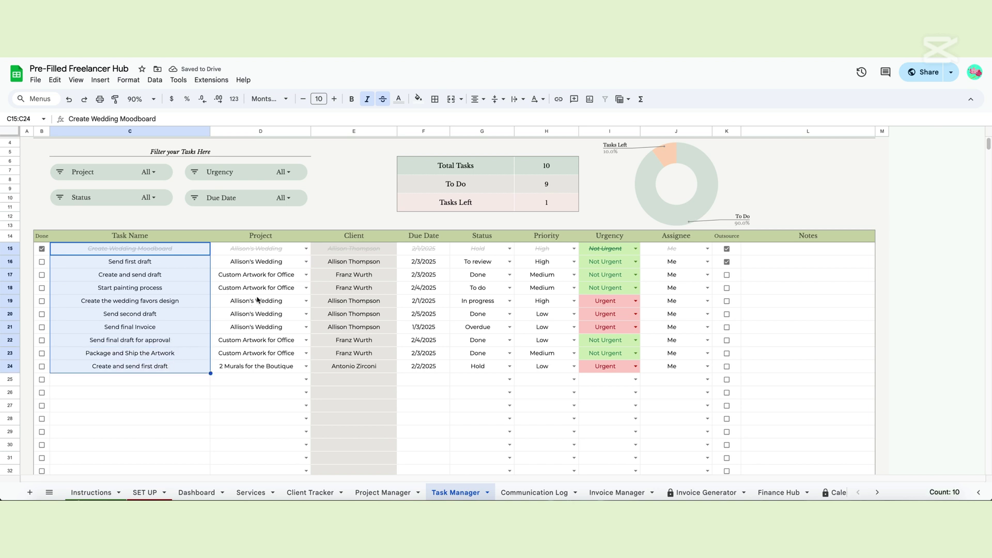
Assign Send first draft to the Manuela Wedding Suite project.
click(306, 261)
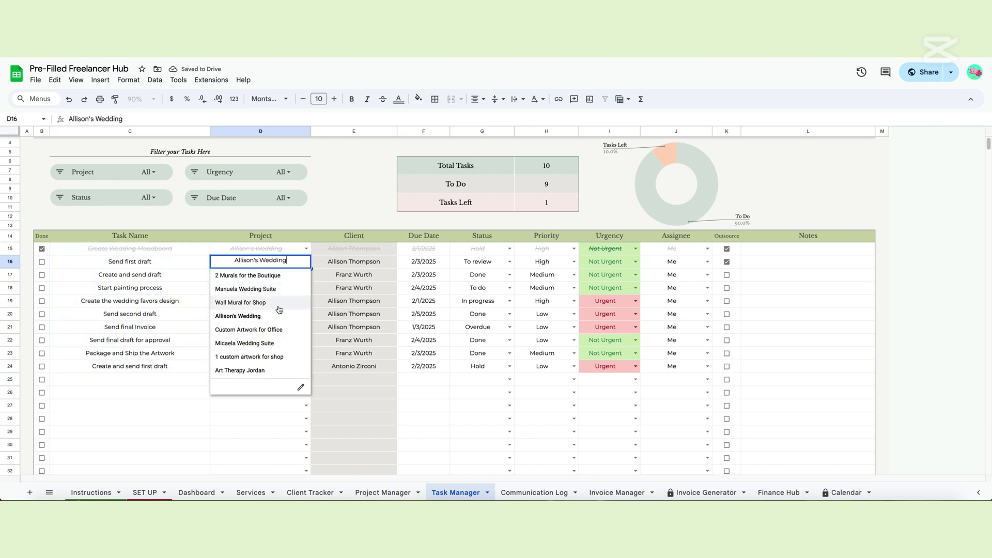
click(279, 303)
click(306, 261)
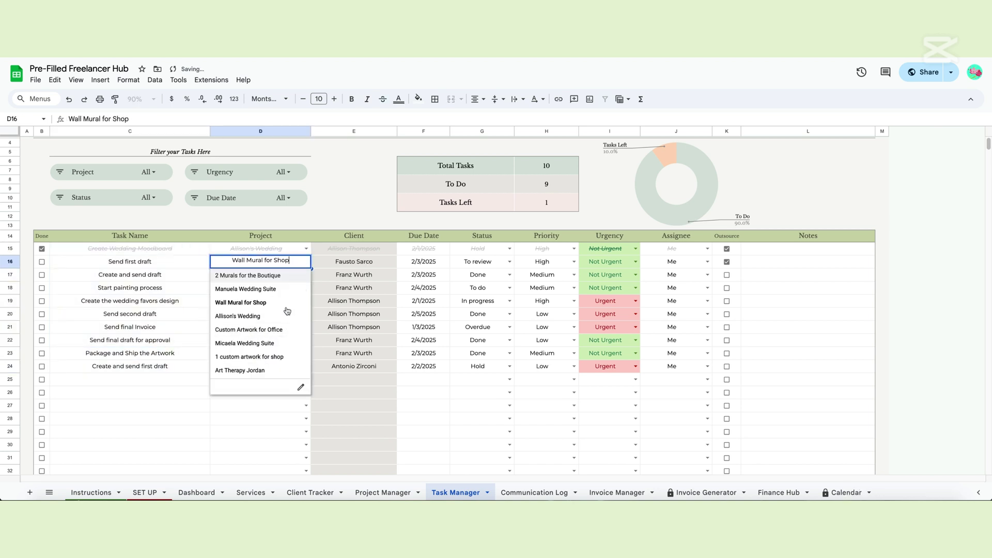
click(278, 287)
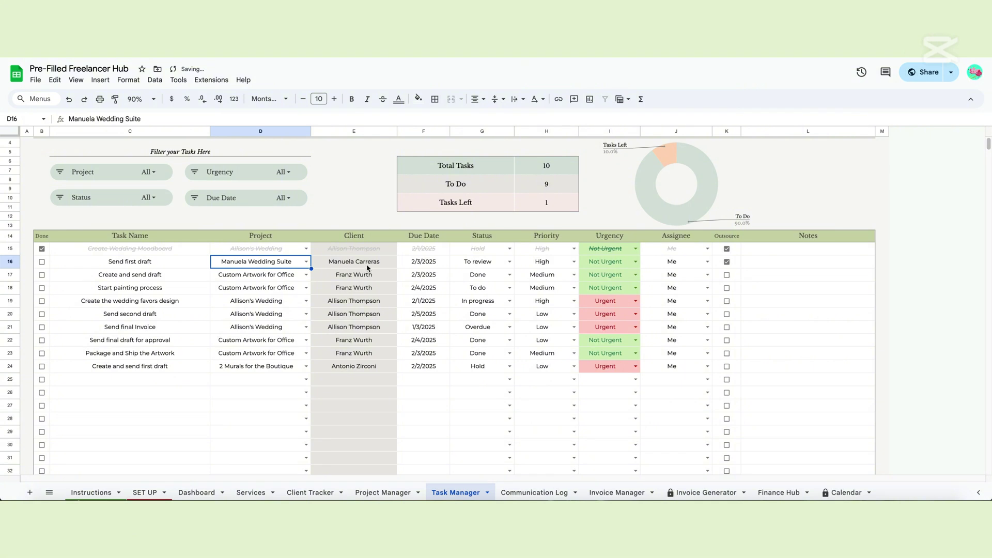
Review Send first draft's due date, status, priority, urgency and assignee choices without changes.
double_click(438, 262)
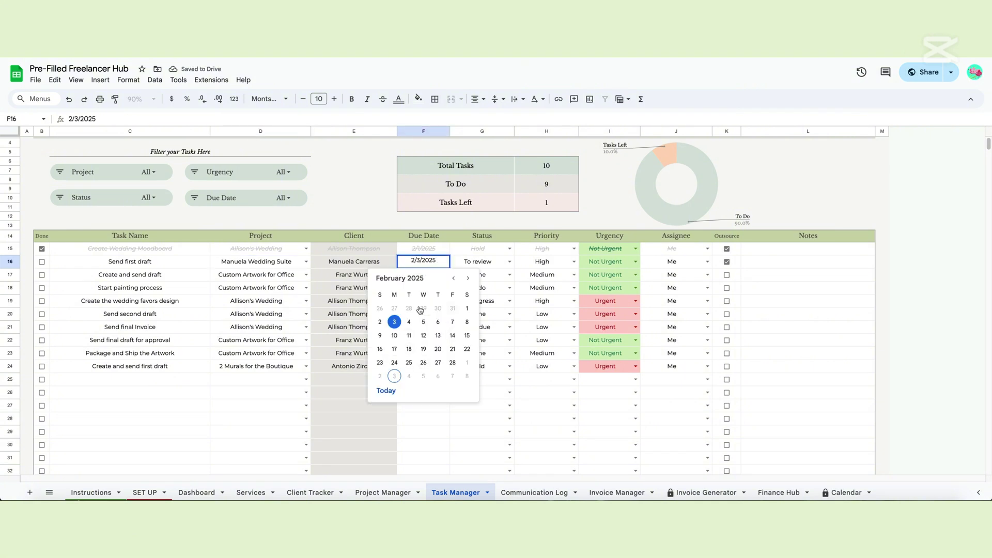
click(509, 262)
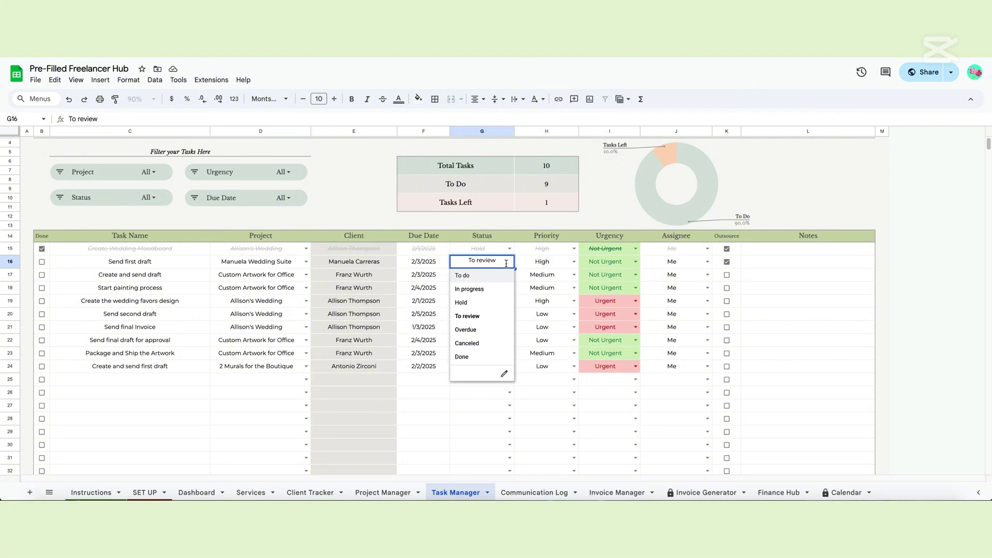
click(573, 261)
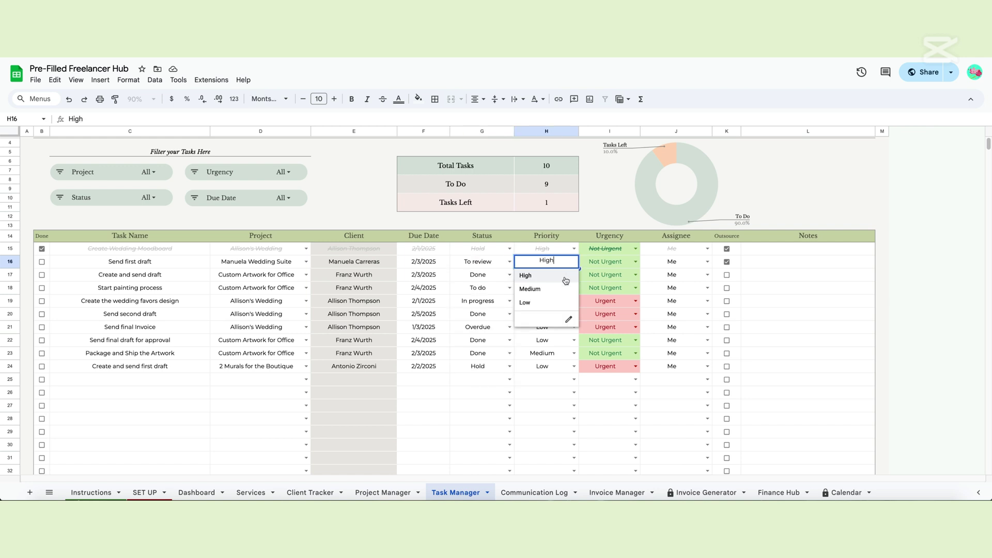
click(635, 261)
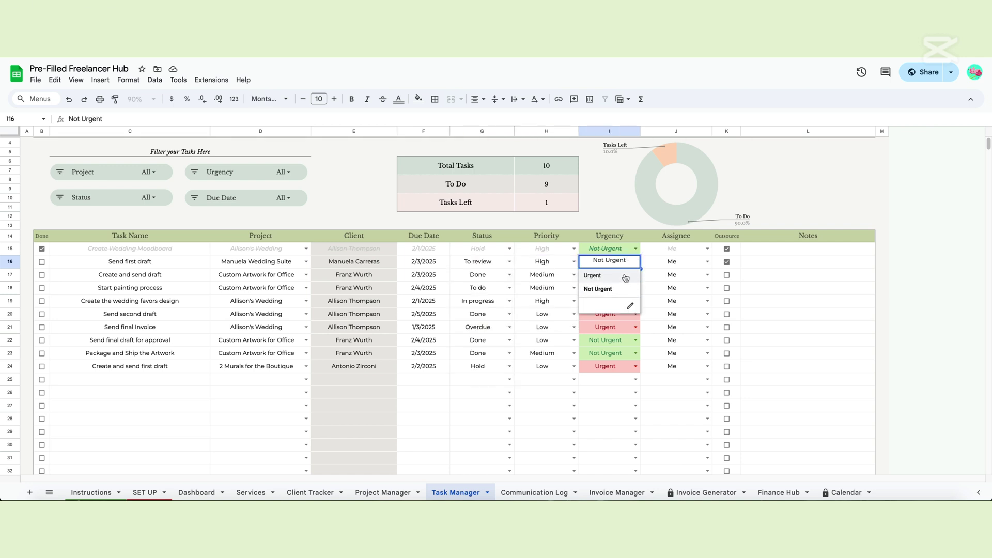
click(705, 262)
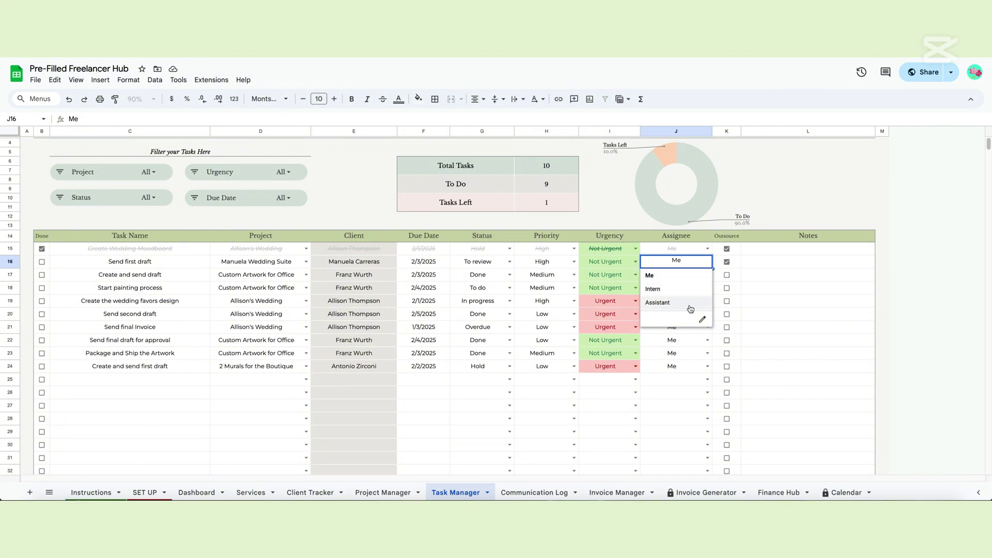
click(727, 262)
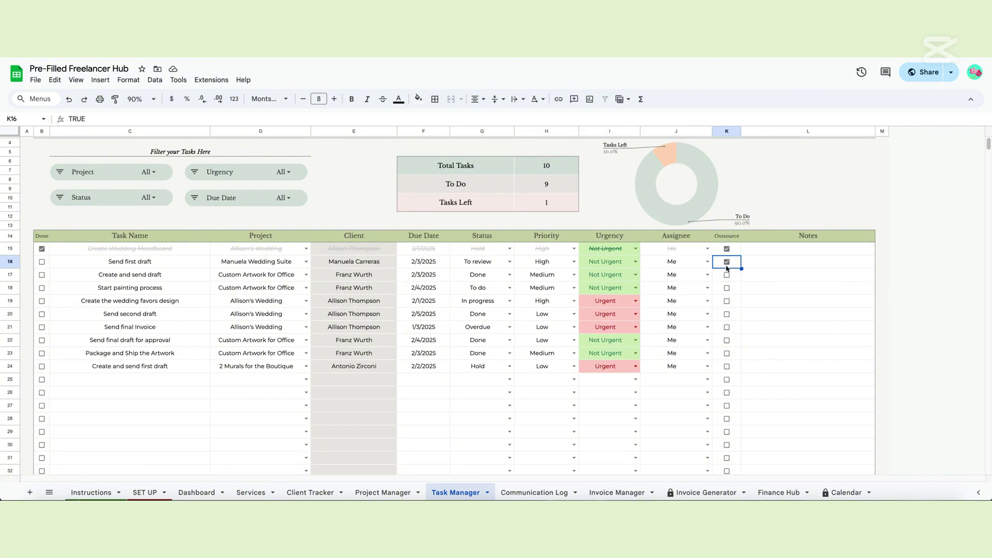
Flag Create and send draft as outsourced and mark Send first draft done.
click(727, 262)
click(727, 263)
click(727, 275)
drag(776, 255, 775, 382)
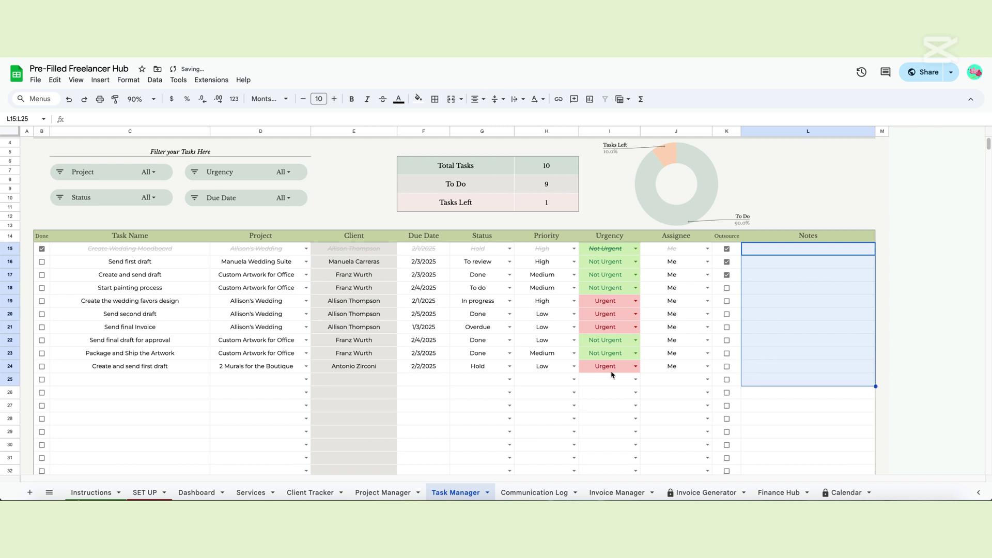
click(42, 263)
Tick Create and send draft done, filter Urgency to Urgent only, then restore all tasks.
click(41, 275)
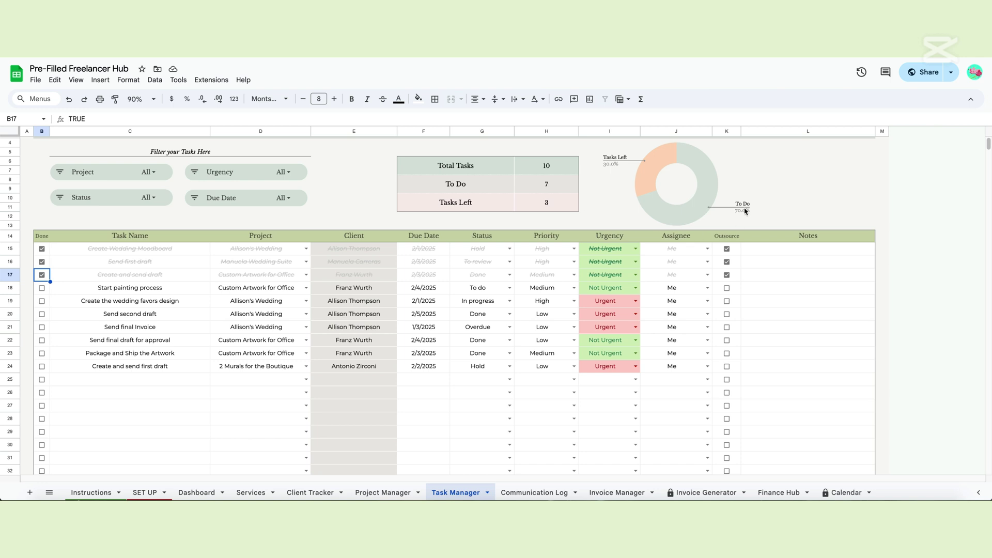
click(150, 173)
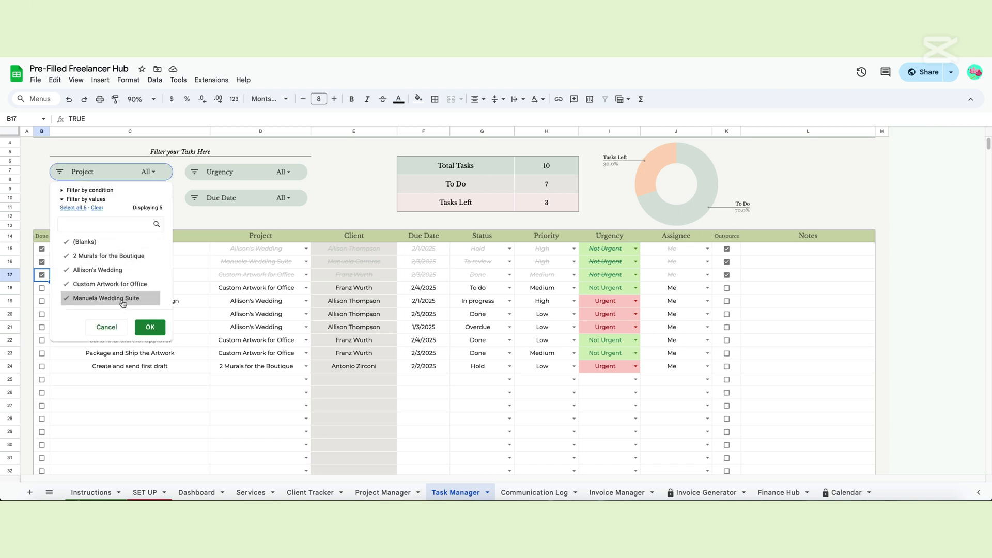
click(280, 173)
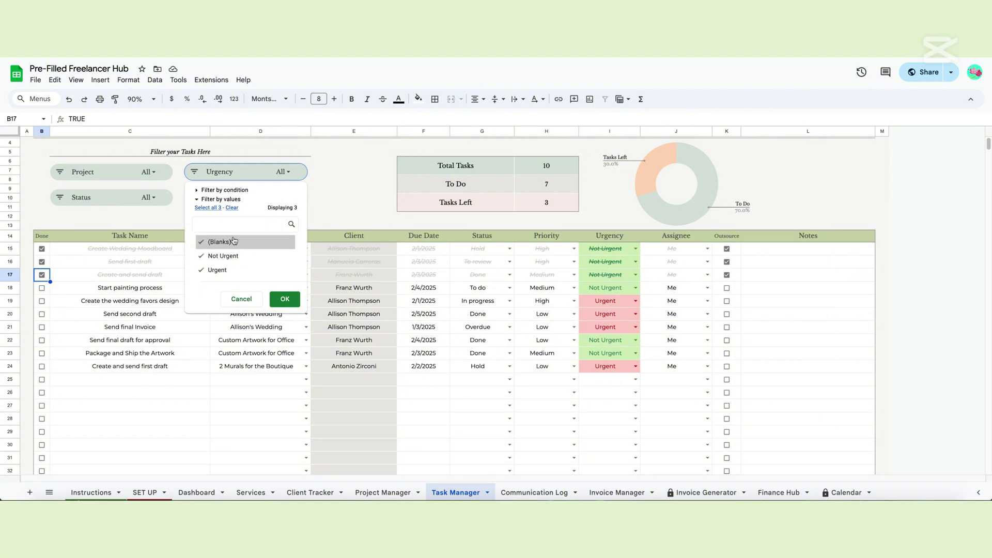
click(227, 256)
click(284, 299)
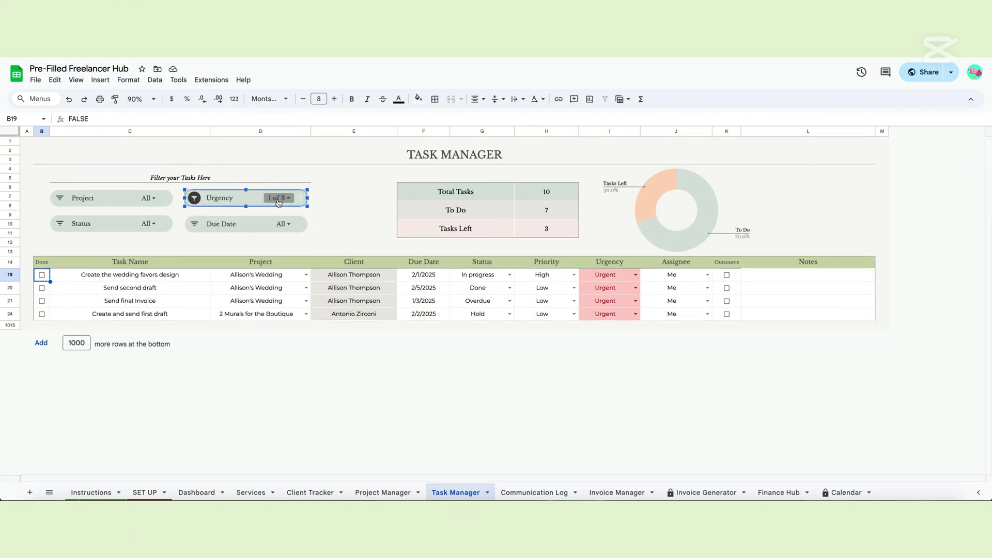
click(277, 197)
click(242, 325)
scroll(259, 315, down, 2)
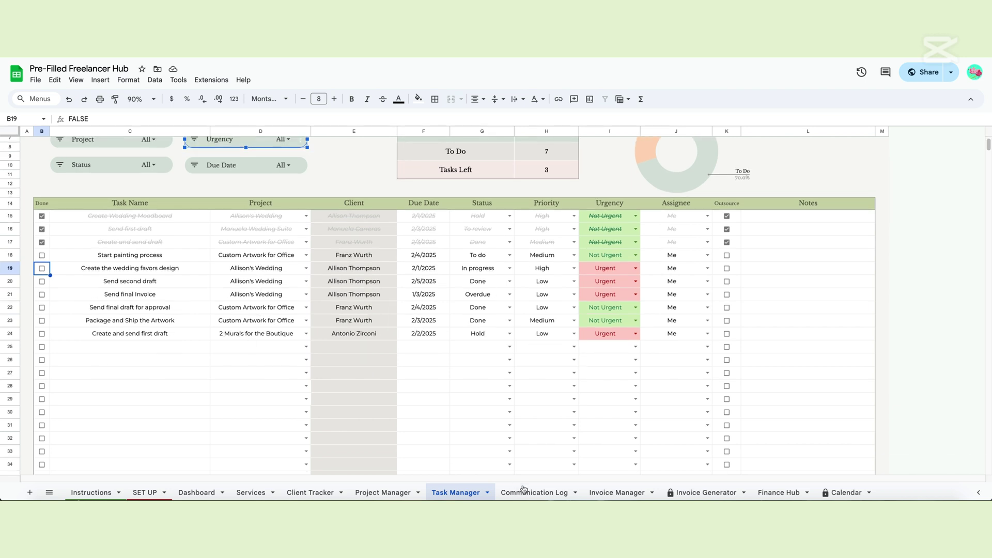
On Communication Log, set the first entry's date to 3/3/2025 and its time to 9 am.
click(522, 492)
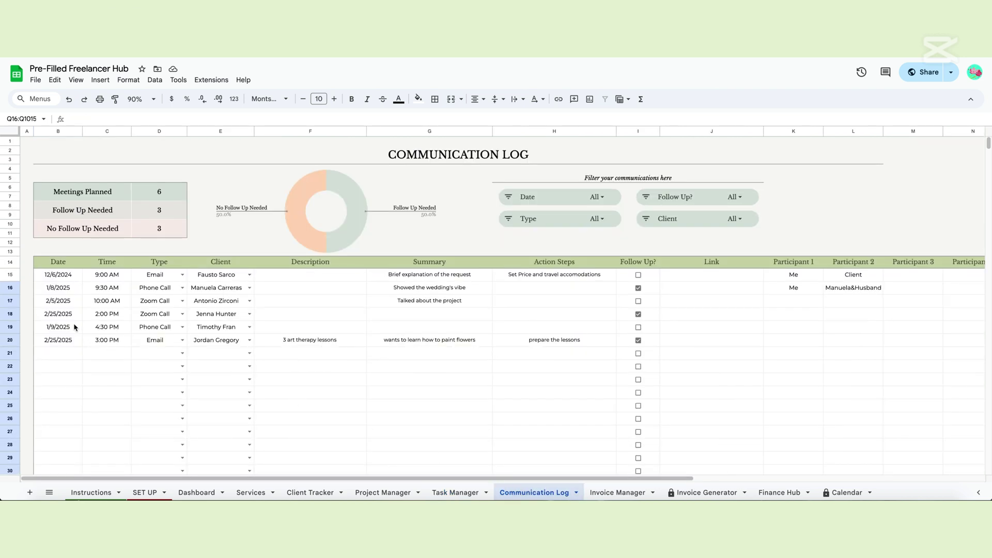
double_click(56, 280)
click(20, 409)
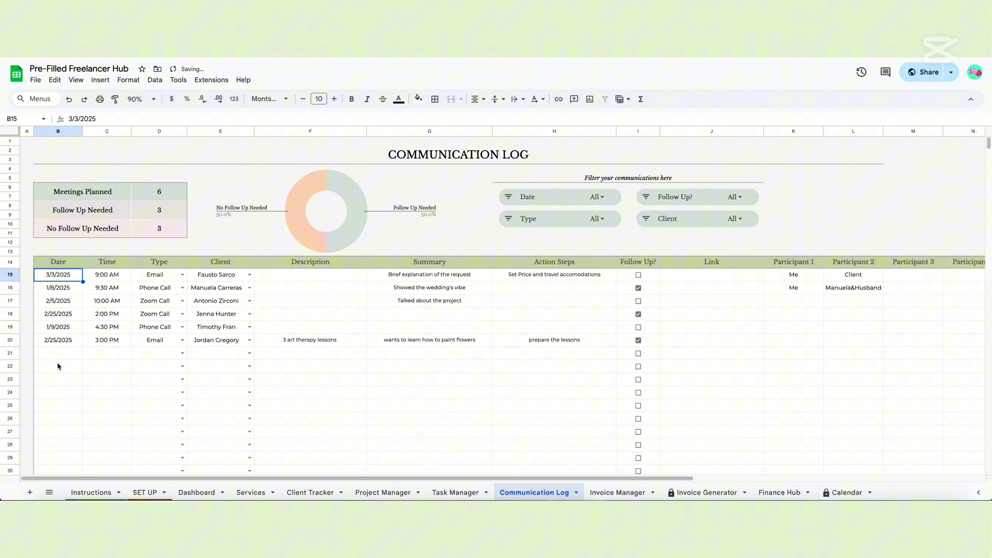
drag(120, 277, 120, 342)
click(115, 279)
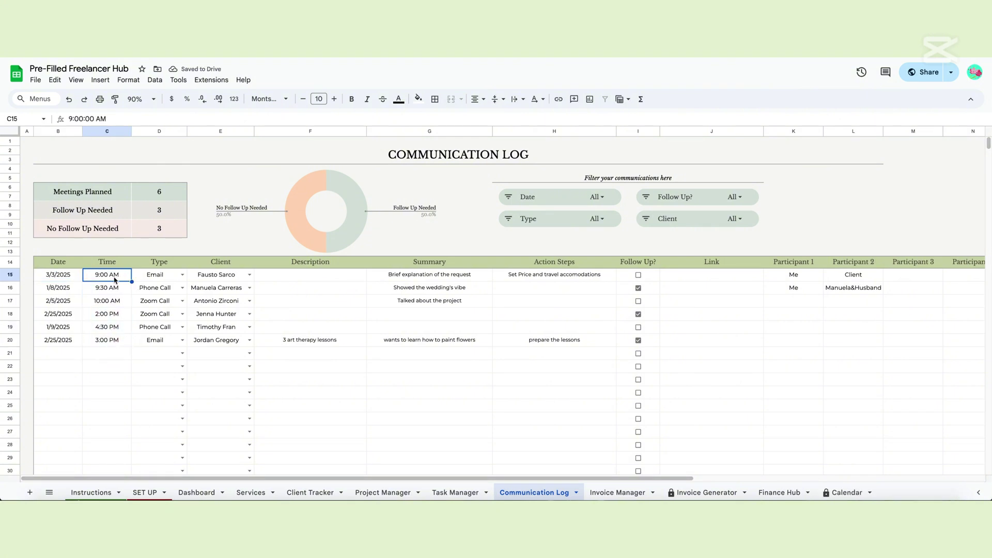
key(Delete)
text(9 am)
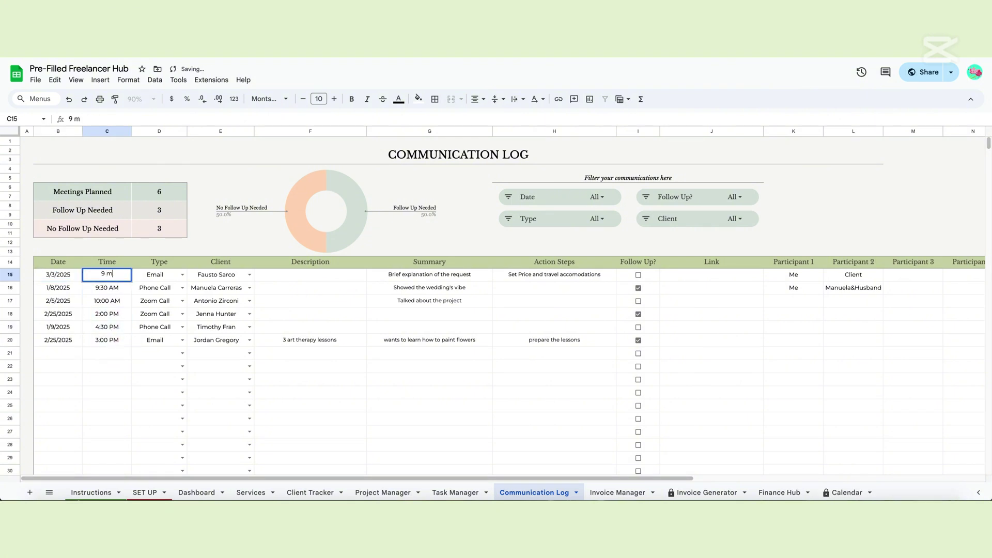
key(Return)
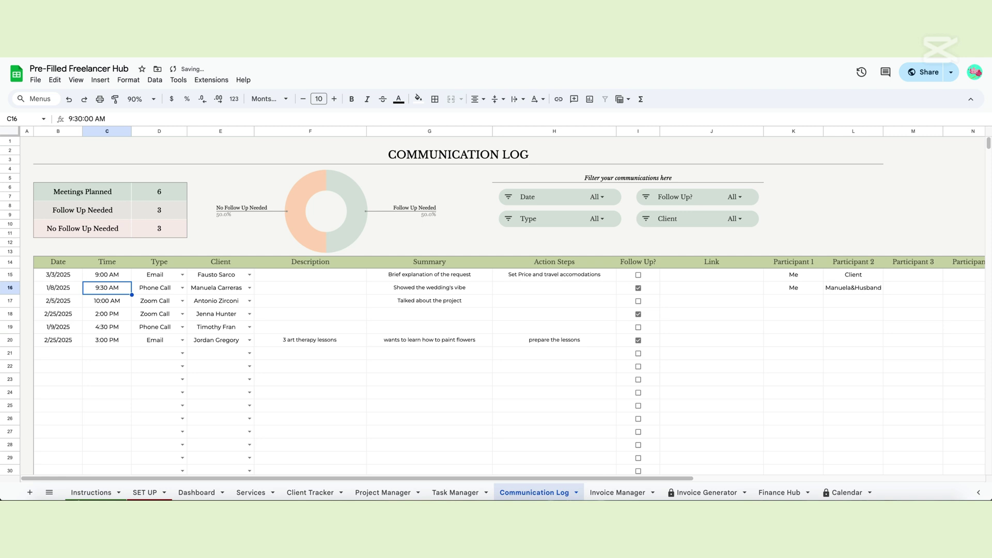
Make that entry a Phone Call with a different client and tick Follow Up?
click(183, 275)
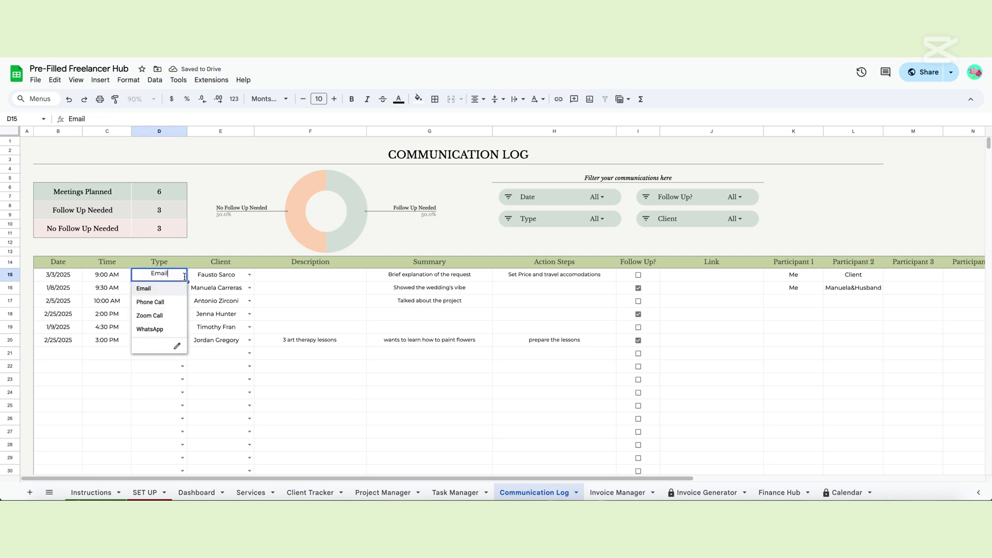
click(152, 301)
click(249, 275)
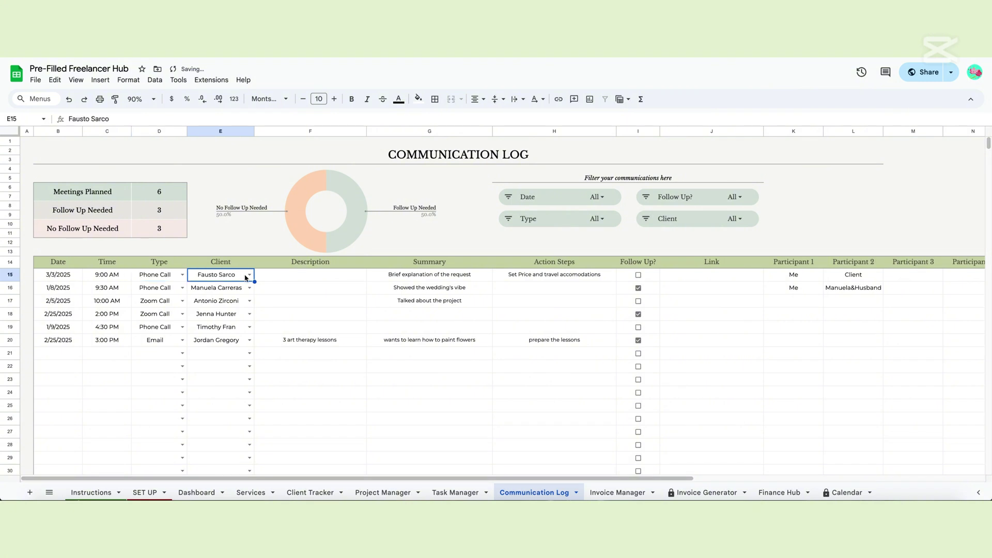
click(211, 356)
drag(333, 278, 329, 365)
drag(445, 278, 439, 364)
drag(562, 278, 554, 368)
click(639, 275)
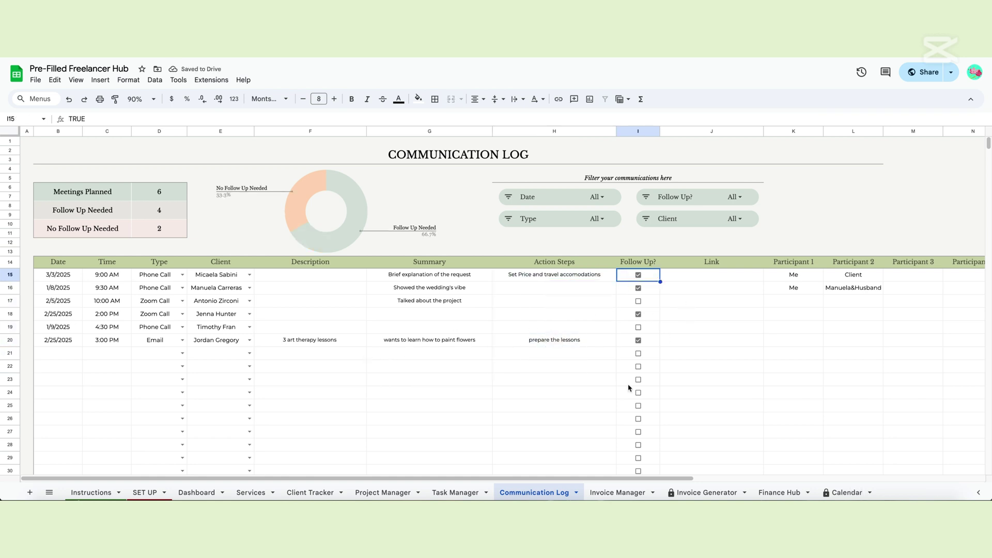
drag(584, 477, 775, 477)
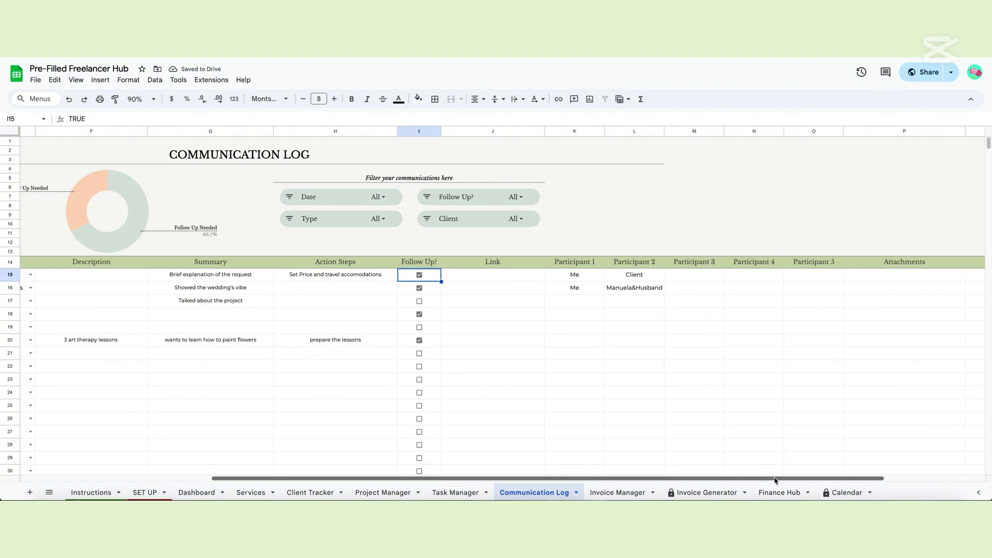
drag(518, 280, 517, 380)
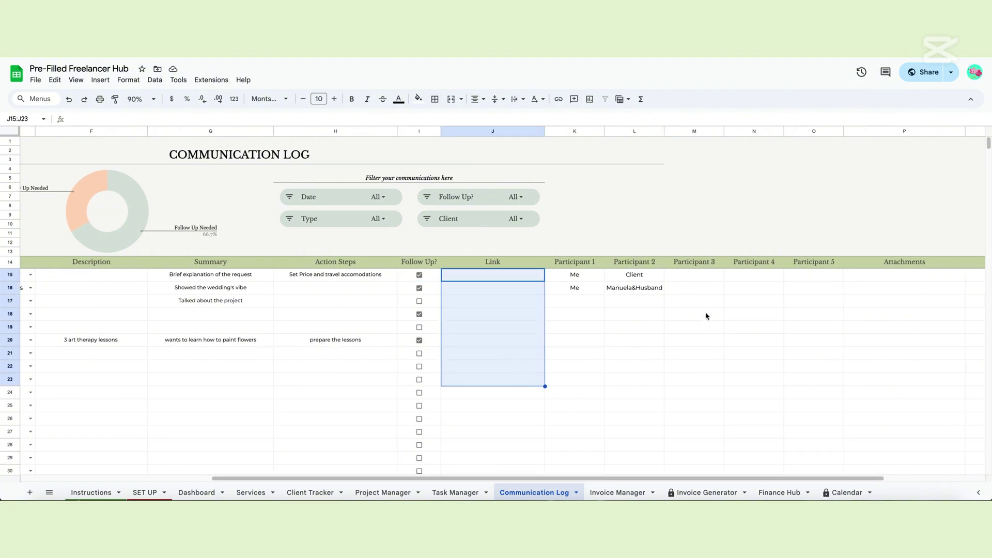
drag(587, 275, 593, 327)
drag(641, 276, 651, 328)
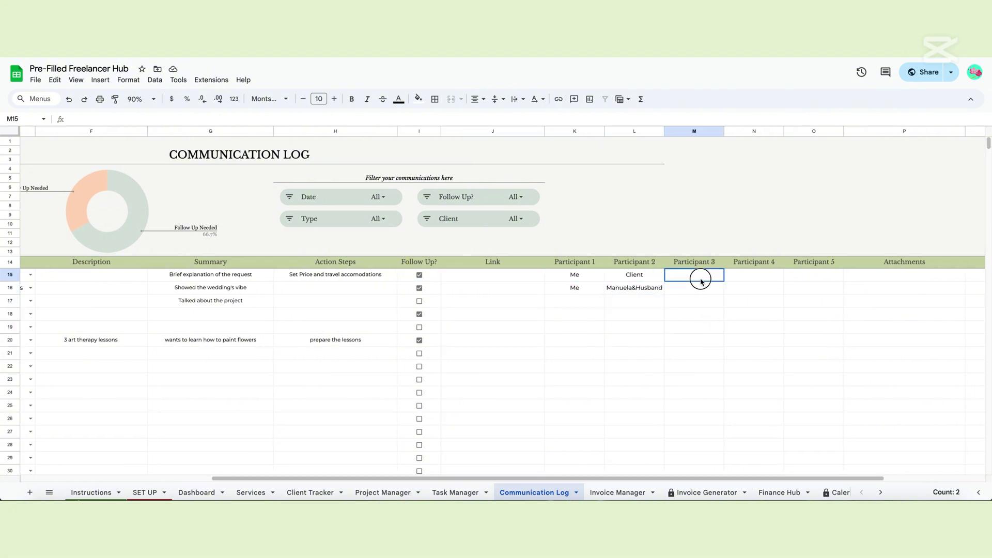
drag(699, 279, 698, 328)
drag(765, 276, 777, 313)
drag(807, 276, 809, 349)
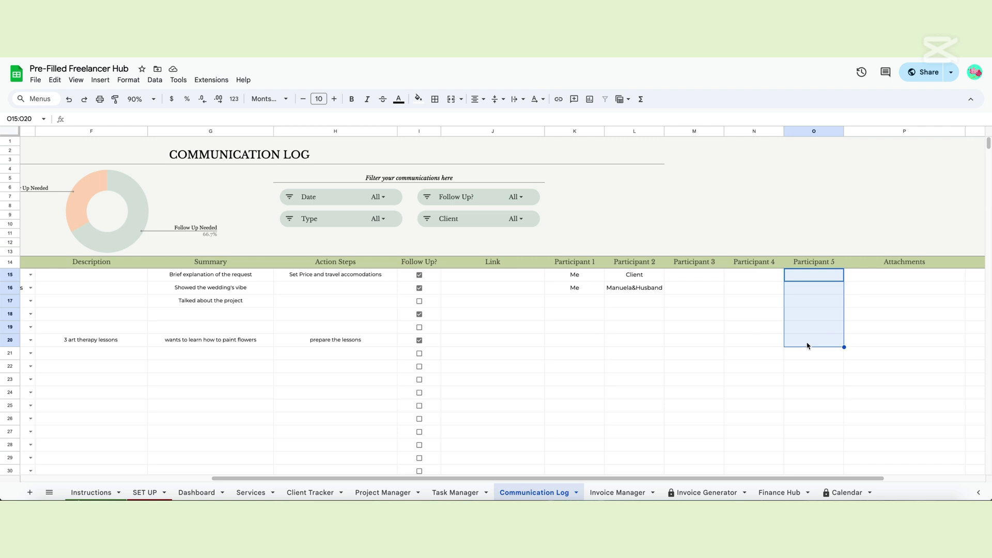
drag(679, 477, 848, 474)
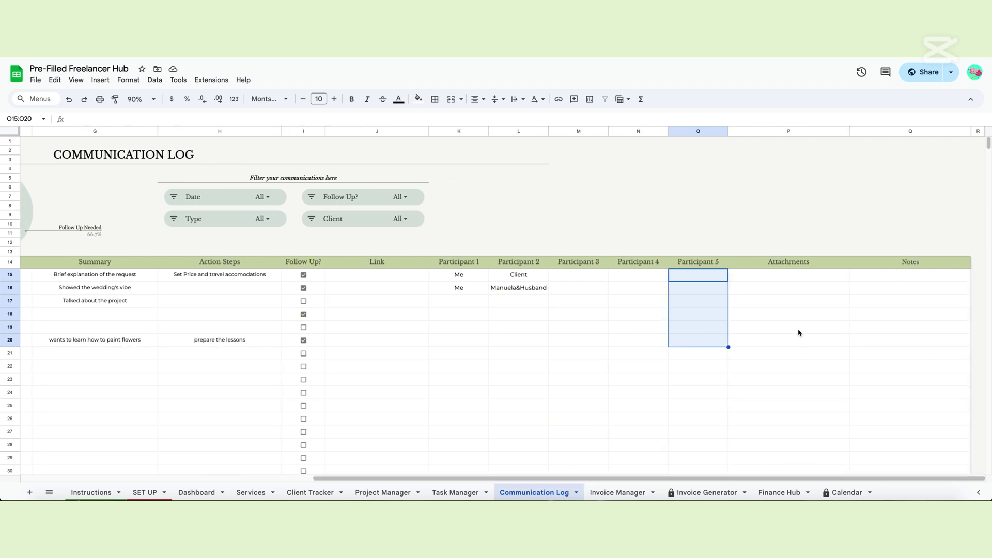
drag(787, 277, 775, 406)
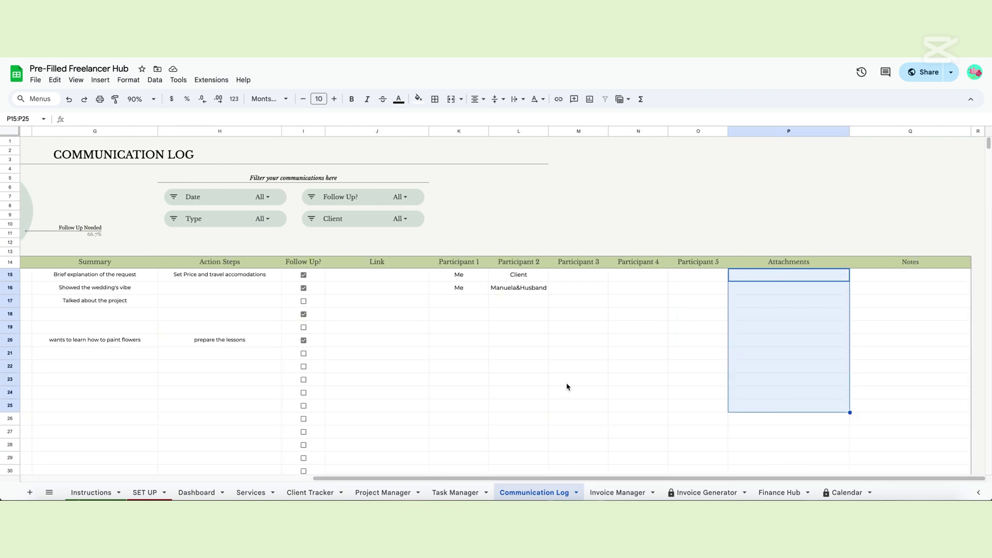
drag(875, 277, 868, 408)
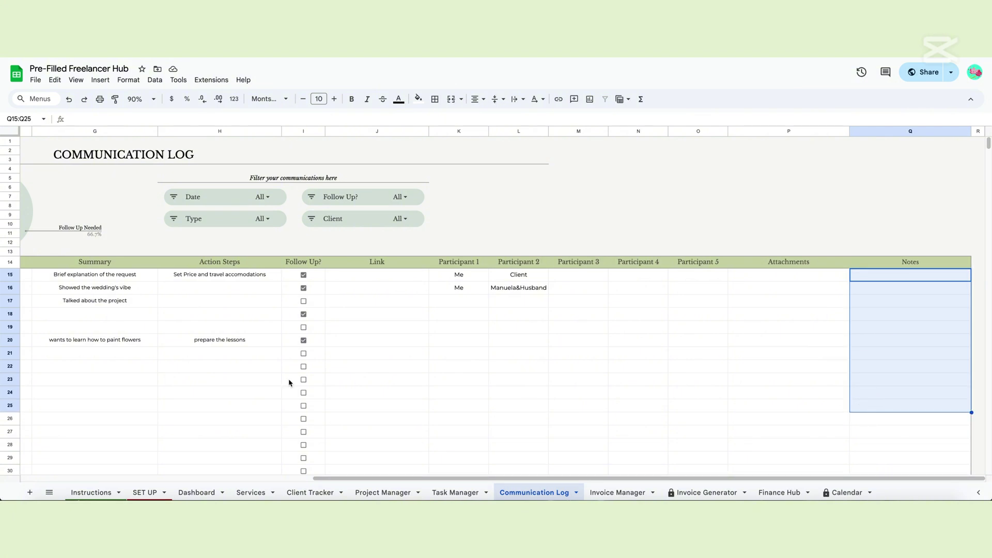
drag(448, 479, 60, 481)
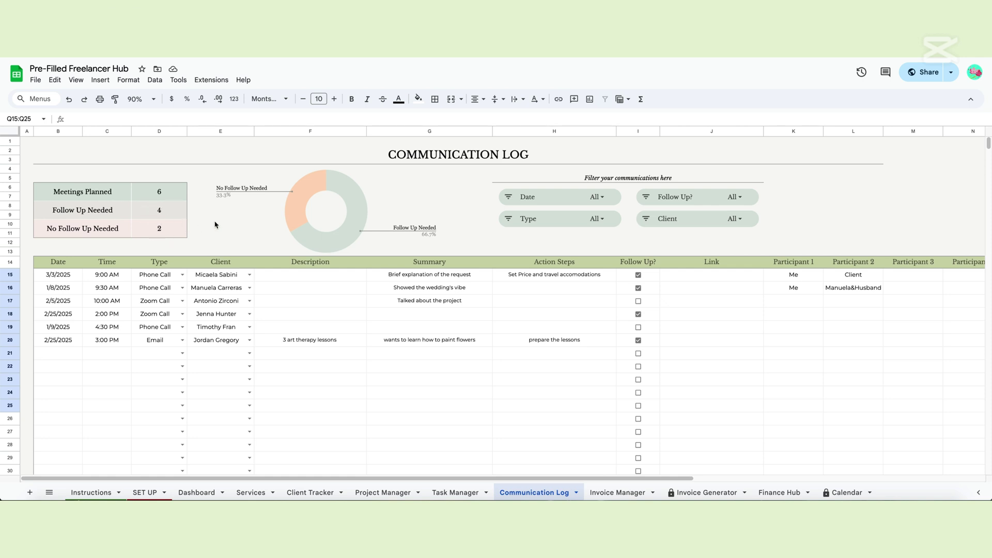
Review the Date, Follow Up?, Type and Client filter options, then open Invoice Manager.
click(594, 198)
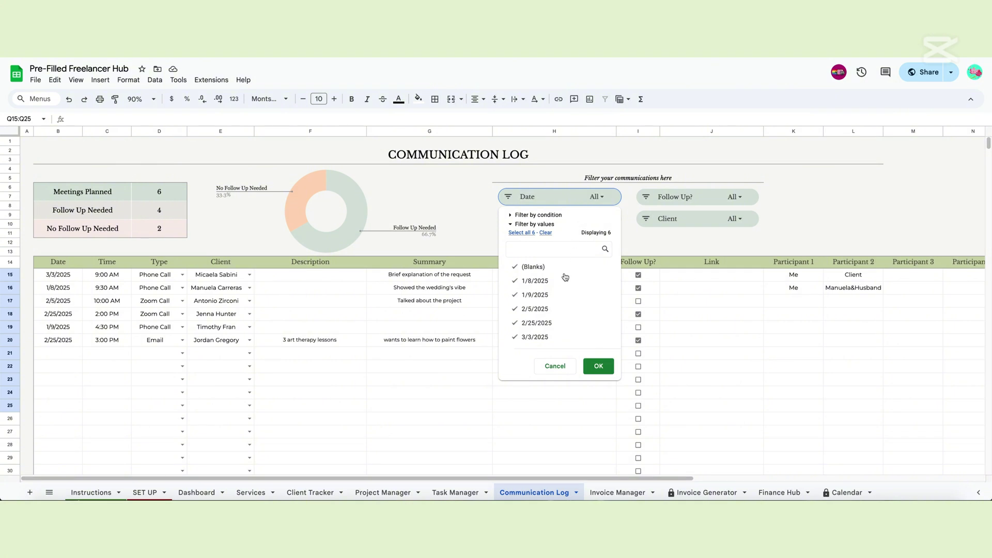
click(734, 197)
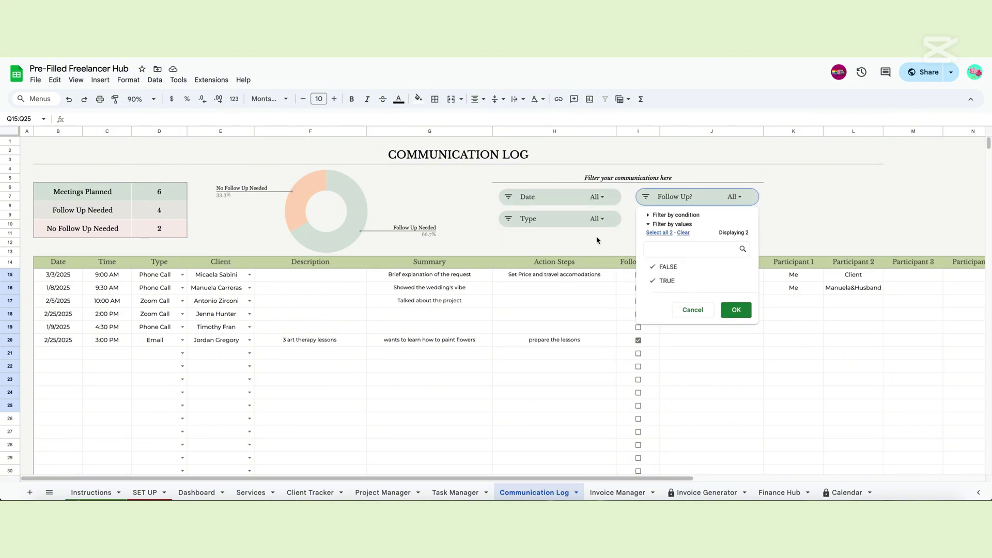
click(595, 218)
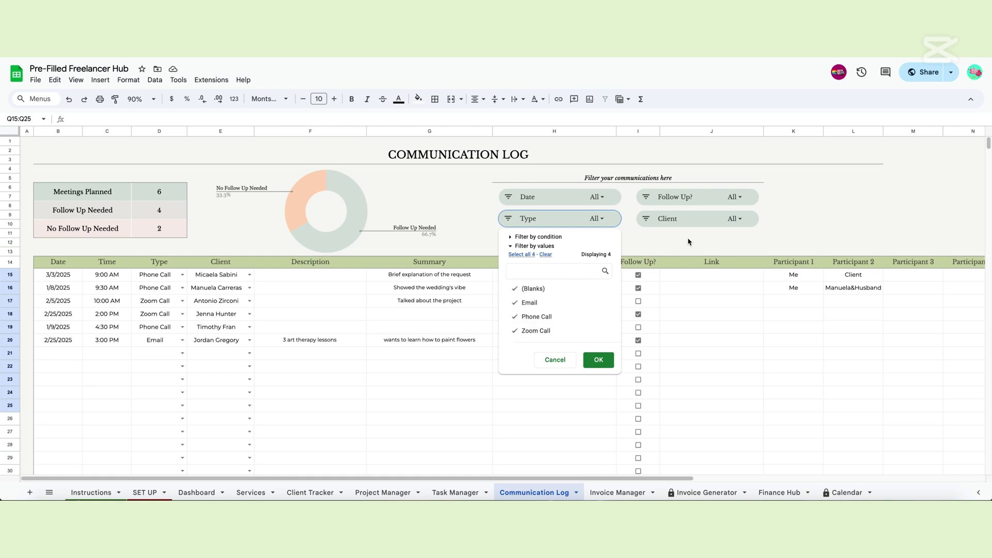
click(734, 219)
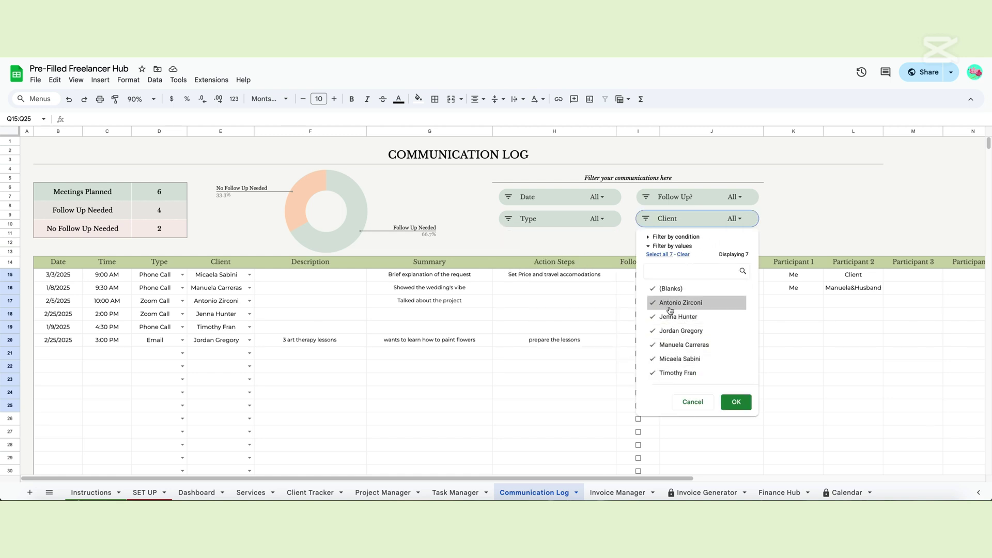
click(495, 234)
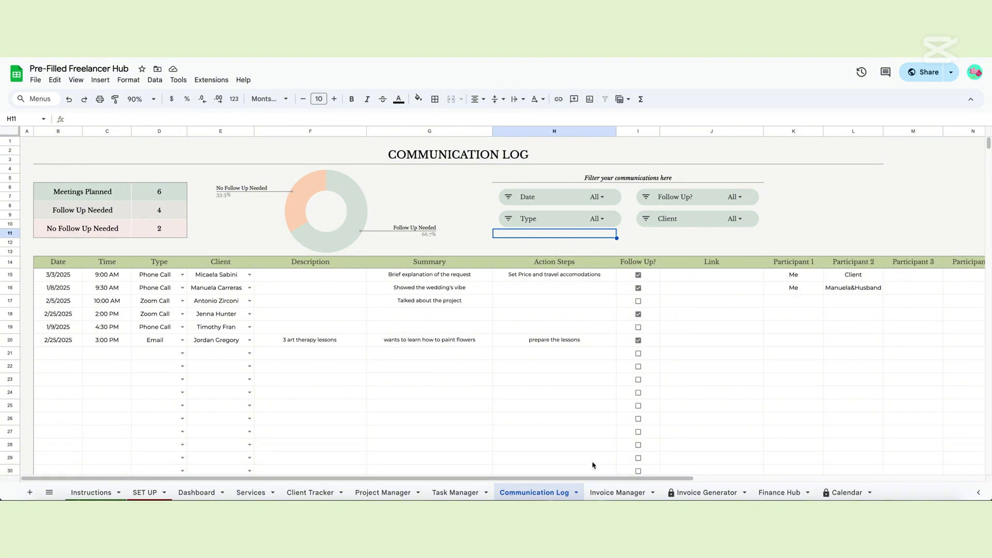
click(635, 495)
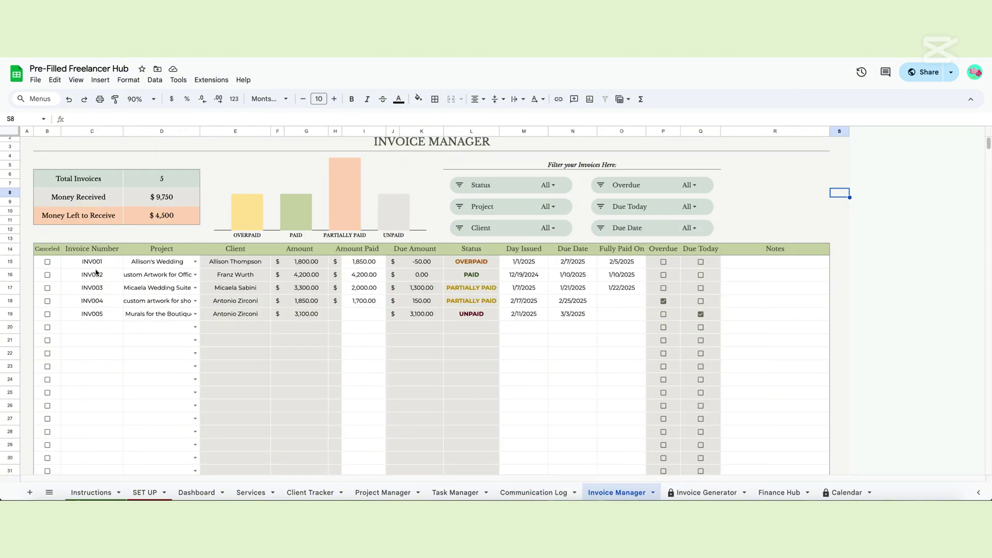
Change invoice INV001's project to Wall Mural for Shop and check the Amount Paid total.
drag(100, 268, 100, 353)
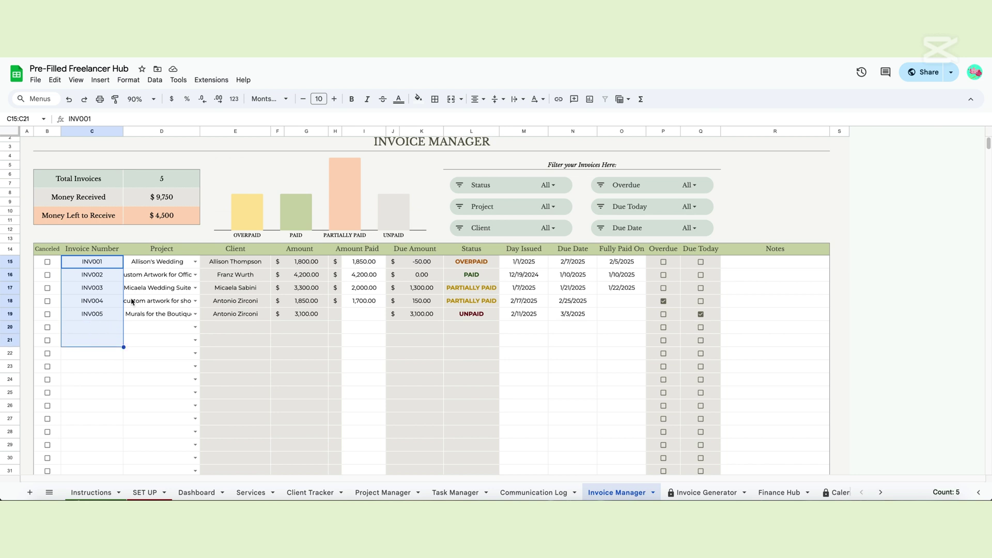
drag(154, 263, 148, 355)
click(195, 261)
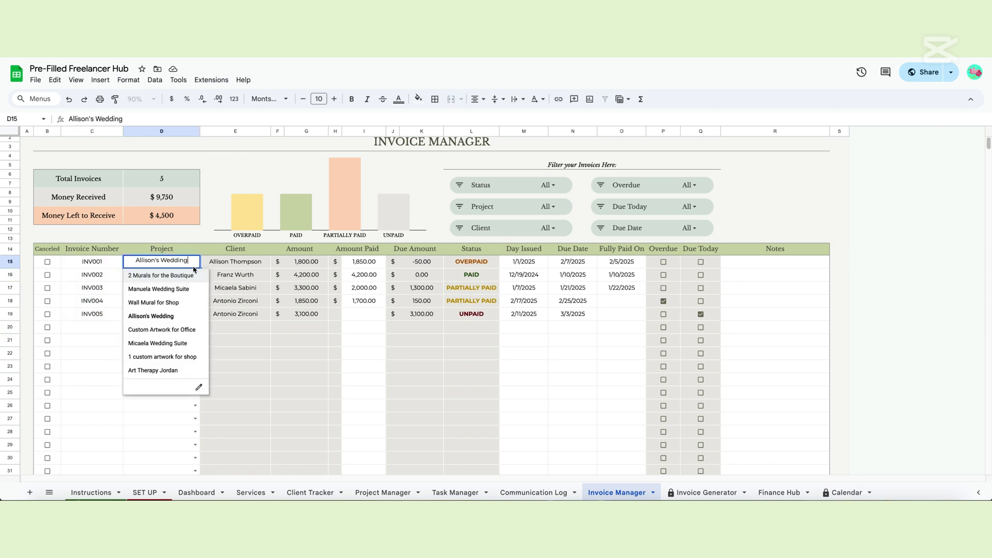
click(170, 304)
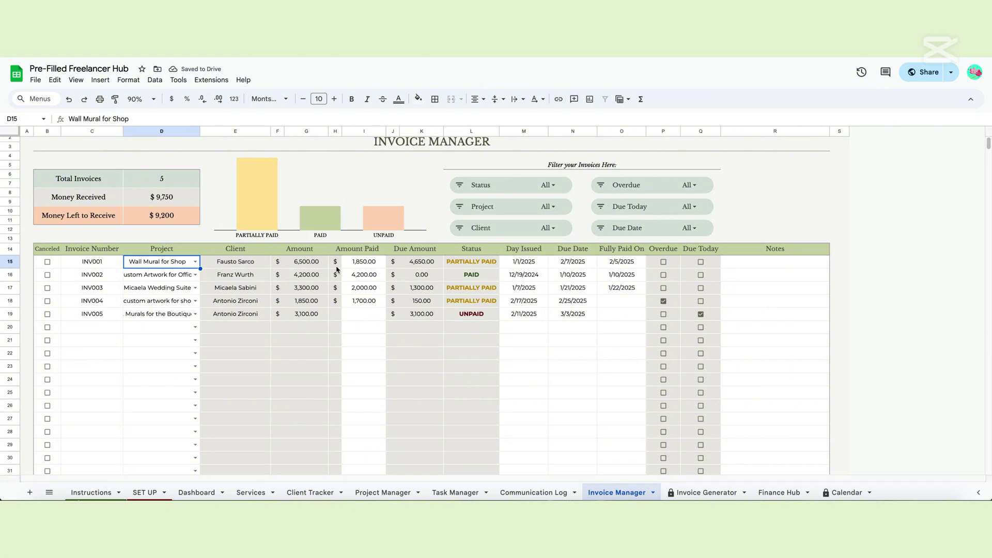
drag(359, 262, 365, 323)
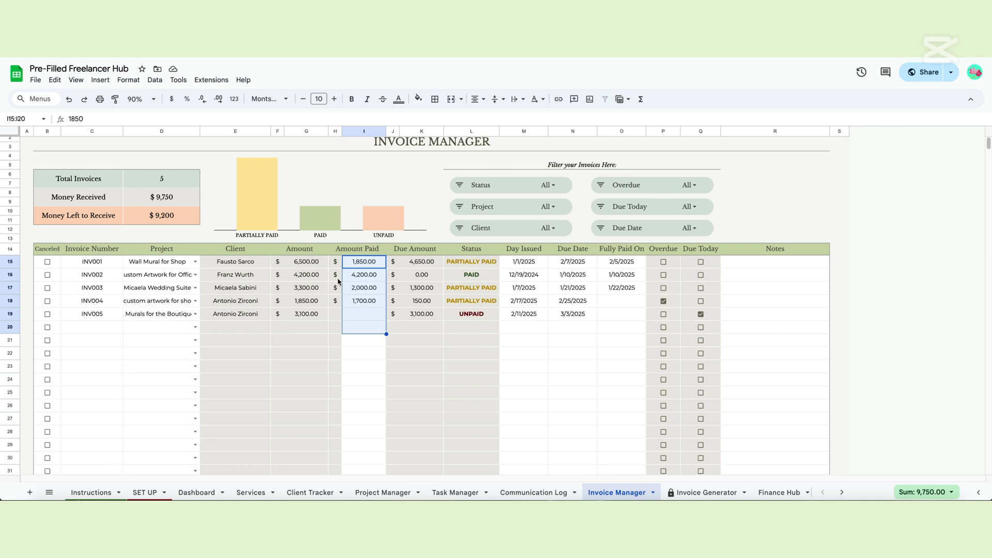
click(195, 261)
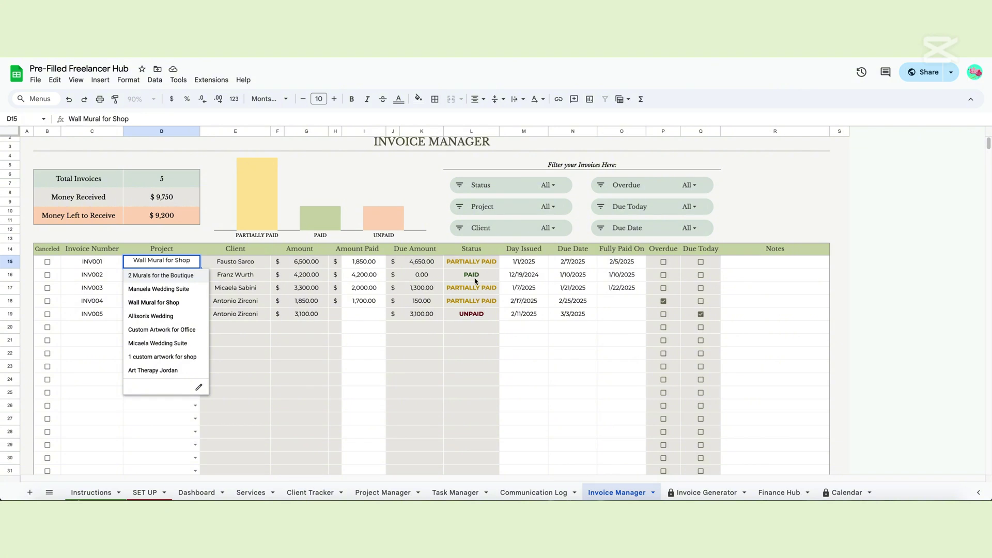
click(525, 306)
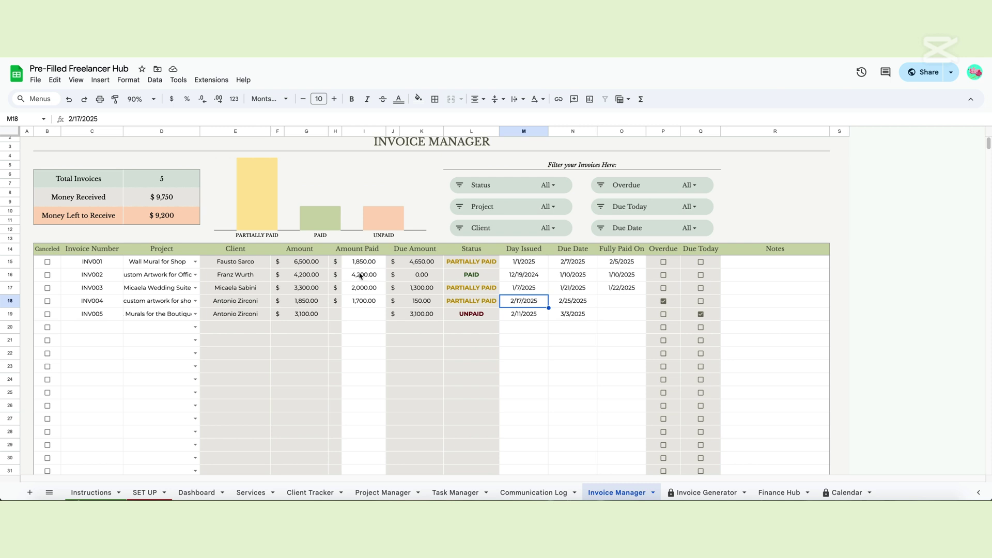
Give INV001 issue date January 16, due date 2/7/2025 and Fully Paid On 2/5/2025.
double_click(527, 264)
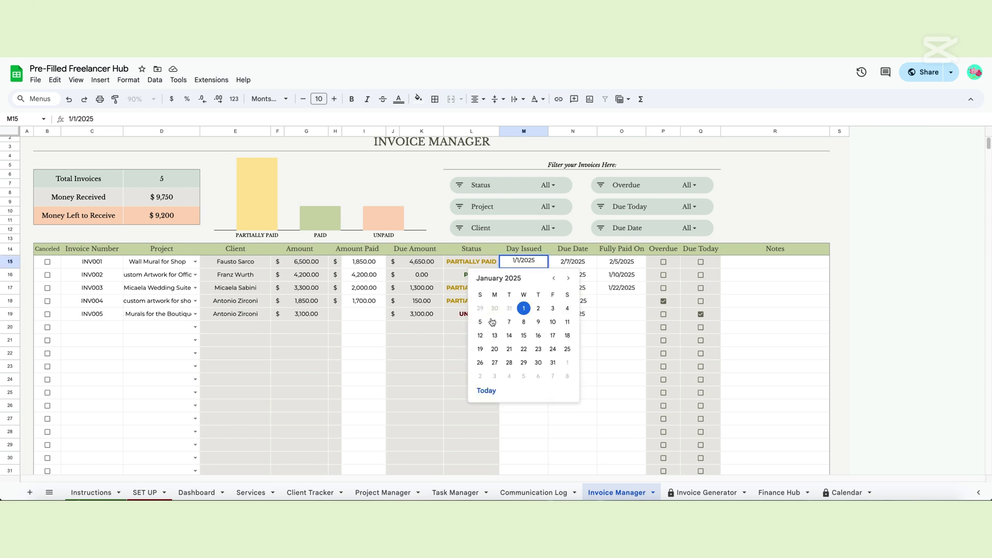
click(541, 337)
double_click(573, 266)
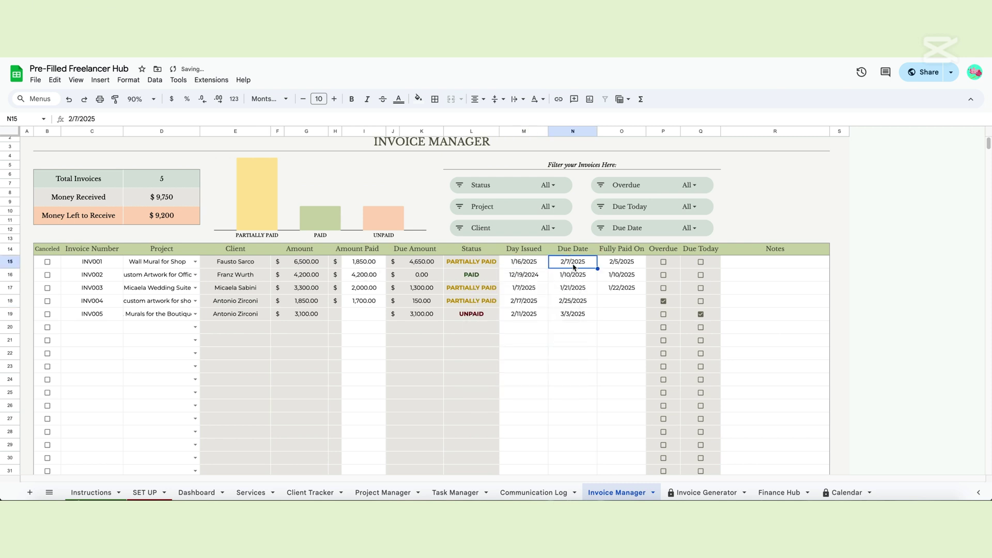
click(631, 266)
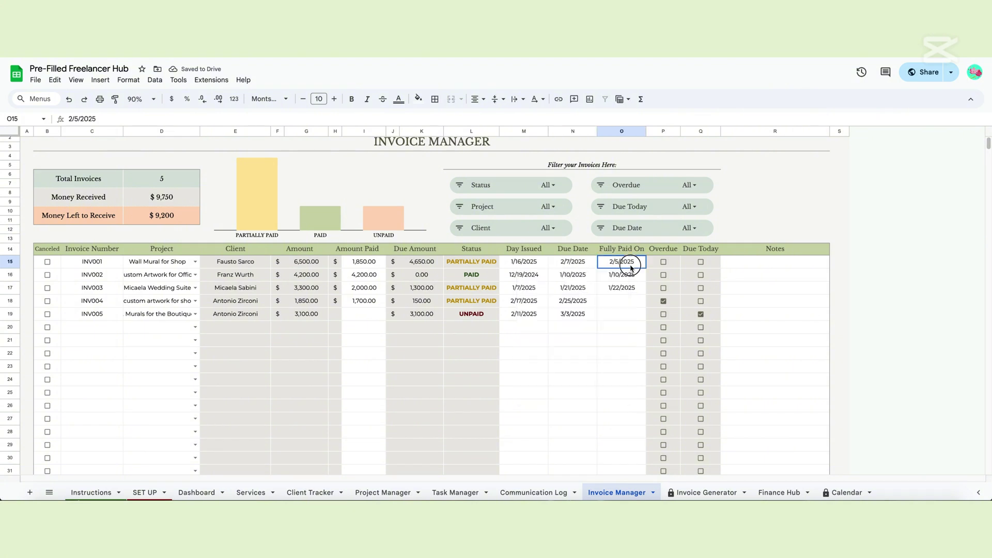
double_click(631, 266)
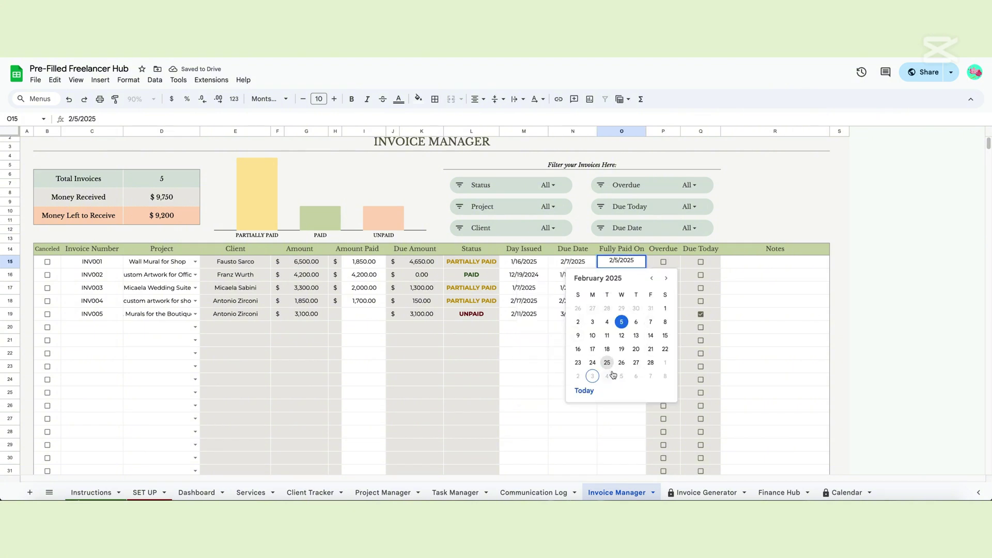
click(558, 304)
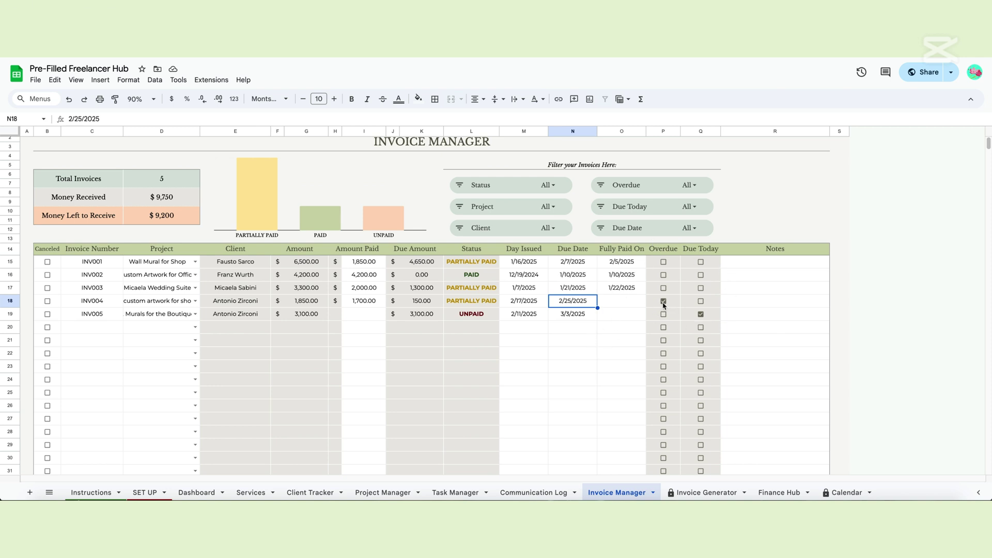
Try payment dates February 12 on INV004 and February 19 on INV005, then clear both.
click(617, 302)
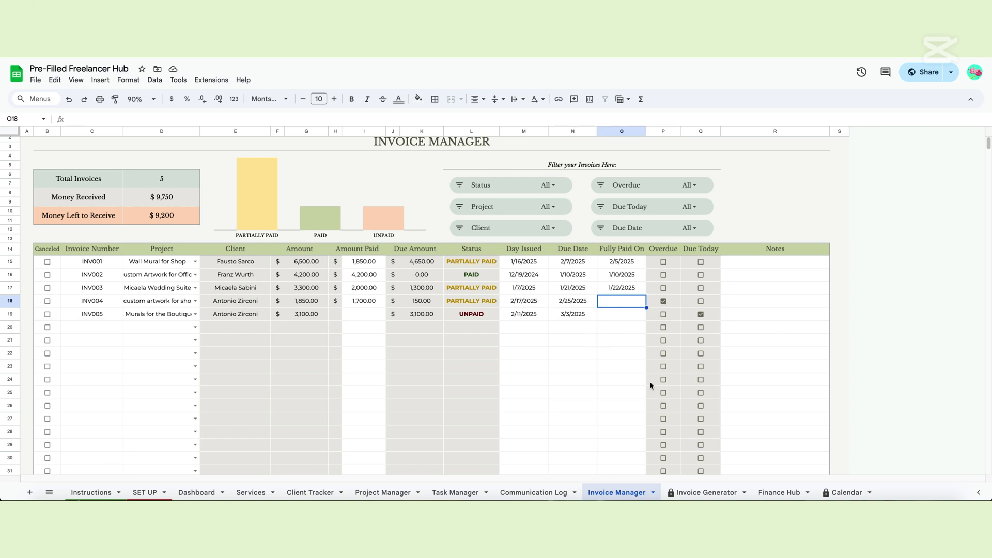
double_click(630, 305)
click(622, 376)
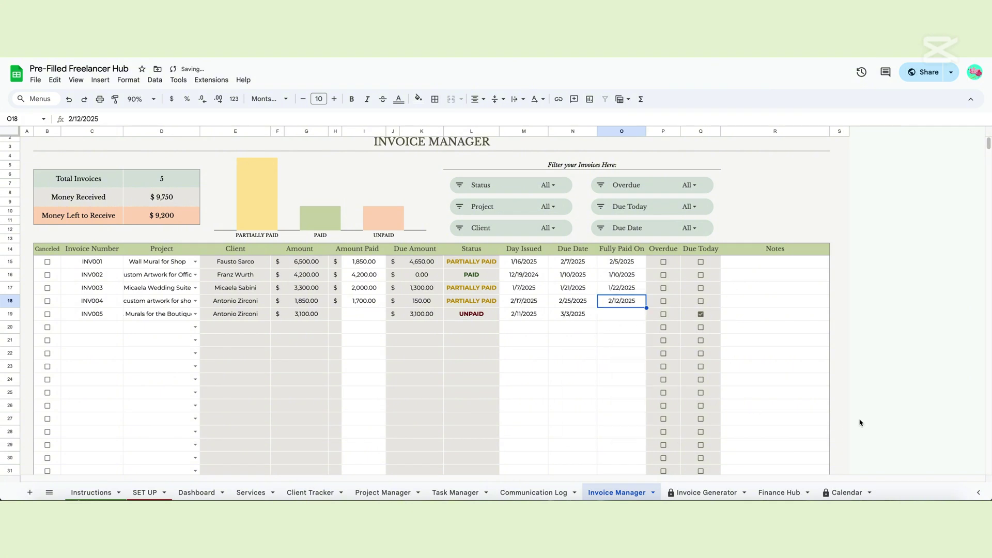
key(Delete)
double_click(618, 314)
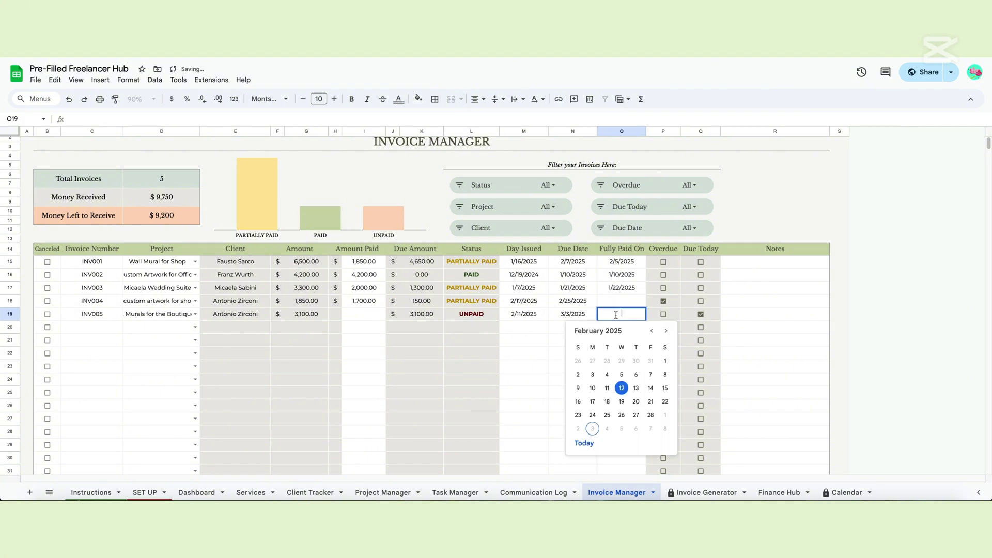
click(622, 401)
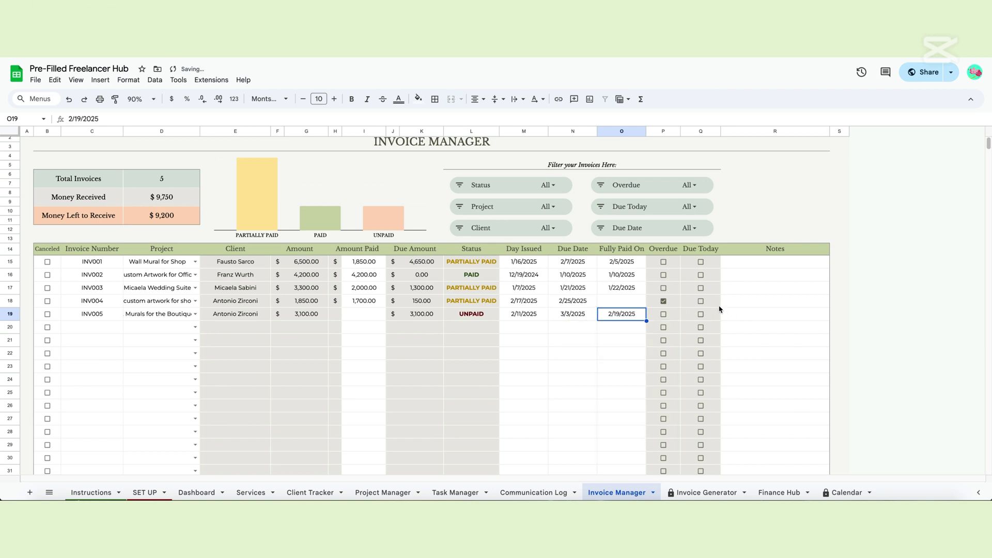
key(Delete)
drag(754, 263, 764, 356)
scroll(597, 342, up, 1)
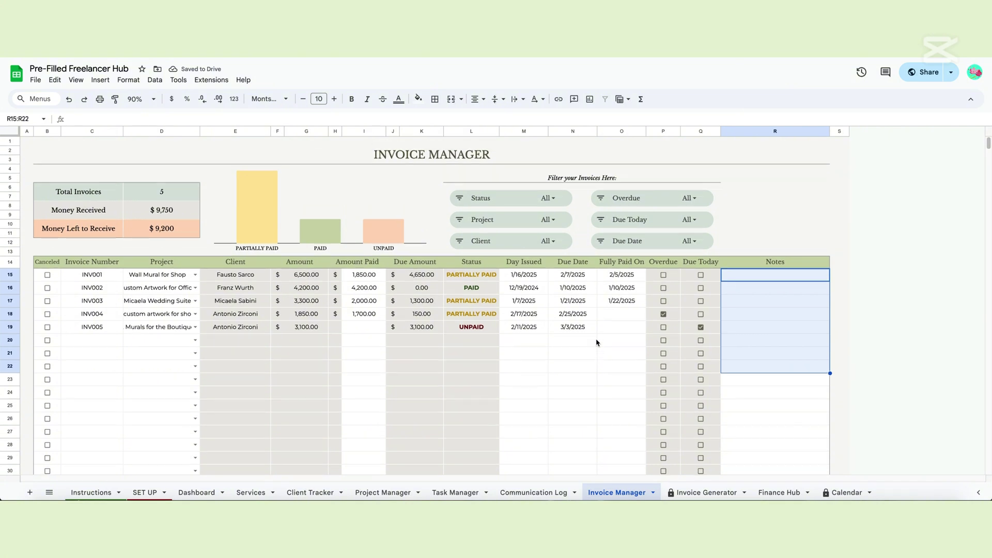
click(47, 276)
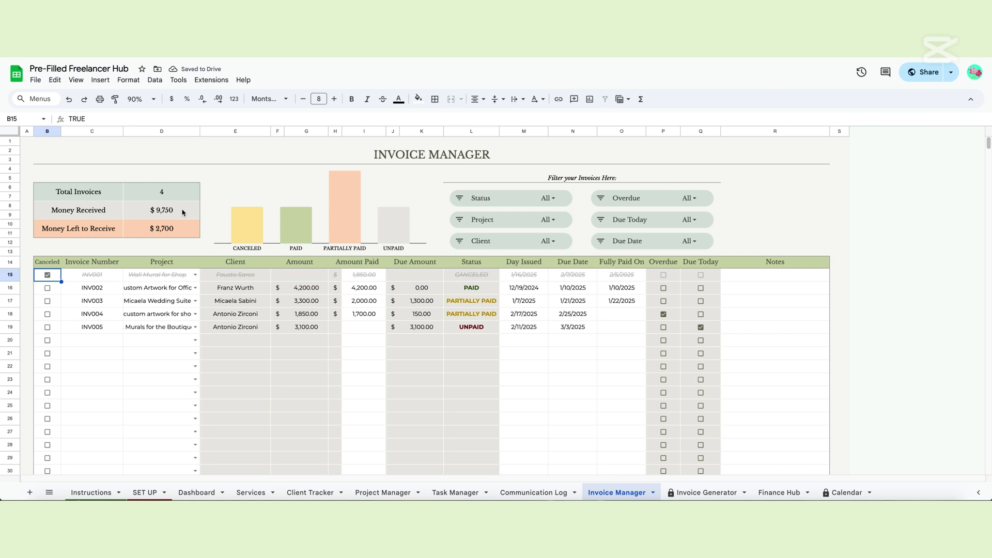
click(363, 275)
key(Delete)
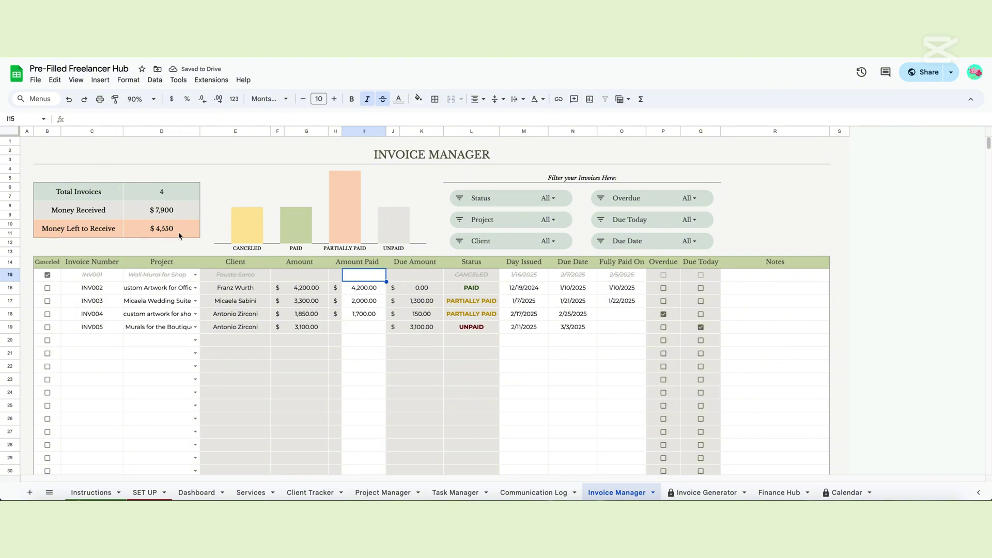
key(ctrl+z)
key(ctrl+z)
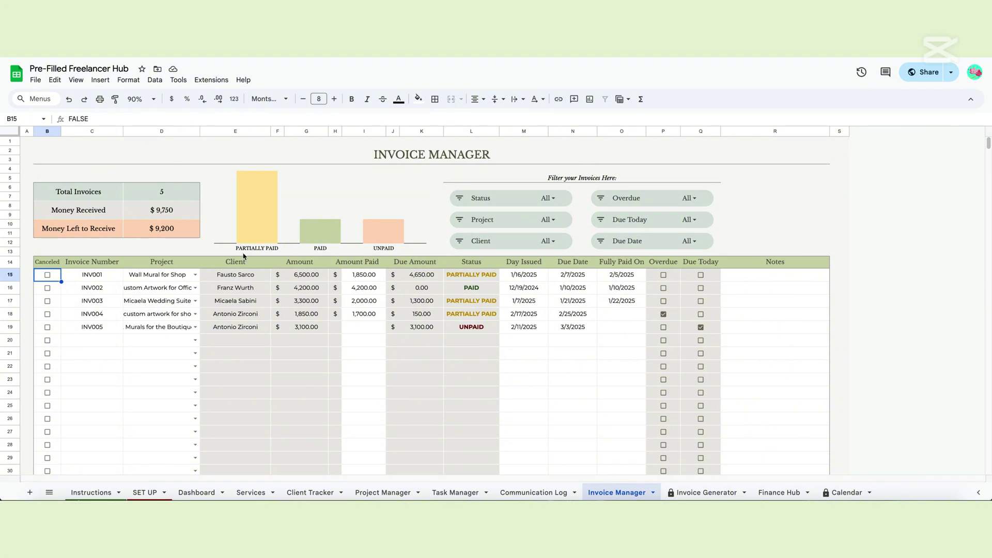
click(549, 241)
click(550, 221)
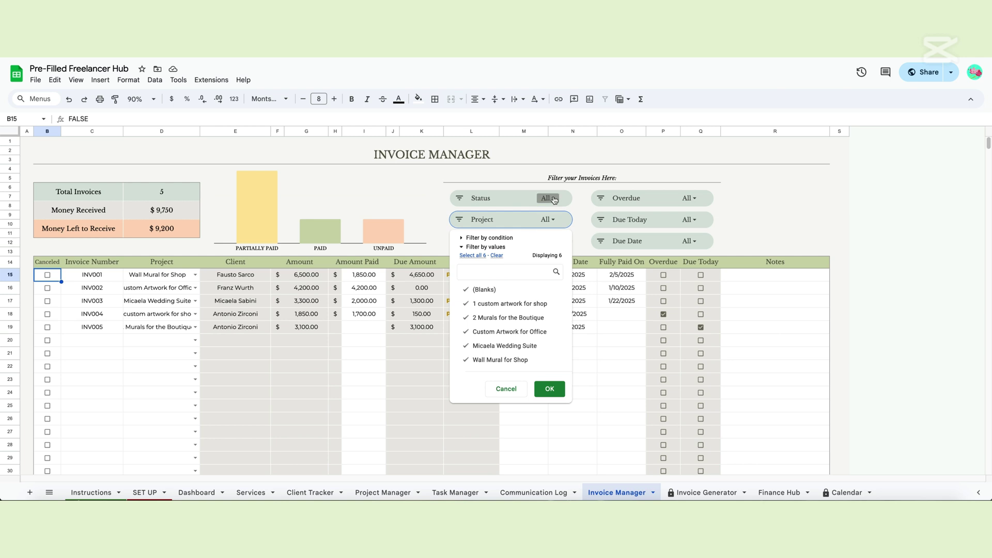
click(552, 199)
click(690, 241)
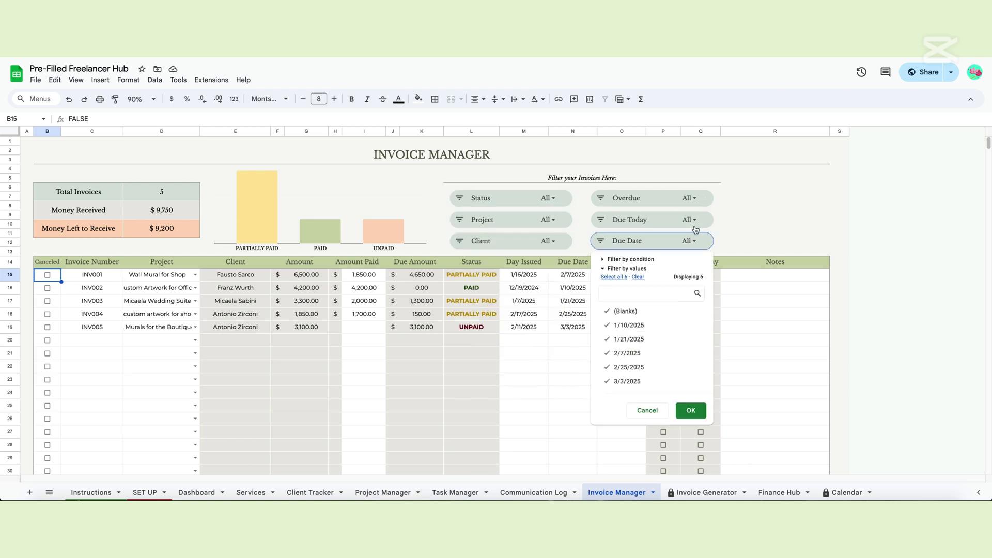
click(692, 221)
click(689, 198)
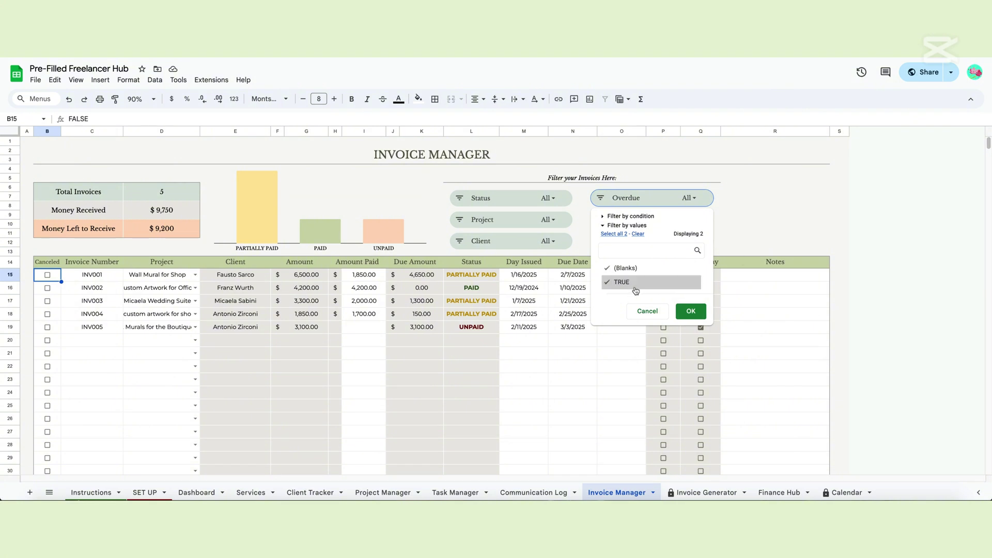
click(758, 219)
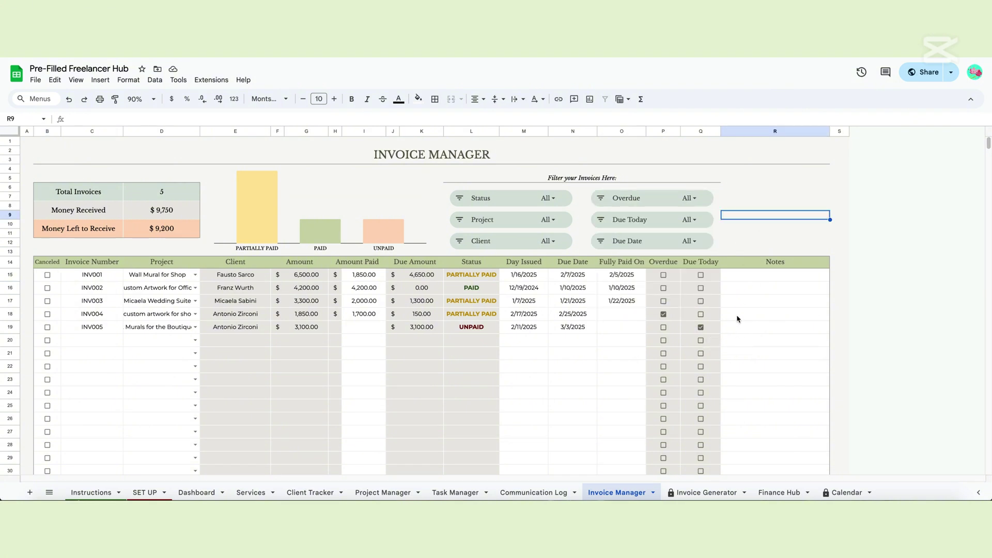
Switch to the Invoice Generator sheet and scroll through the invoice layout.
click(683, 493)
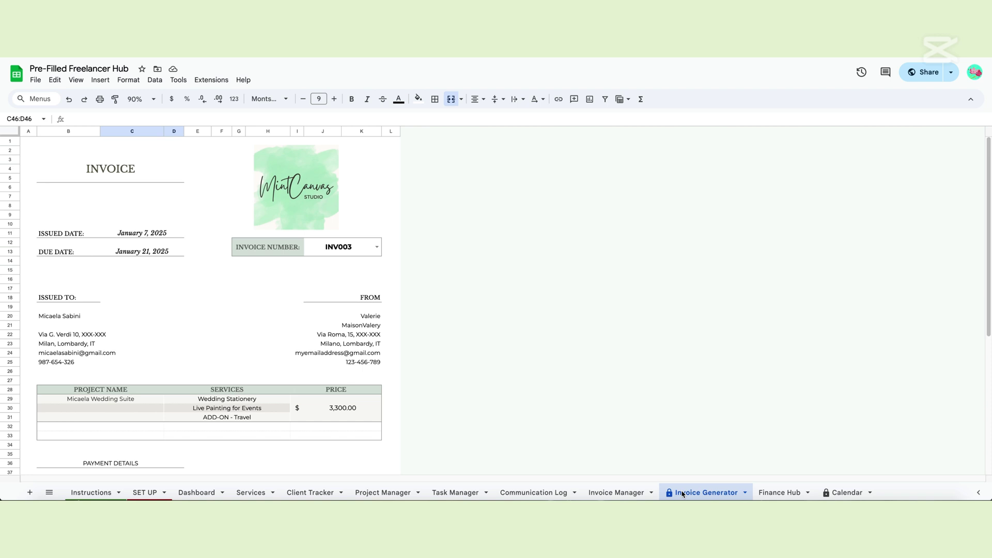
scroll(468, 363, down, 8)
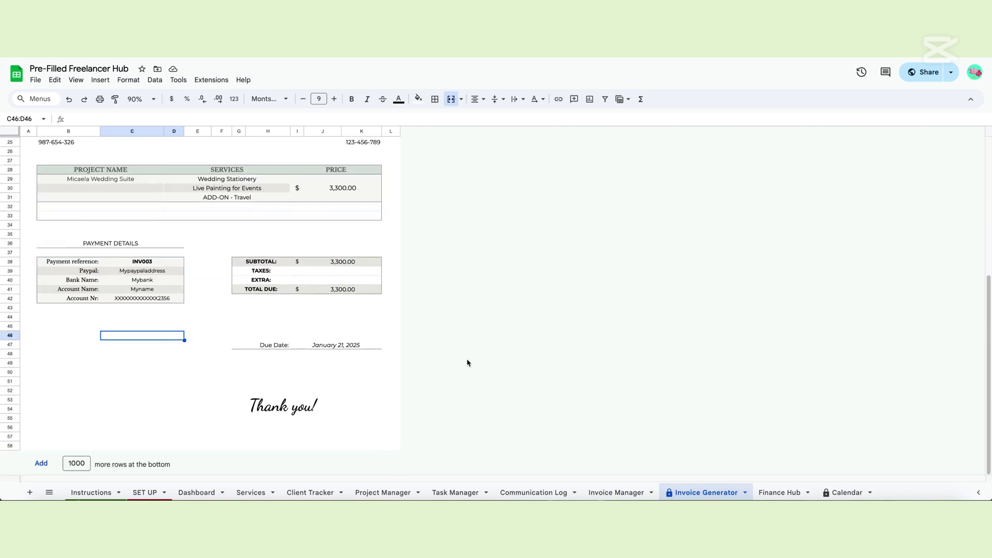
scroll(468, 362, up, 6)
scroll(469, 362, up, 3)
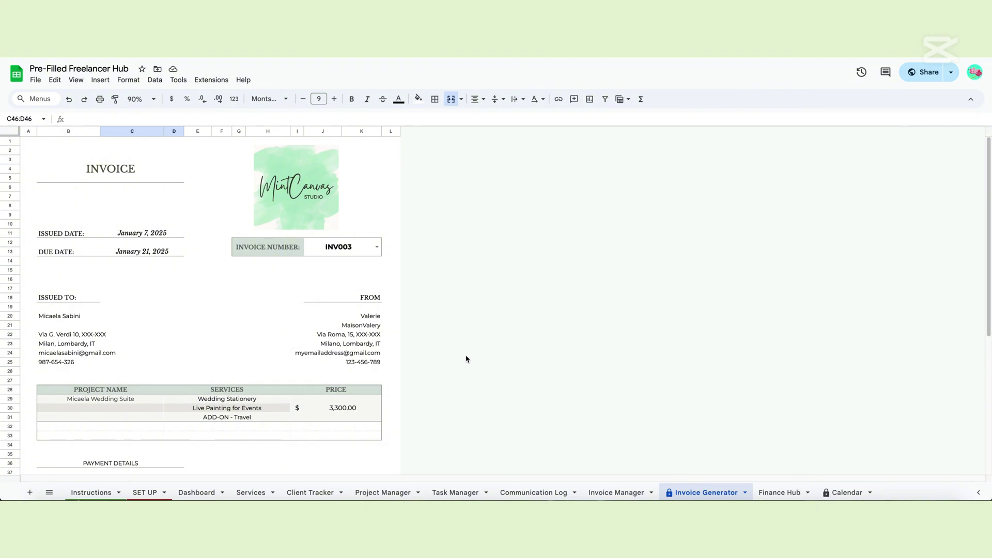
scroll(468, 360, down, 3)
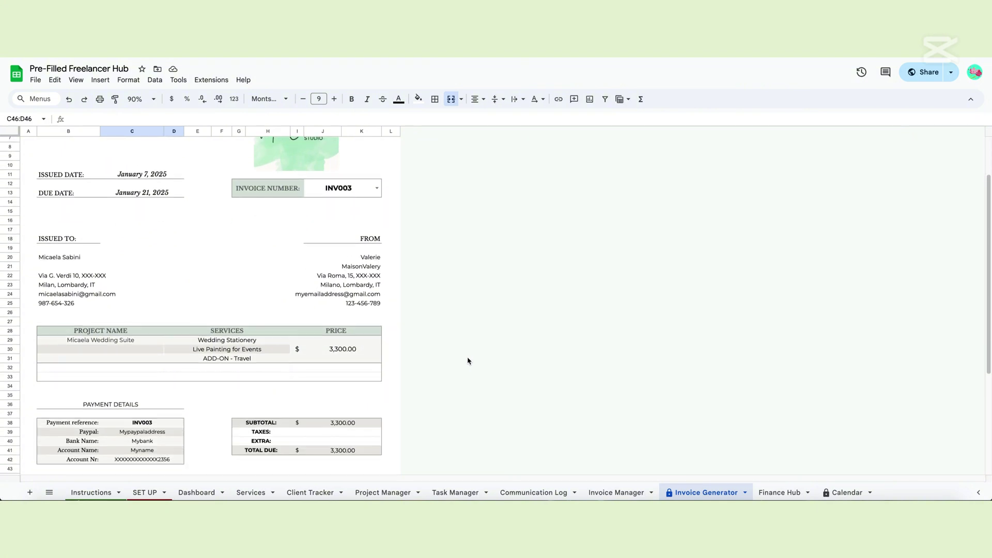
scroll(468, 360, up, 3)
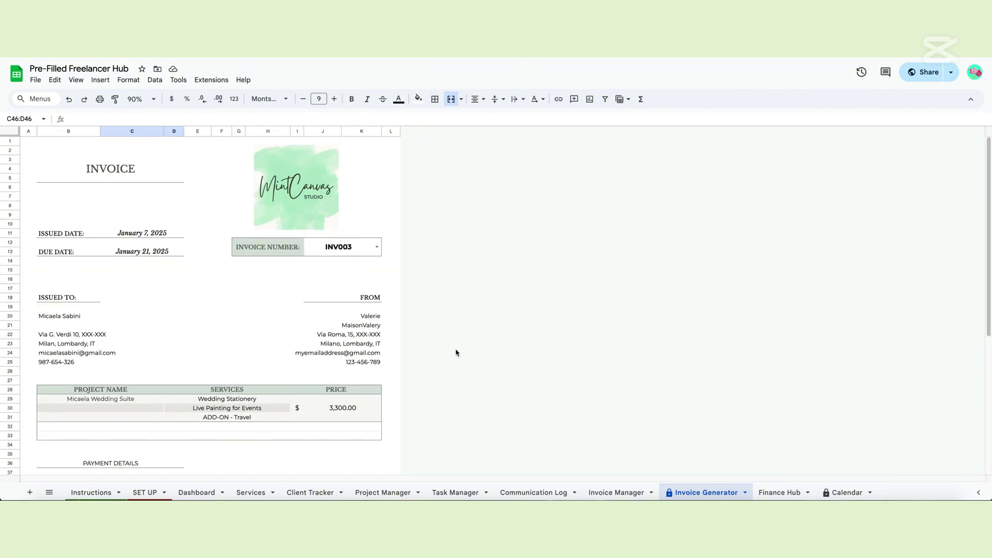
scroll(471, 365, down, 1)
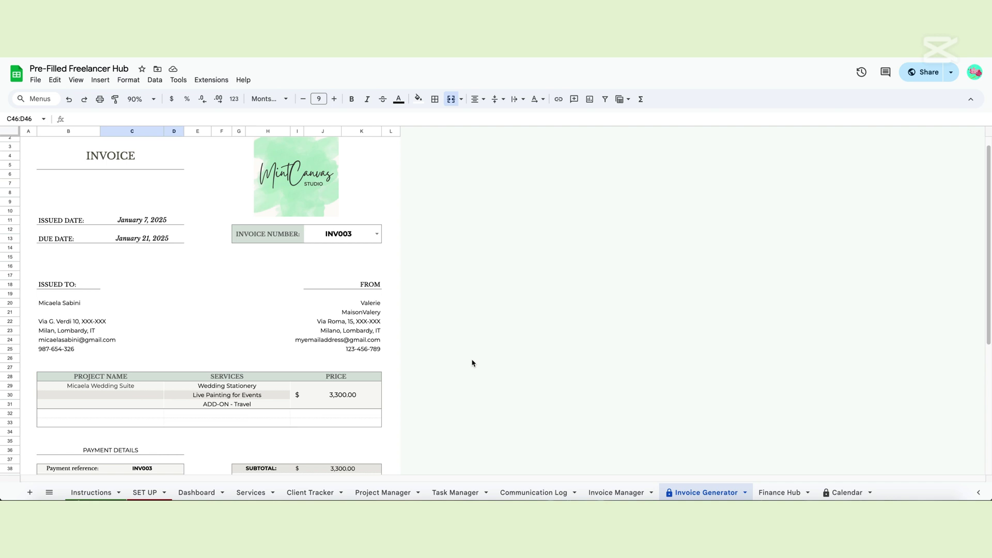
Choose INV002 in the INVOICE NUMBER dropdown, then INV001, and review the charges.
click(342, 237)
click(377, 234)
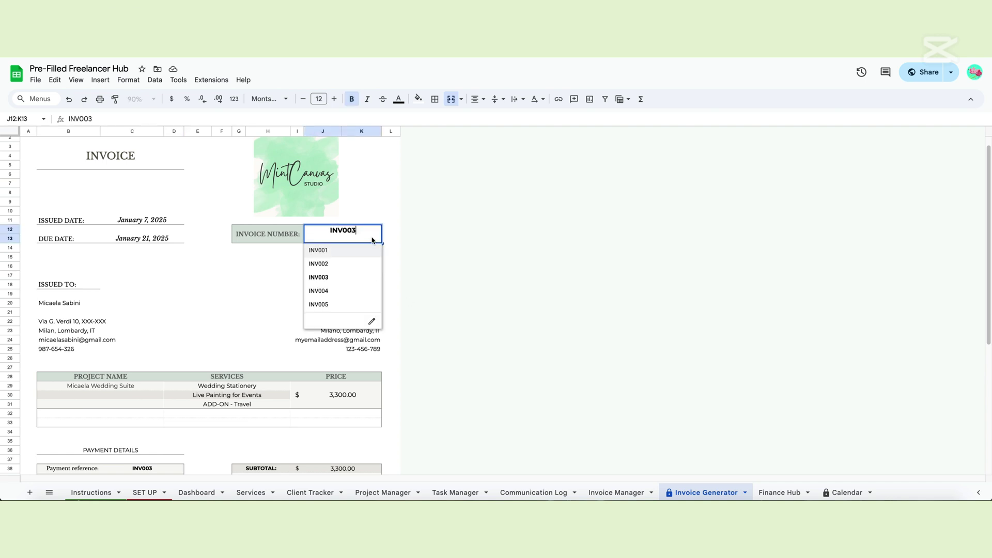
click(356, 264)
click(377, 235)
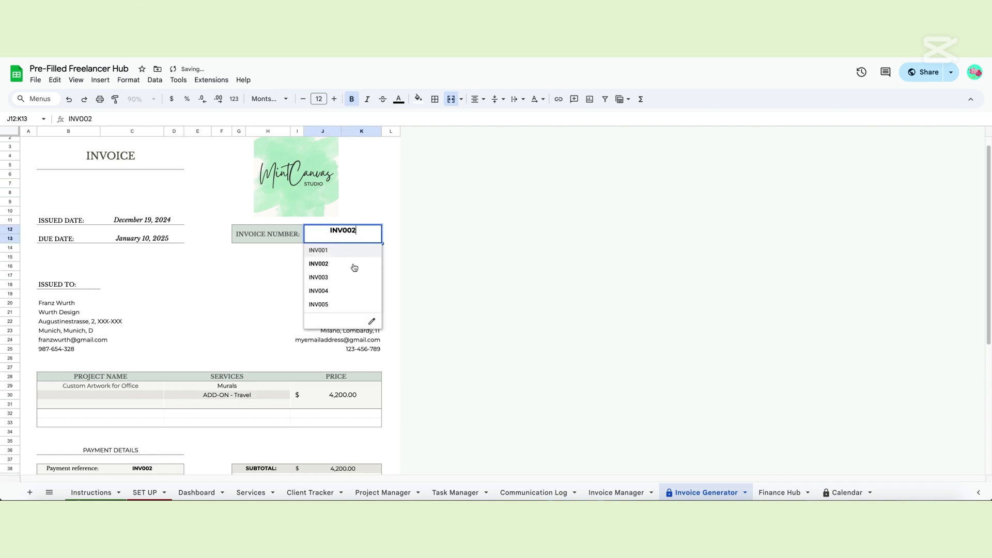
click(358, 251)
scroll(235, 342, down, 1)
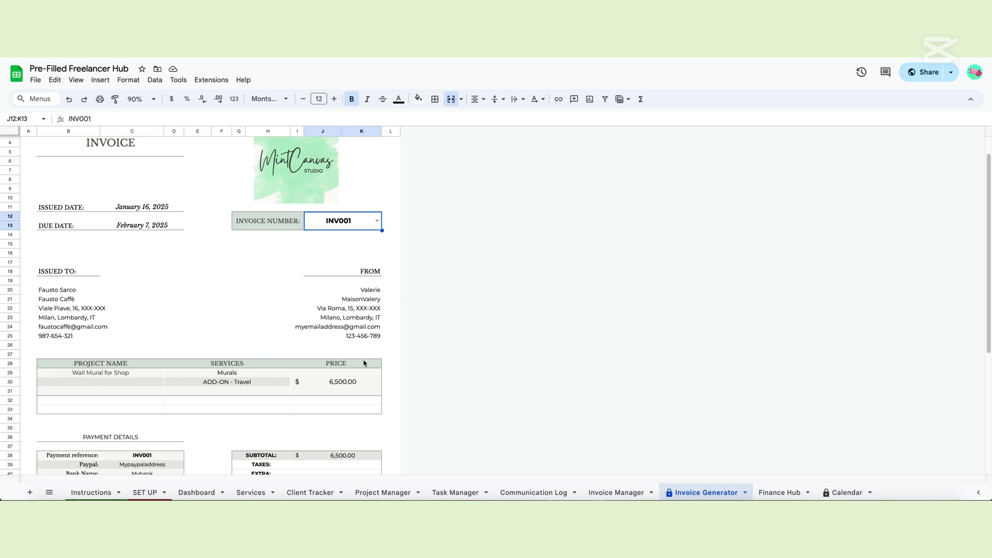
scroll(369, 349, down, 4)
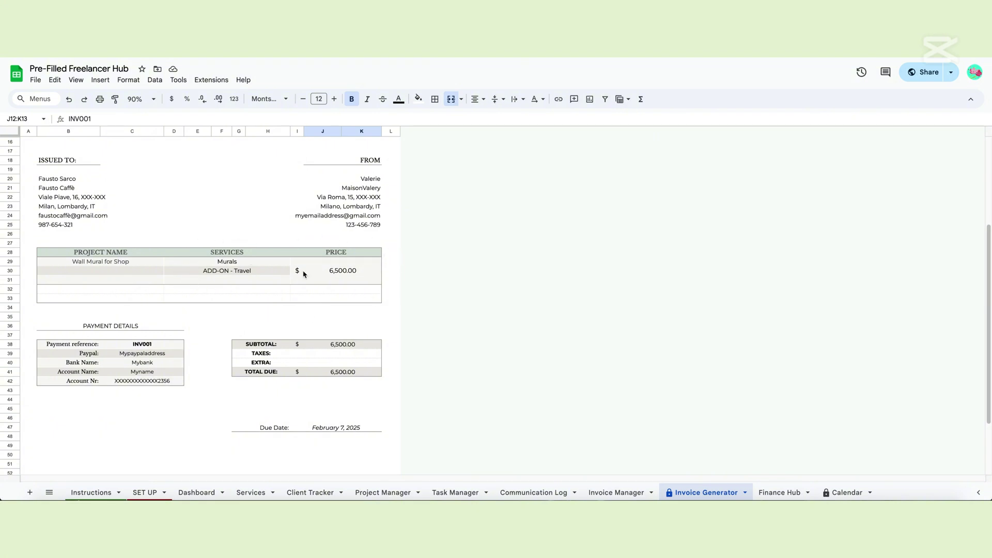
Enter a 300 extra price on the empty services line in row 32.
click(357, 291)
click(257, 292)
click(109, 290)
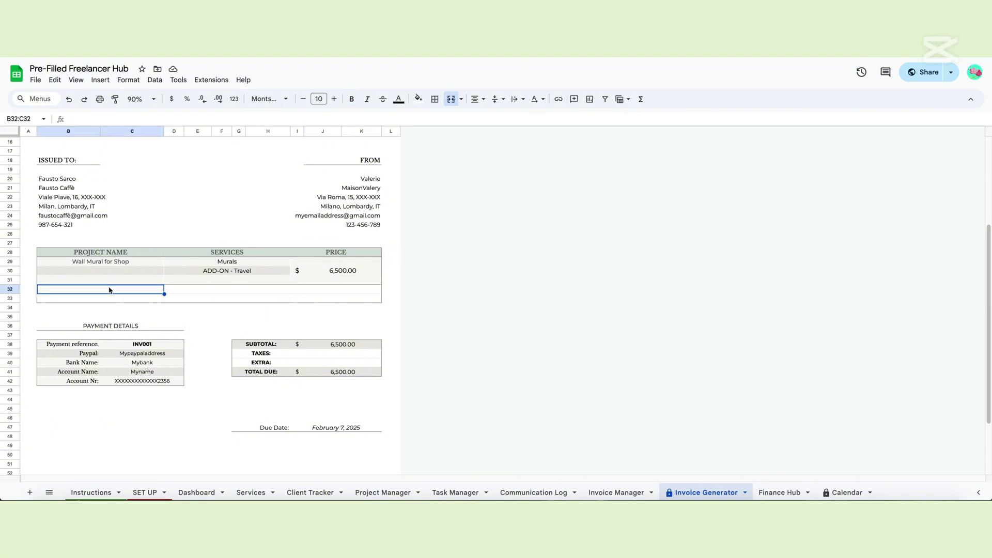
click(335, 292)
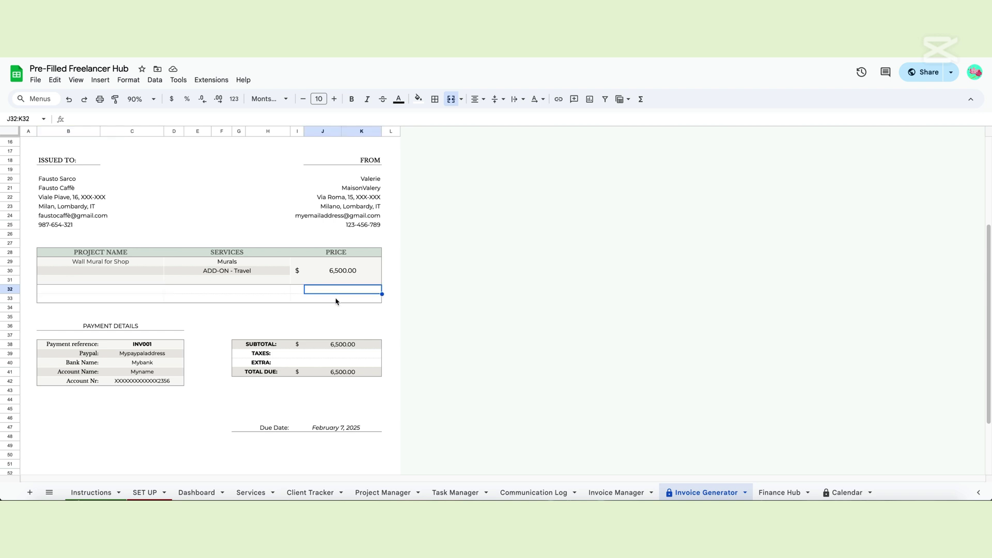
click(337, 300)
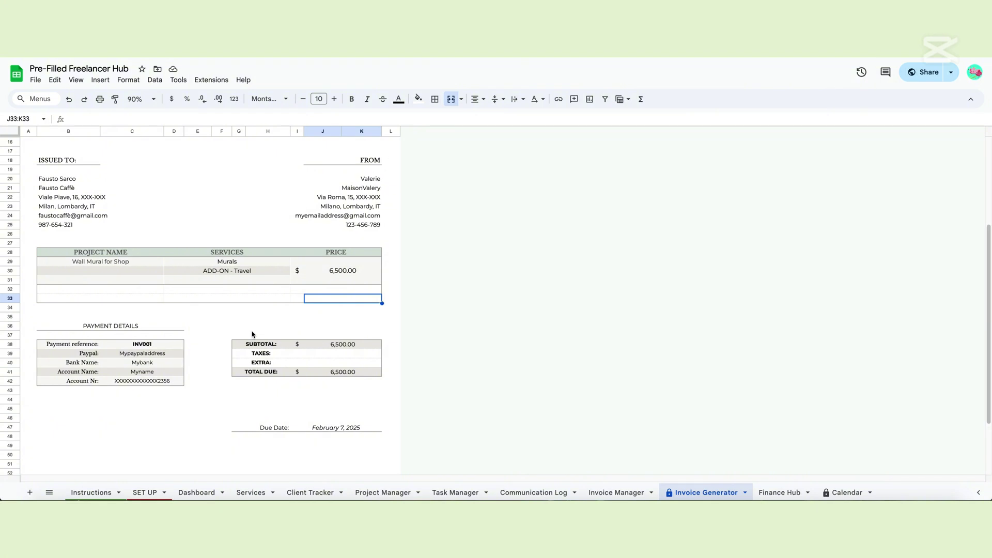
scroll(254, 332, down, 1)
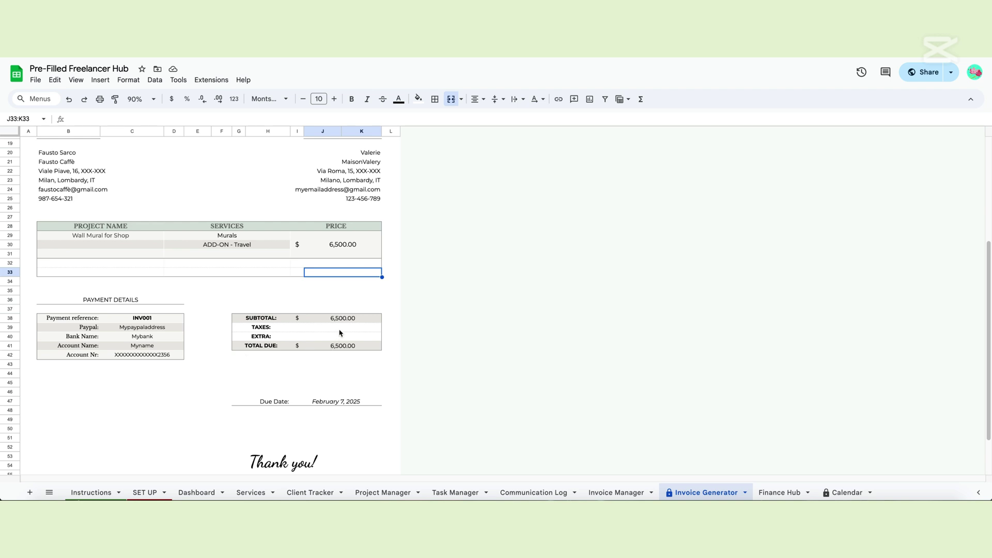
click(340, 330)
click(330, 266)
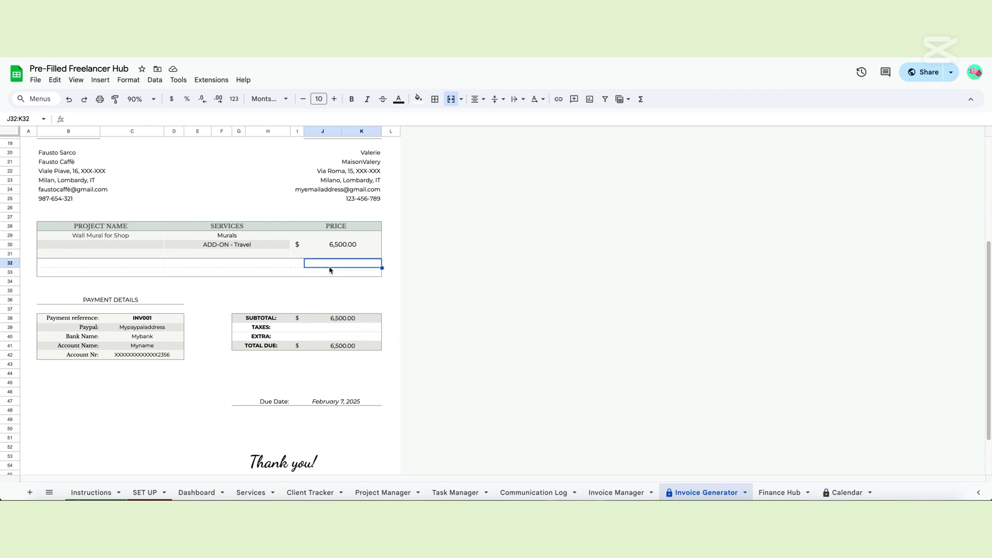
text(300)
key(Return)
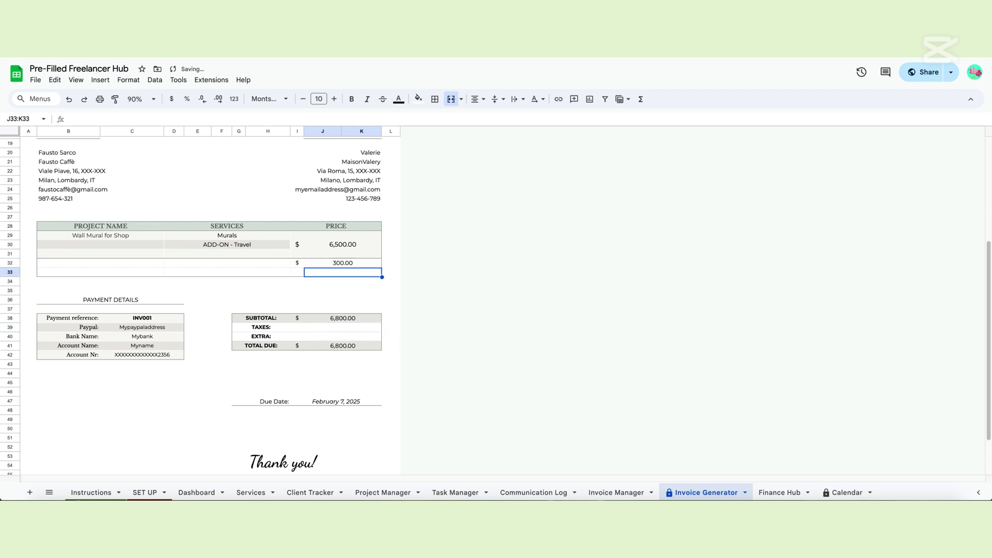
Clear the 300.00 price, dismiss the Heads up! protected-range warning, and return to the invoice top.
click(329, 265)
key(Delete)
drag(342, 327, 342, 337)
scroll(532, 341, down, 2)
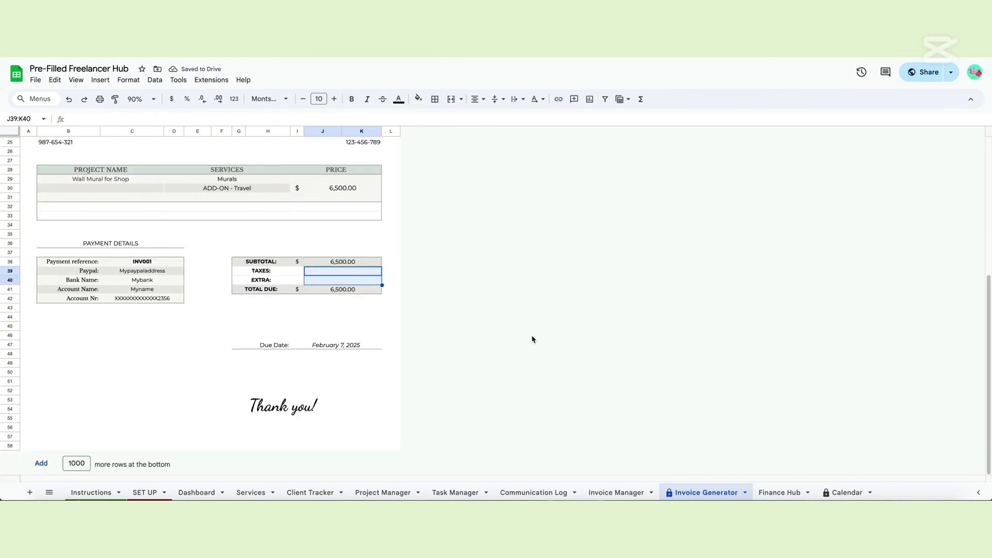
click(147, 393)
click(155, 356)
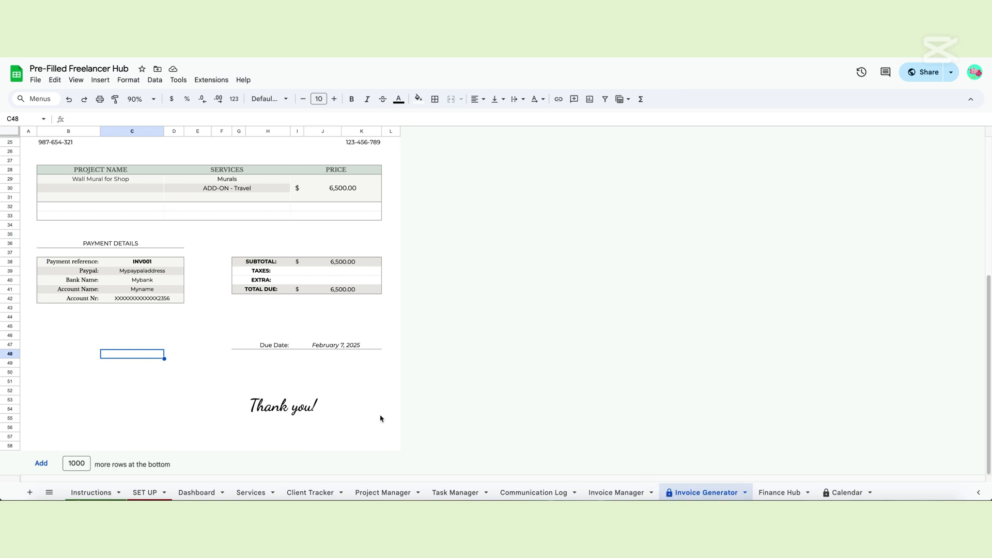
key(Return)
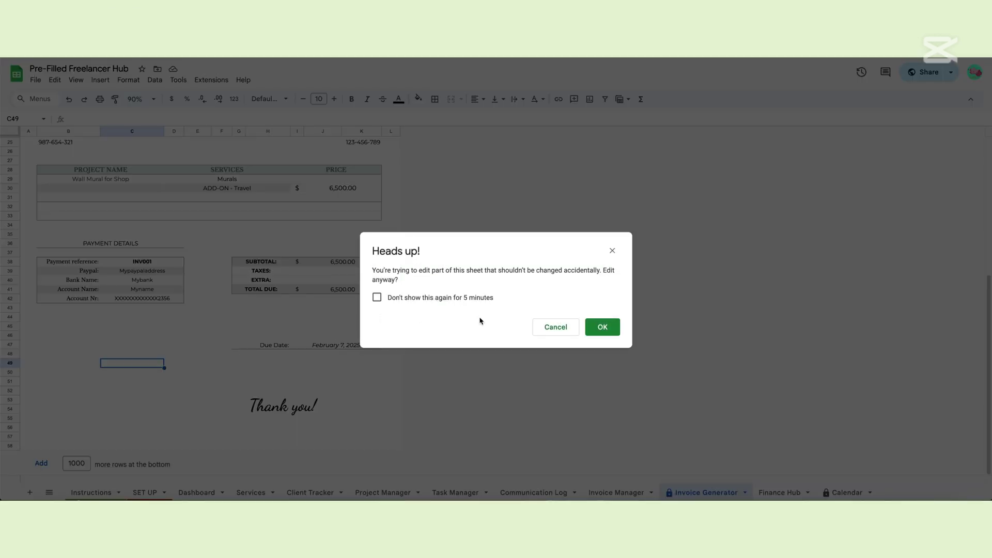
click(612, 250)
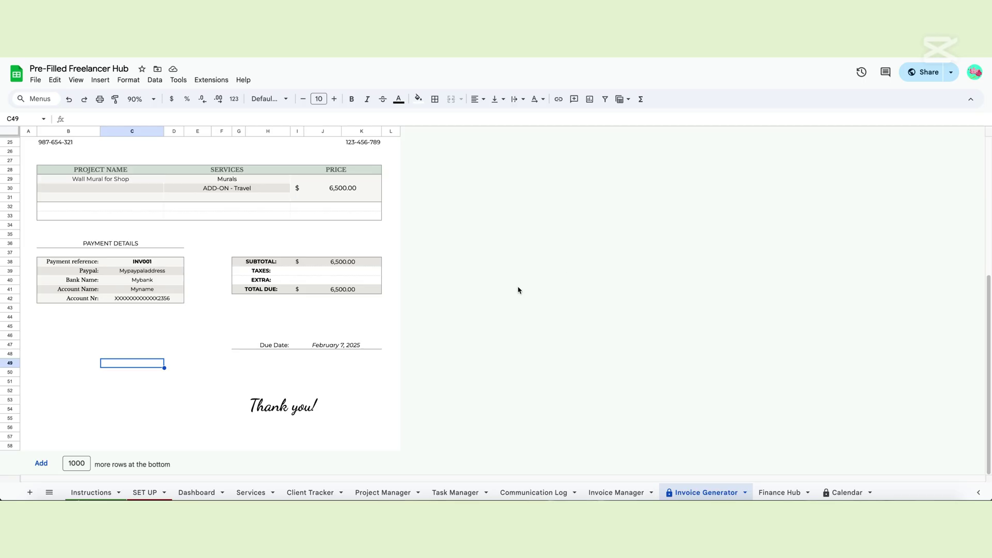
scroll(518, 287, up, 8)
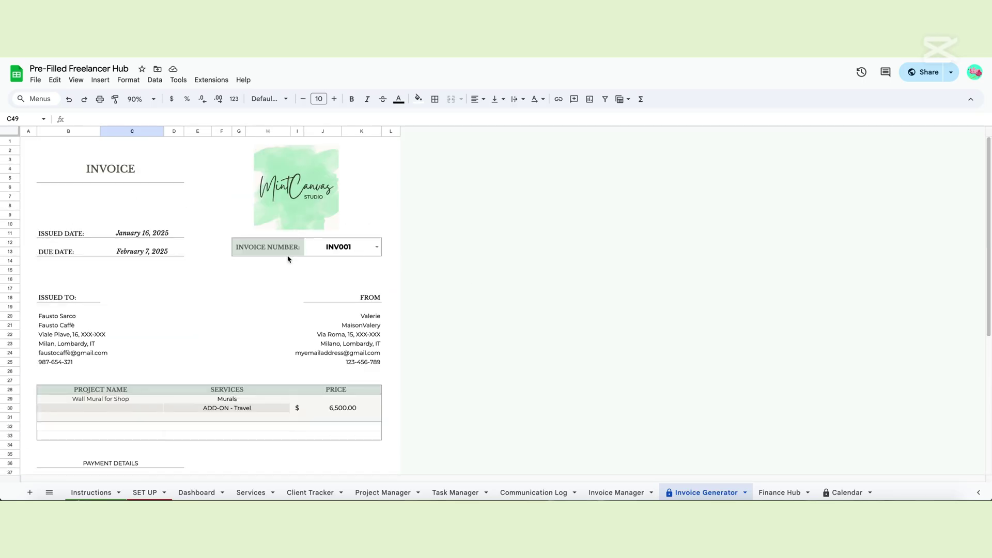
click(100, 80)
mouse_move(146, 221)
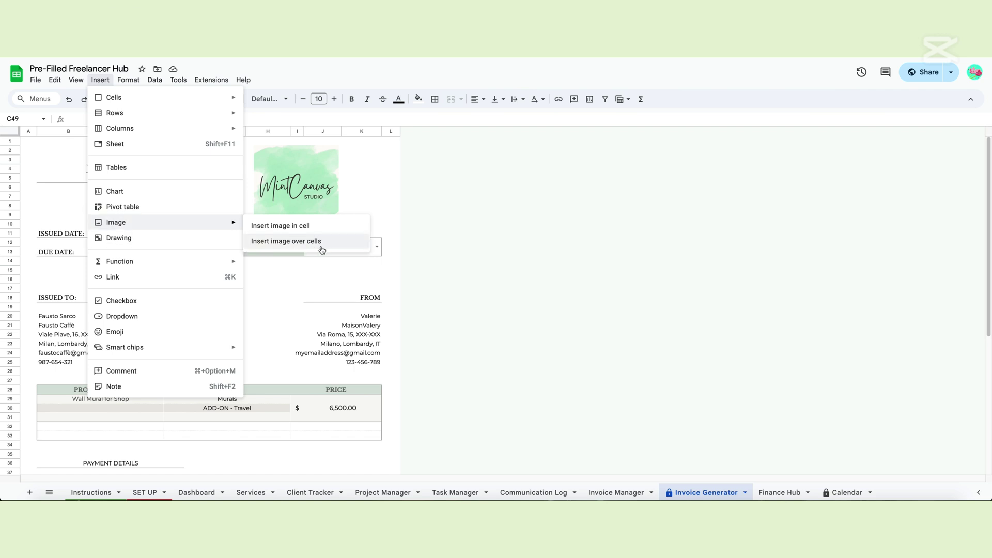
click(303, 185)
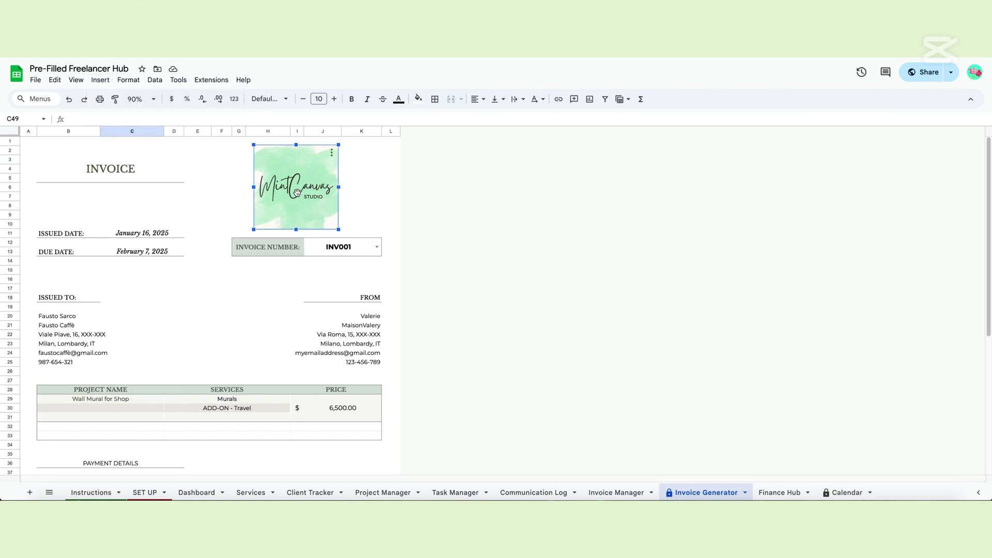
drag(304, 186, 315, 185)
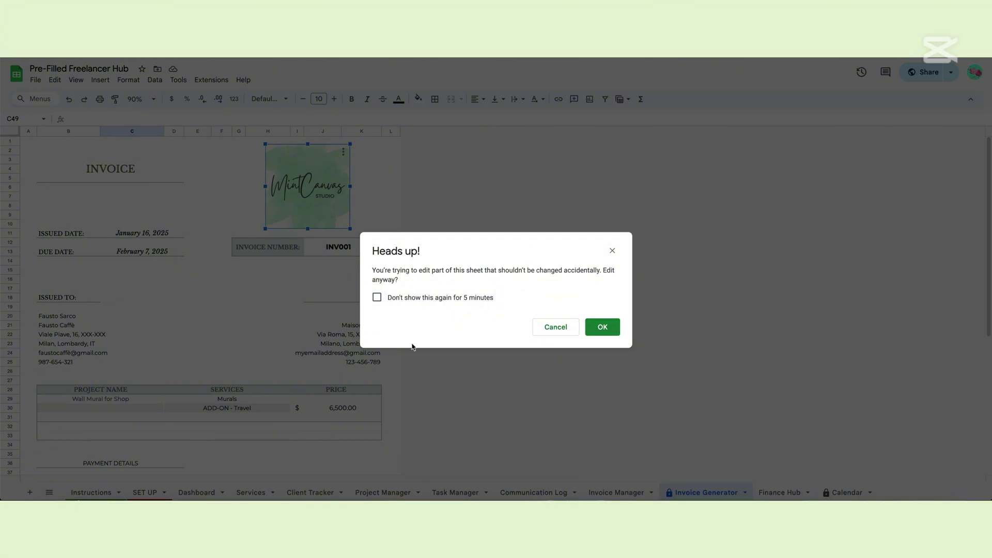
click(599, 333)
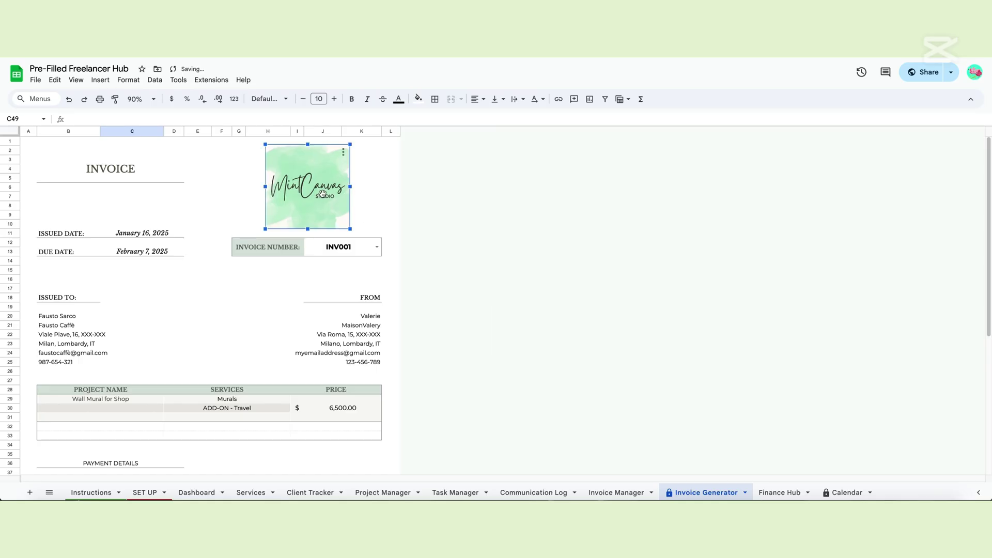
drag(331, 194, 317, 194)
click(588, 326)
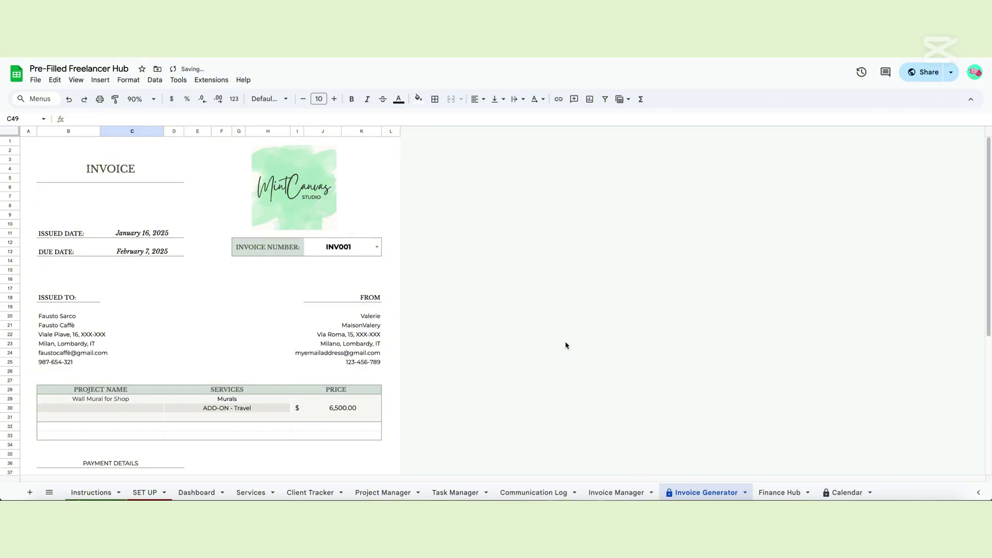
Review the invoice's File > Print preview, cancel it, and switch to the Finance Hub sheet.
click(44, 81)
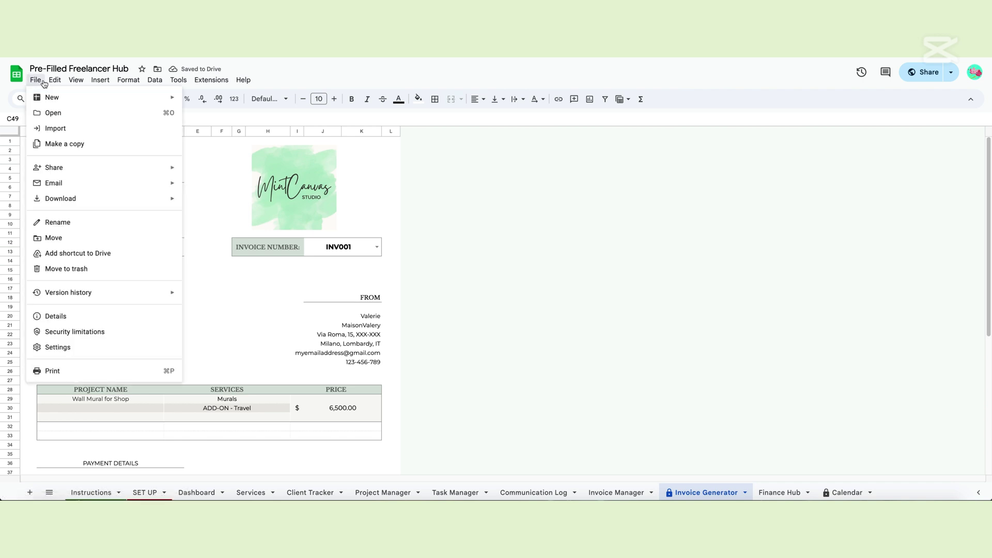
click(89, 371)
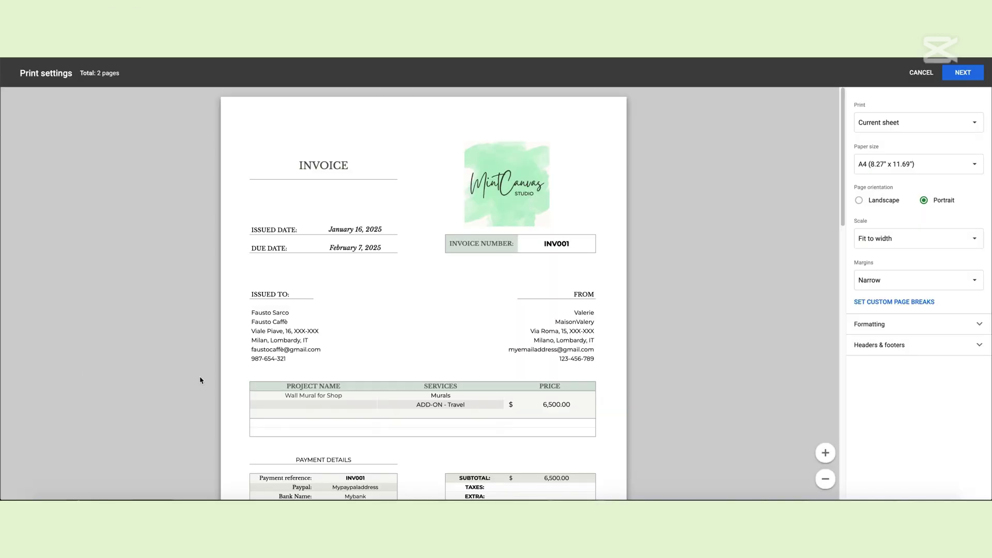
scroll(673, 352, down, 2)
scroll(674, 353, down, 2)
scroll(674, 353, up, 4)
click(921, 75)
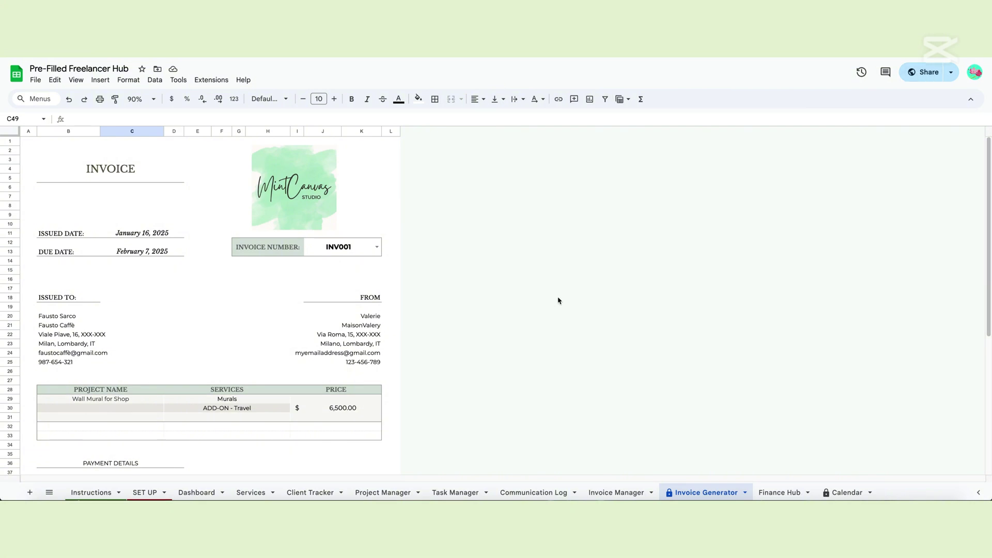
click(786, 495)
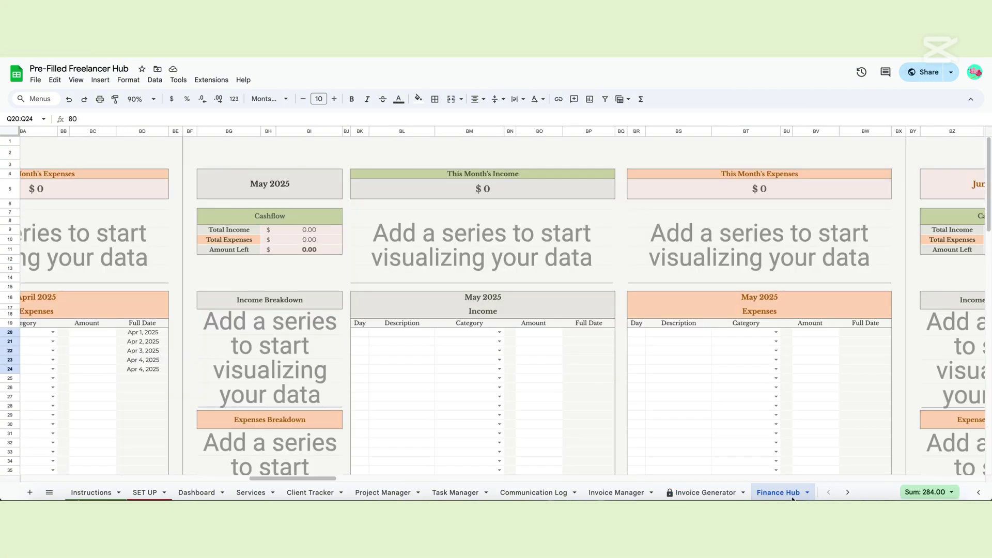
Set the B5 starting month date to January 14, 2025, after first trying February 18.
drag(292, 478, 8, 478)
click(124, 192)
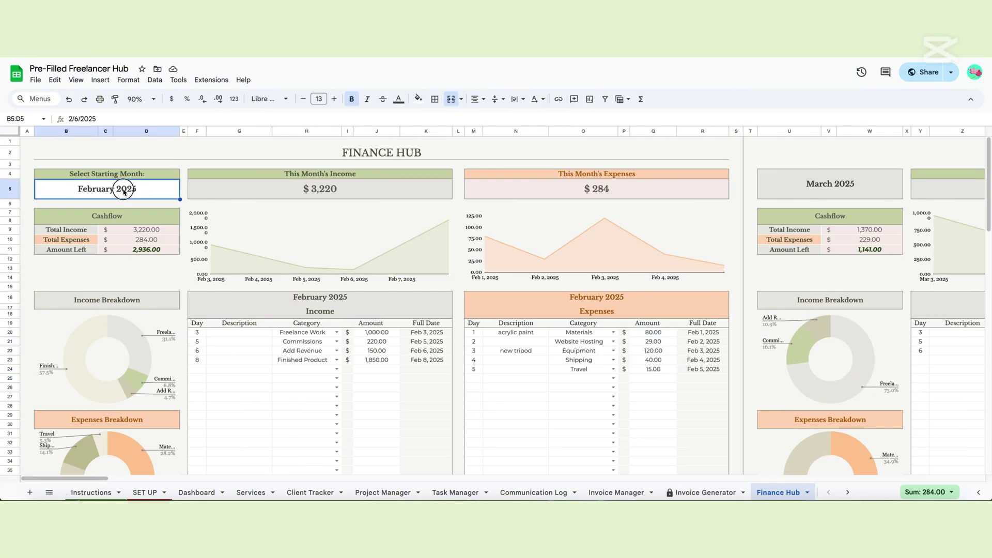
double_click(124, 192)
click(92, 279)
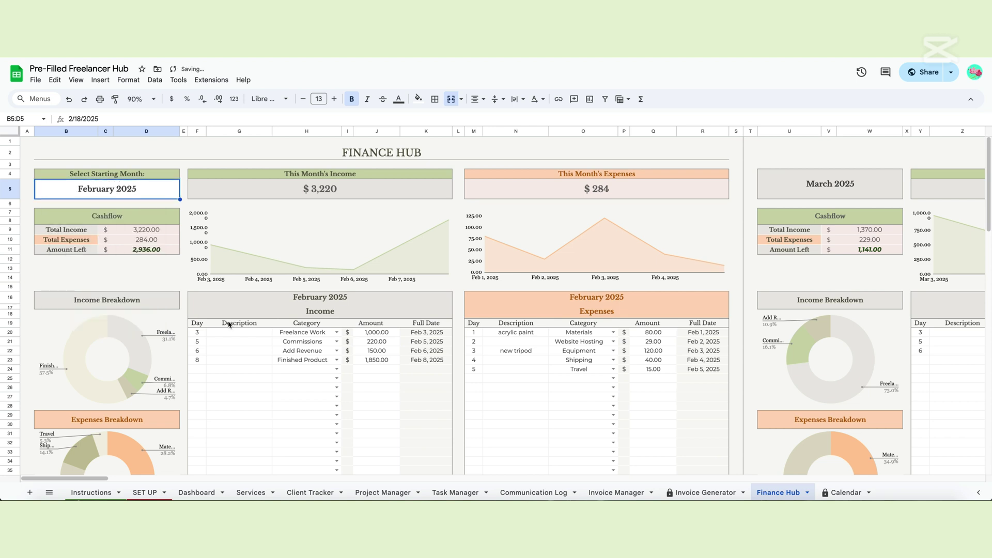
double_click(147, 193)
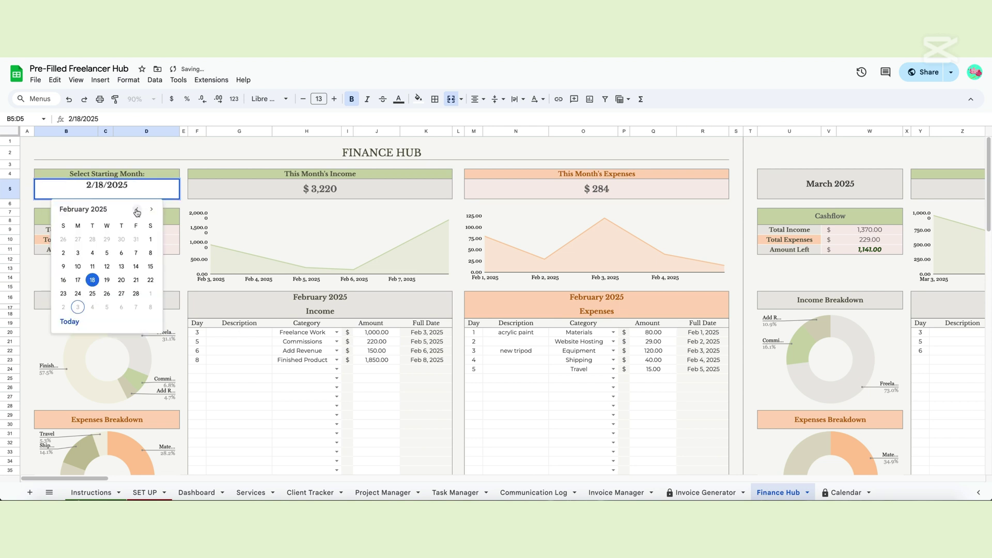
click(137, 209)
click(98, 273)
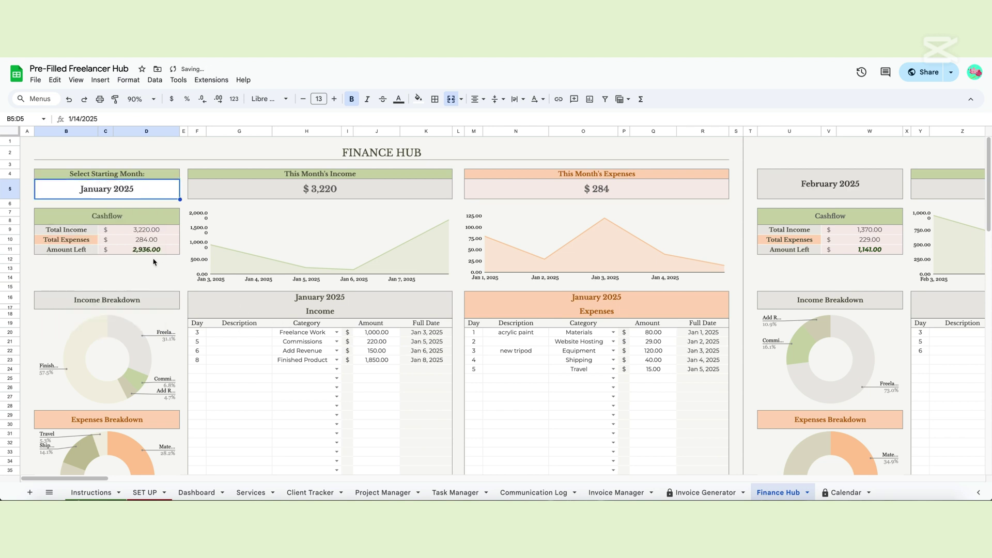
scroll(153, 262, down, 1)
Review the income Day, Description, Category and amount columns, checking the amount sum.
click(785, 163)
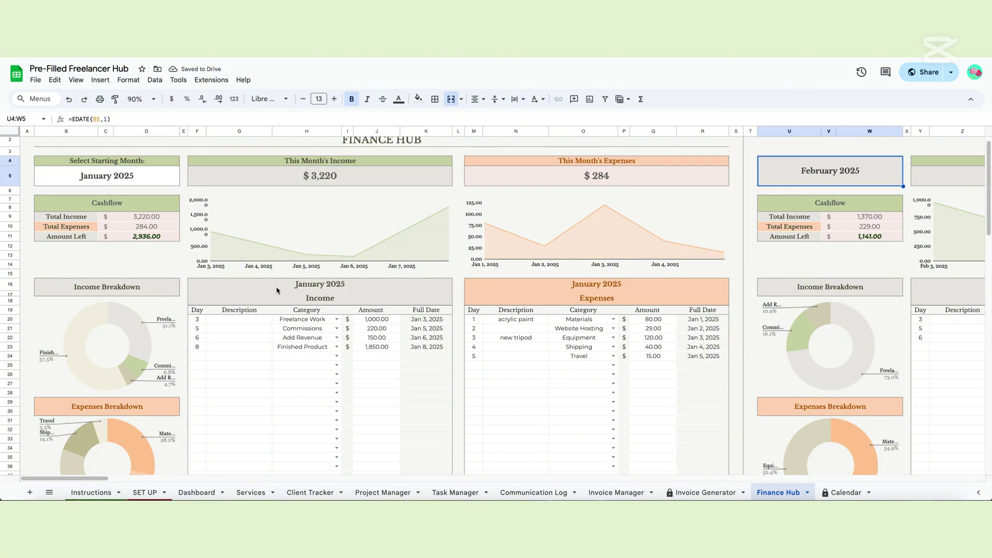
drag(198, 319, 199, 368)
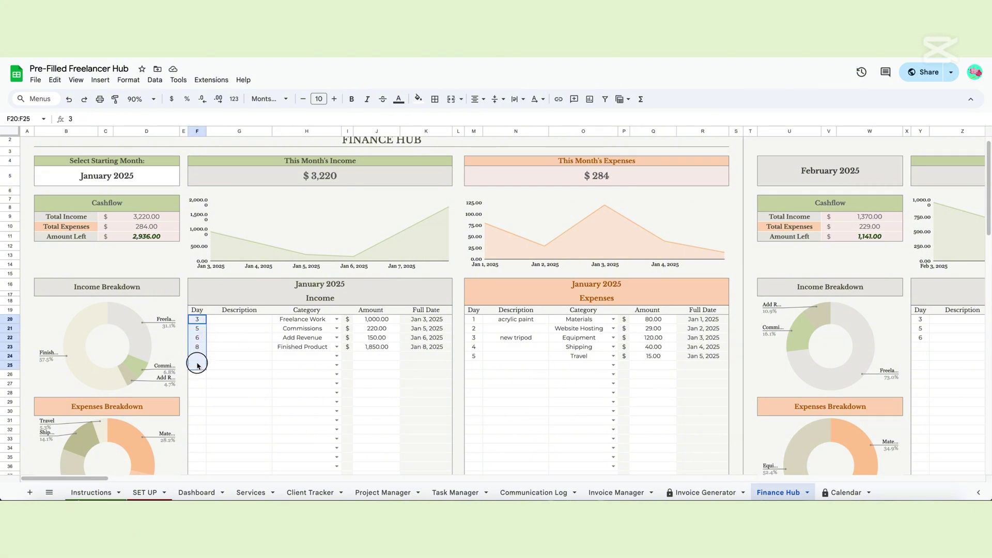
drag(263, 321, 260, 372)
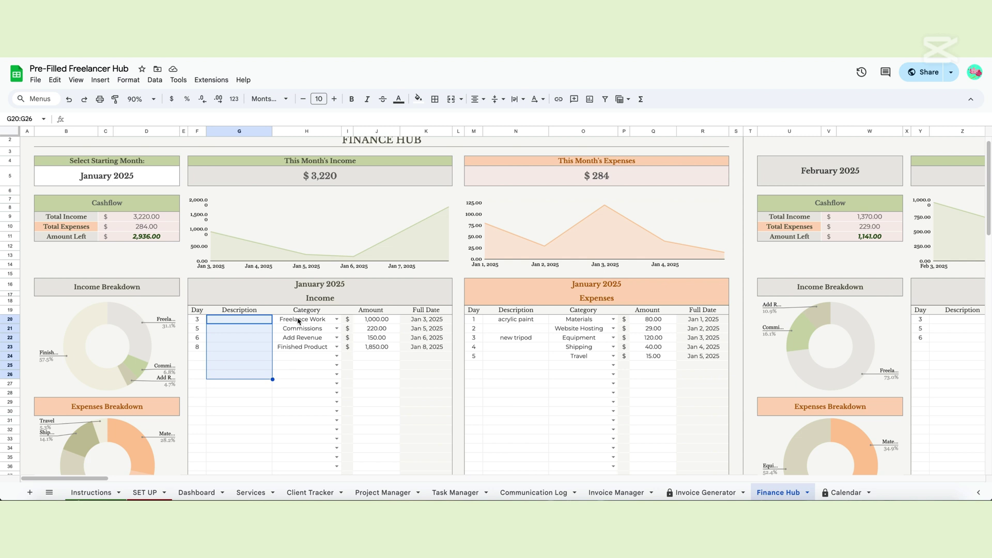
drag(301, 319, 295, 343)
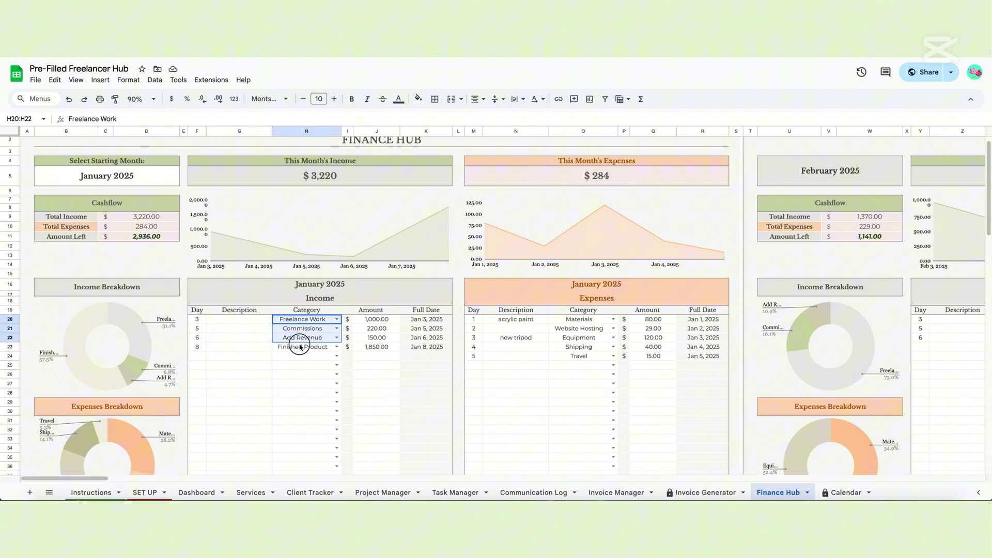
click(337, 346)
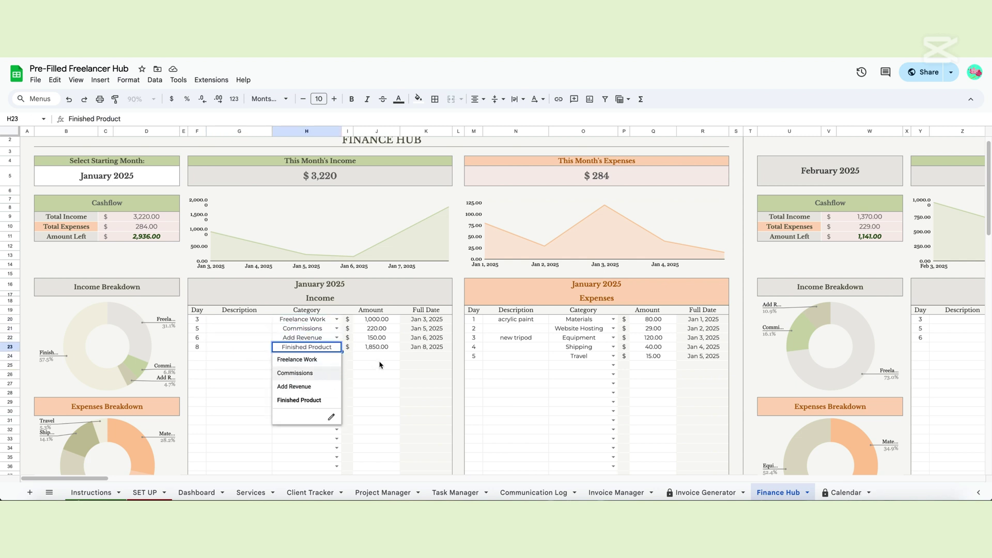
drag(376, 320, 376, 361)
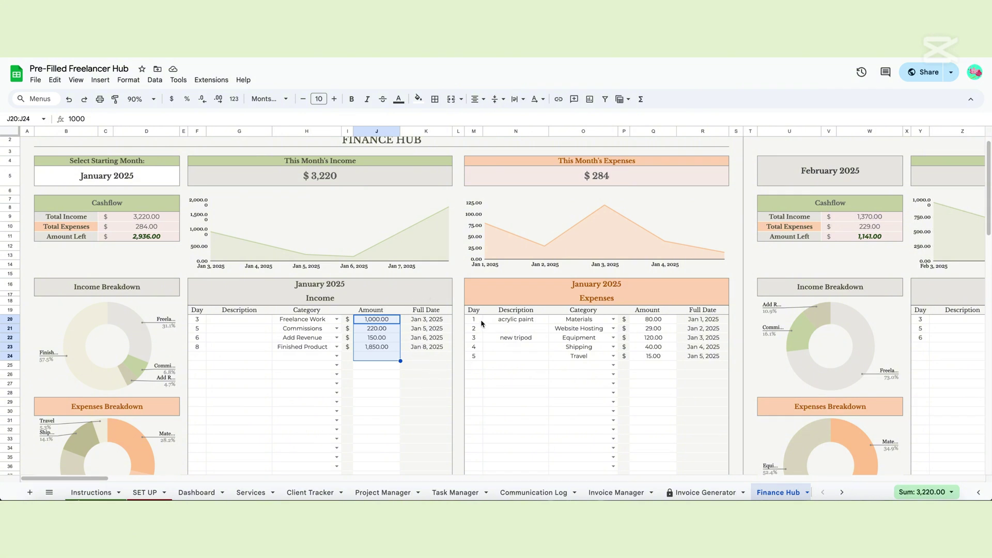
Review the expense columns and change the acrylic paint category to Equipment.
drag(474, 319, 474, 359)
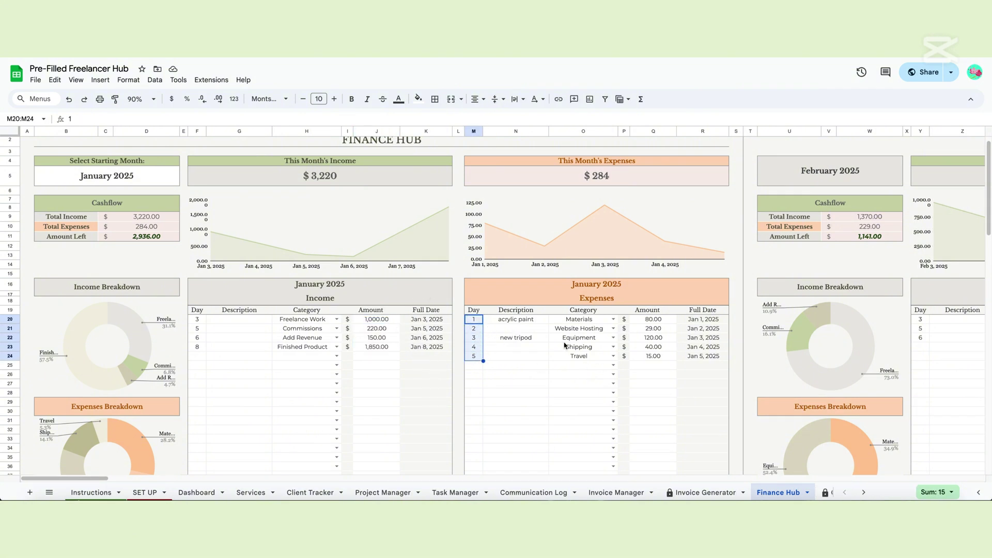
drag(531, 321, 527, 356)
drag(594, 321, 593, 361)
click(612, 319)
click(589, 360)
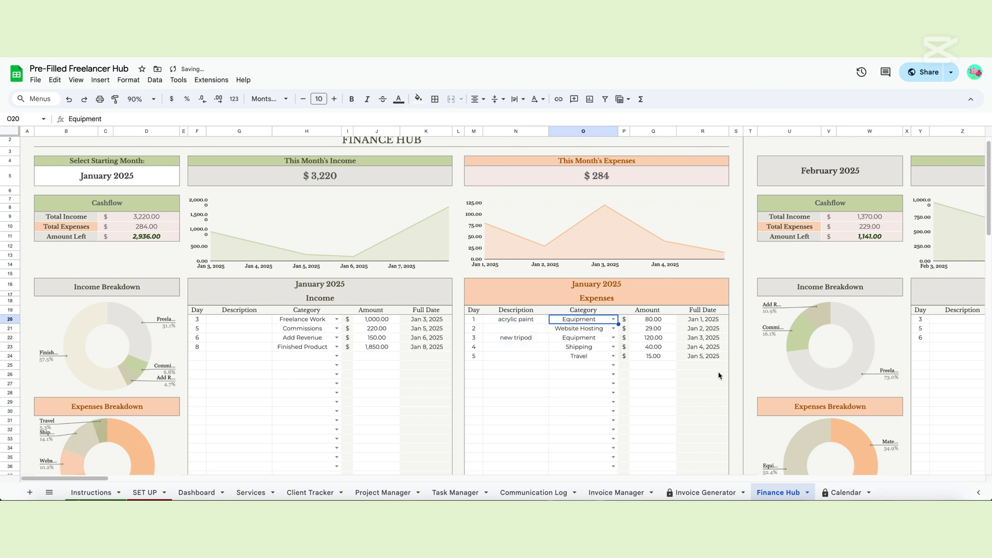
scroll(635, 331, down, 1)
drag(651, 289, 653, 334)
scroll(646, 361, up, 2)
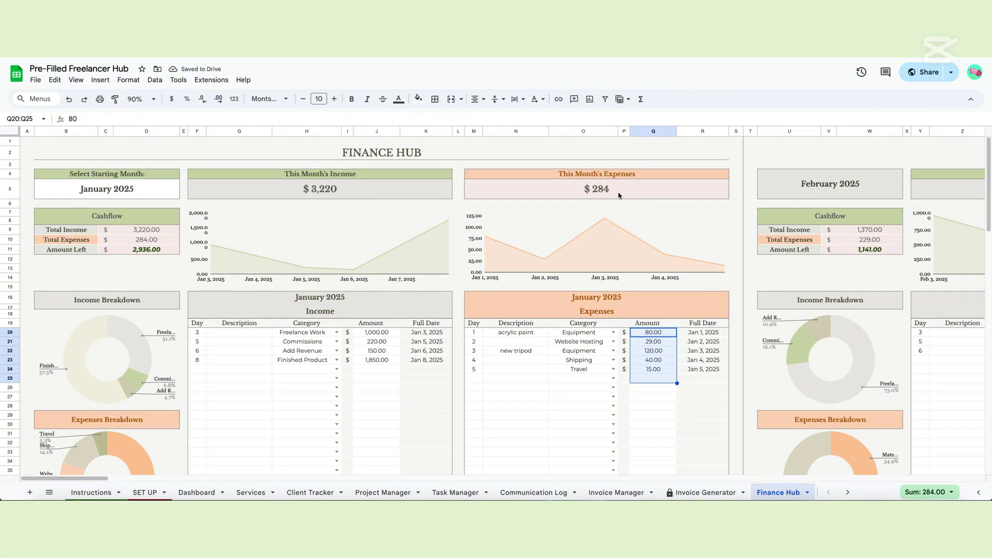
scroll(310, 284, down, 5)
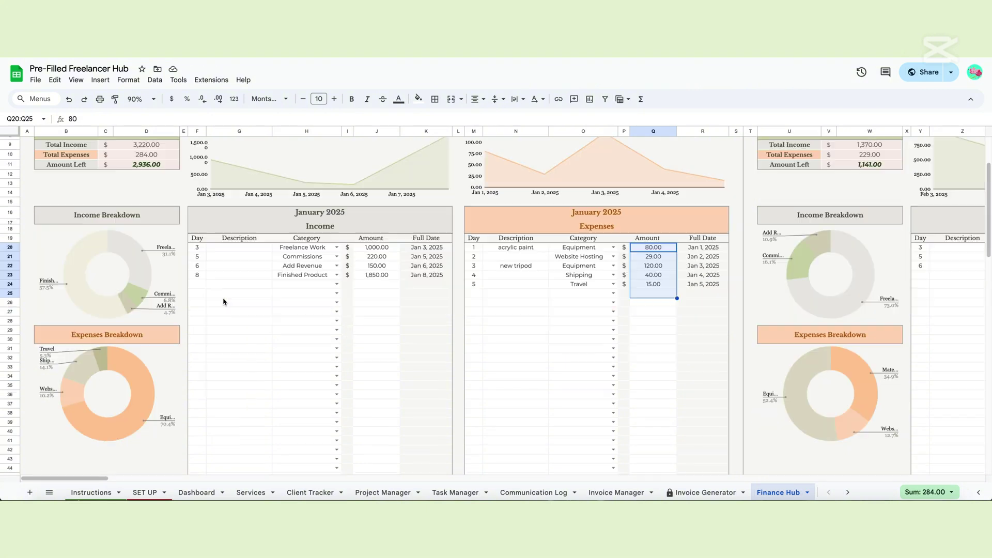
scroll(253, 271, up, 1)
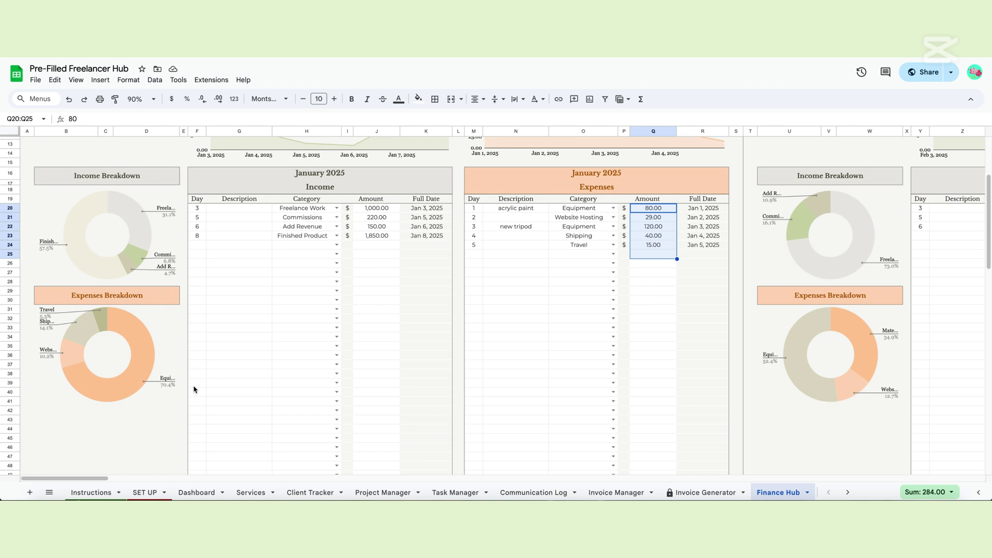
scroll(233, 368, up, 5)
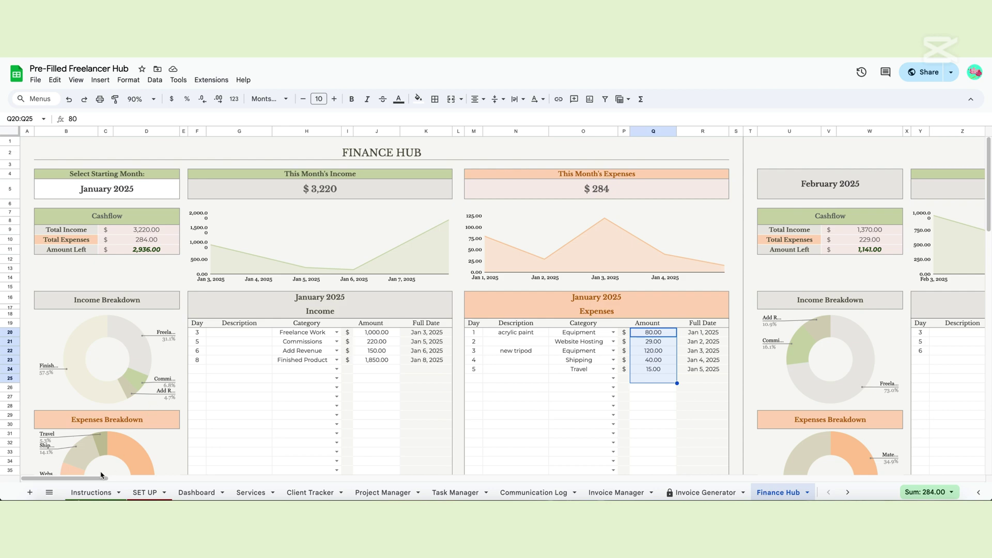
drag(102, 475, 365, 478)
Follow the Dashboard's February 2025 quick link to 'Finance Hub'!U4:W5, then open the Task Calendar.
click(191, 494)
drag(709, 389, 709, 444)
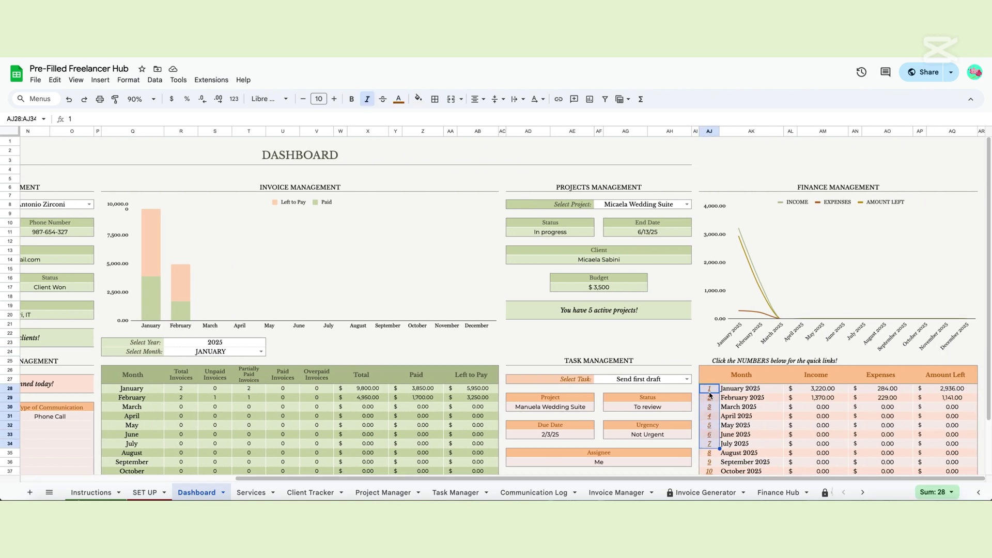
click(710, 397)
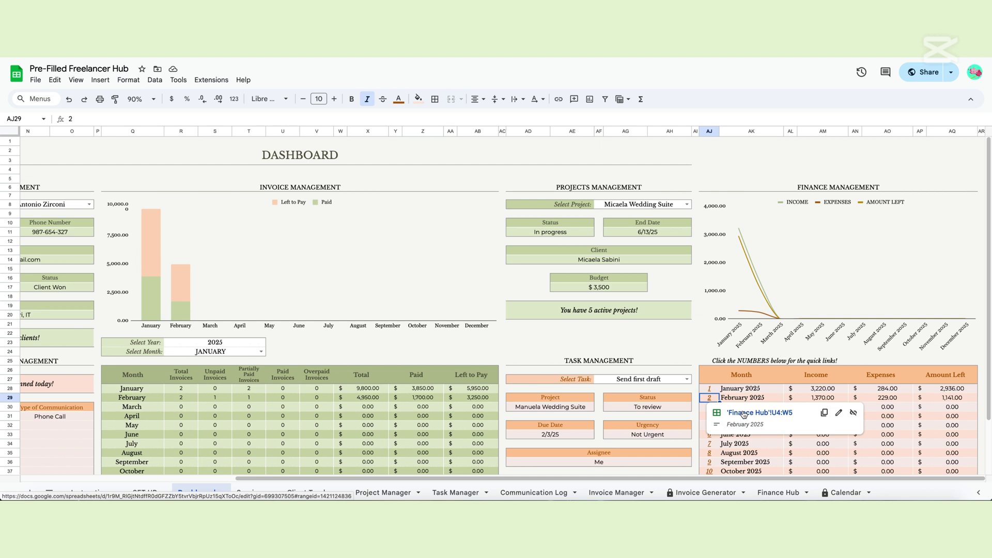
click(744, 413)
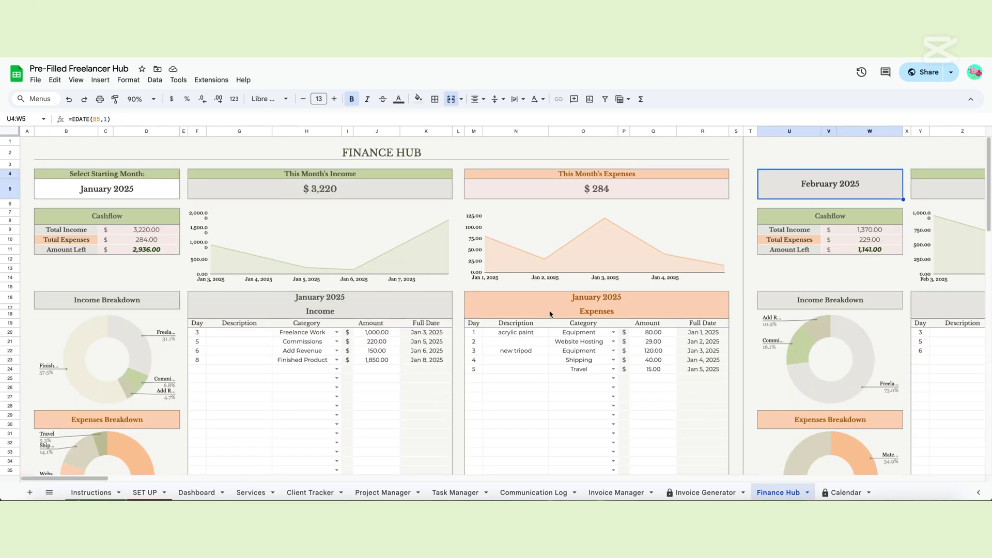
click(847, 492)
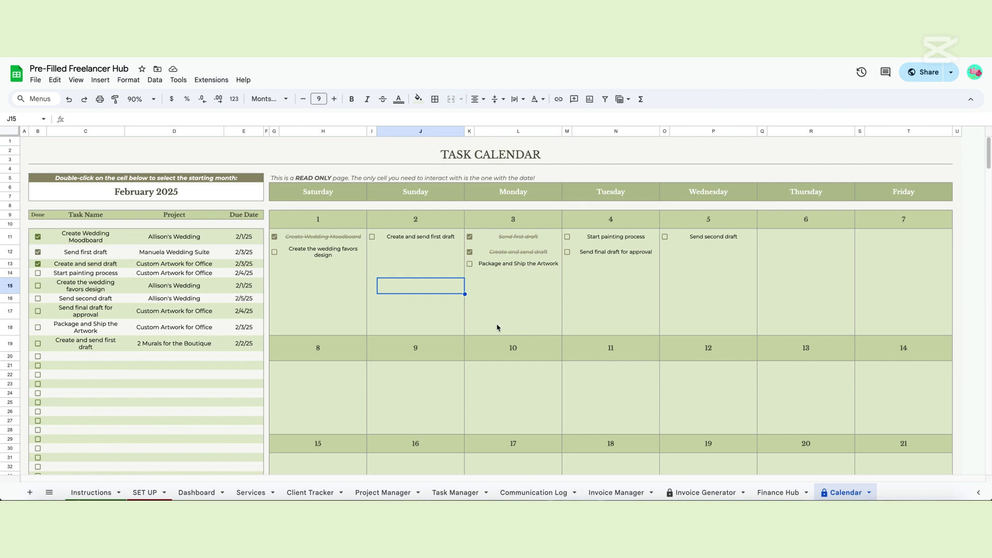
Change the Task Calendar start date to January 2, then back to February 11, 2025.
scroll(504, 328, down, 1)
scroll(519, 325, up, 1)
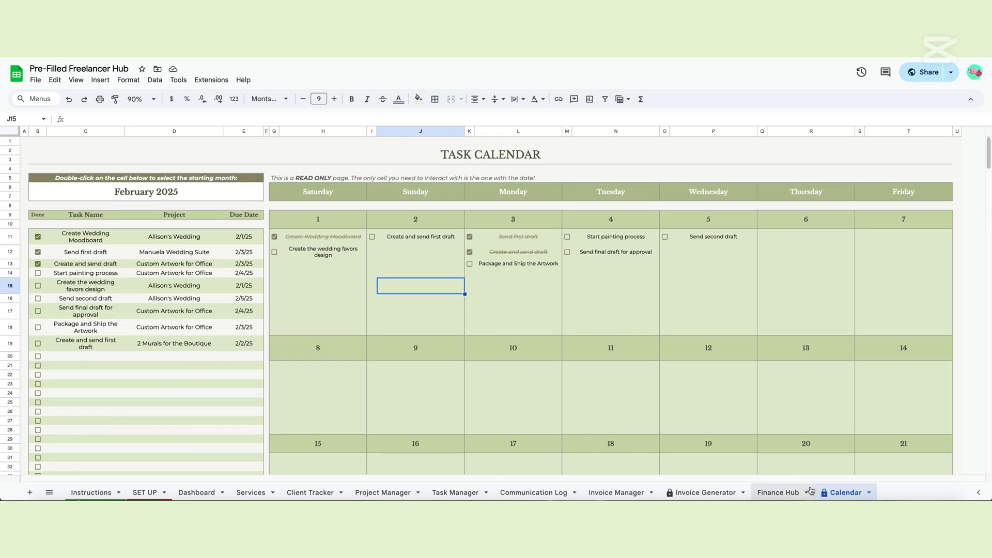
click(187, 201)
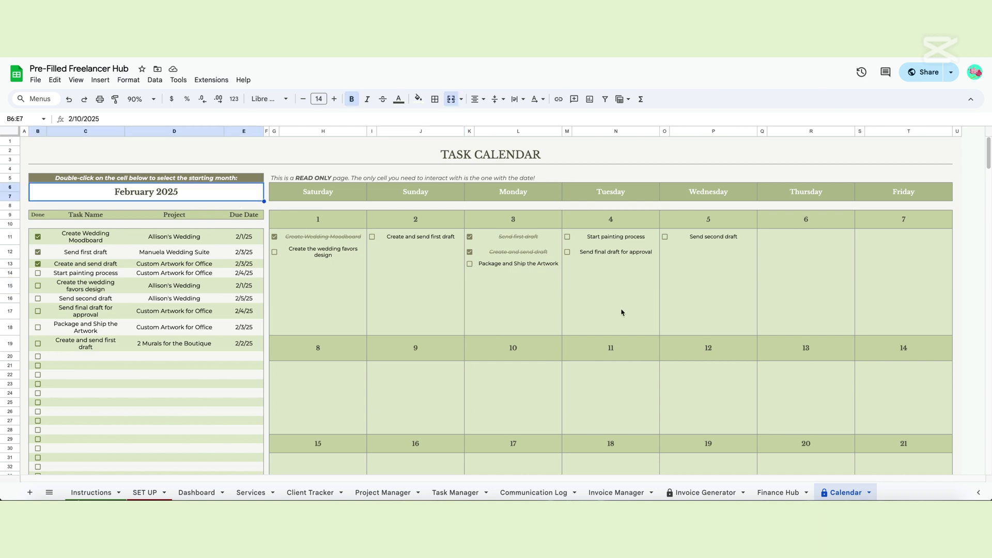
double_click(187, 193)
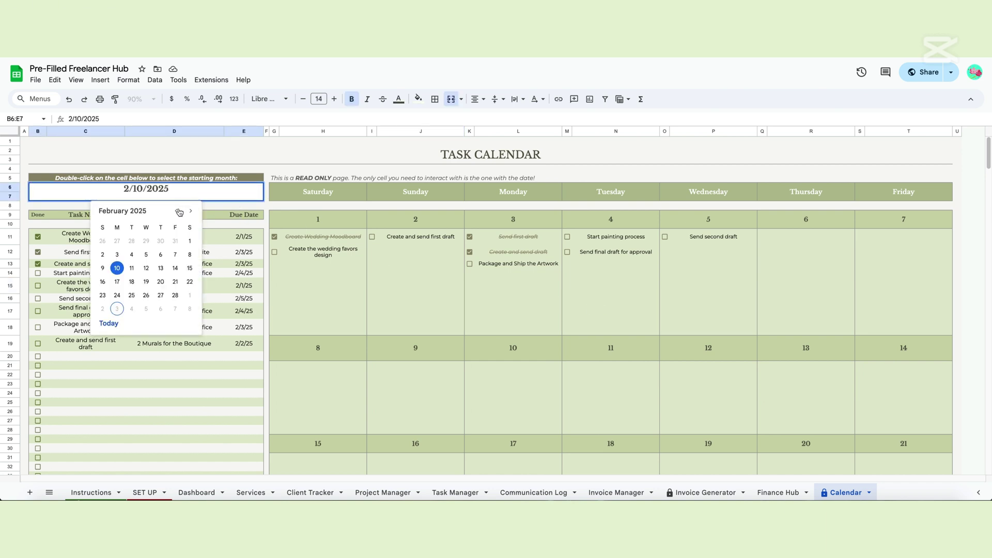
click(176, 211)
click(156, 243)
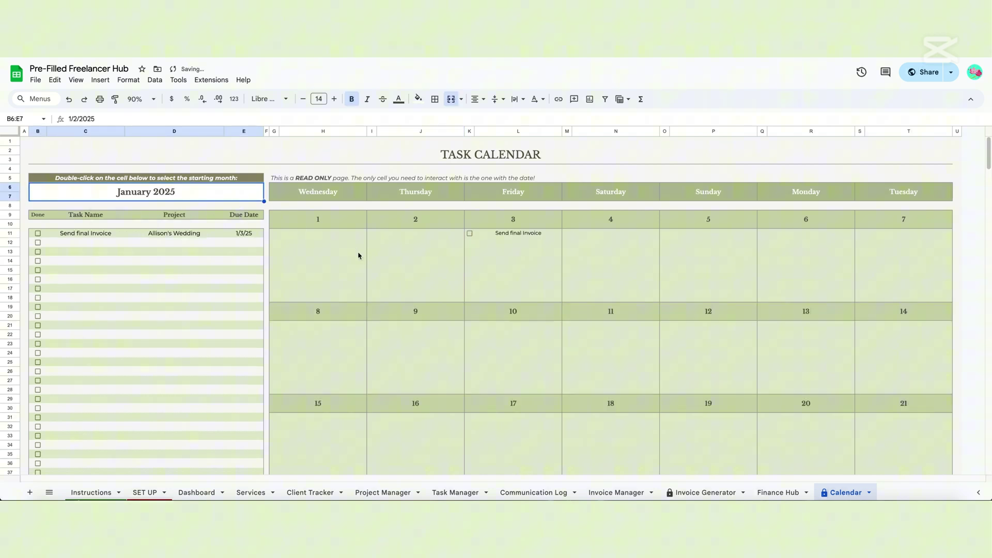
double_click(188, 196)
click(191, 211)
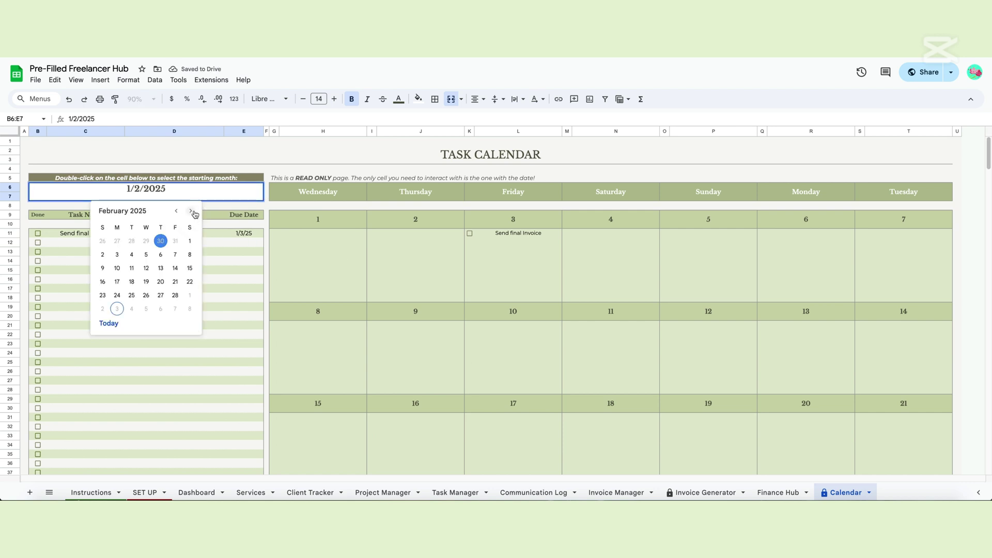
click(131, 268)
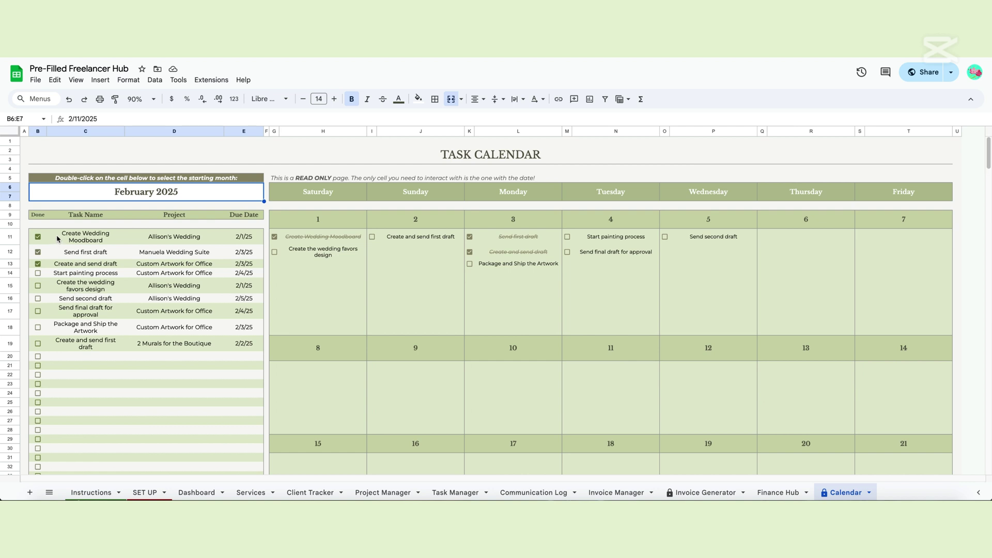
Select the task names and their linked projects and the Start painting process done box.
drag(58, 239, 77, 344)
drag(150, 232, 212, 345)
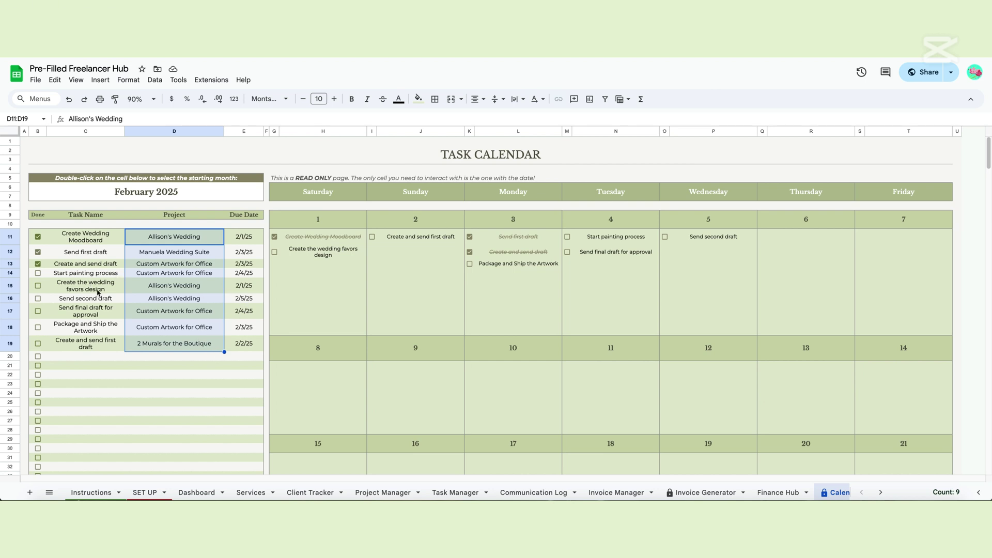
click(275, 253)
click(38, 275)
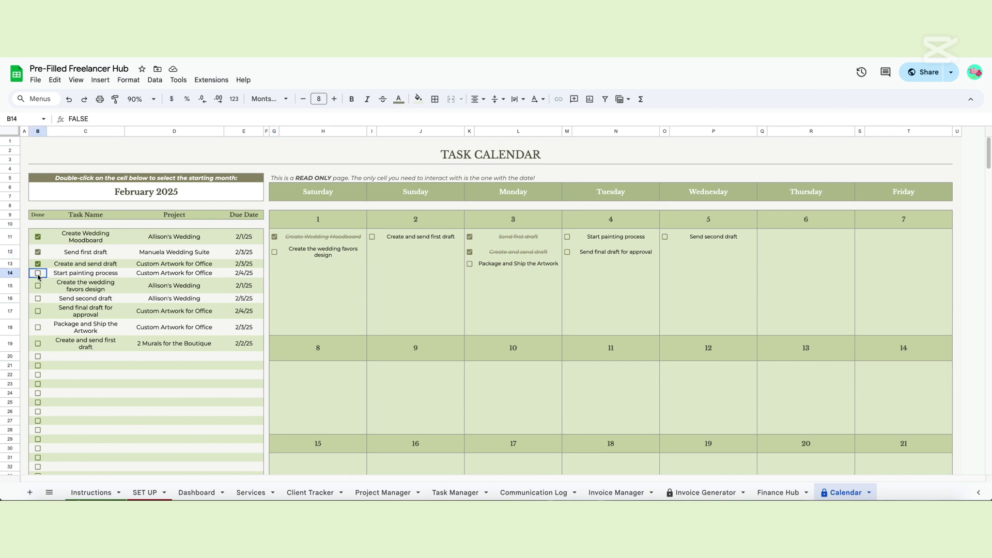
click(413, 276)
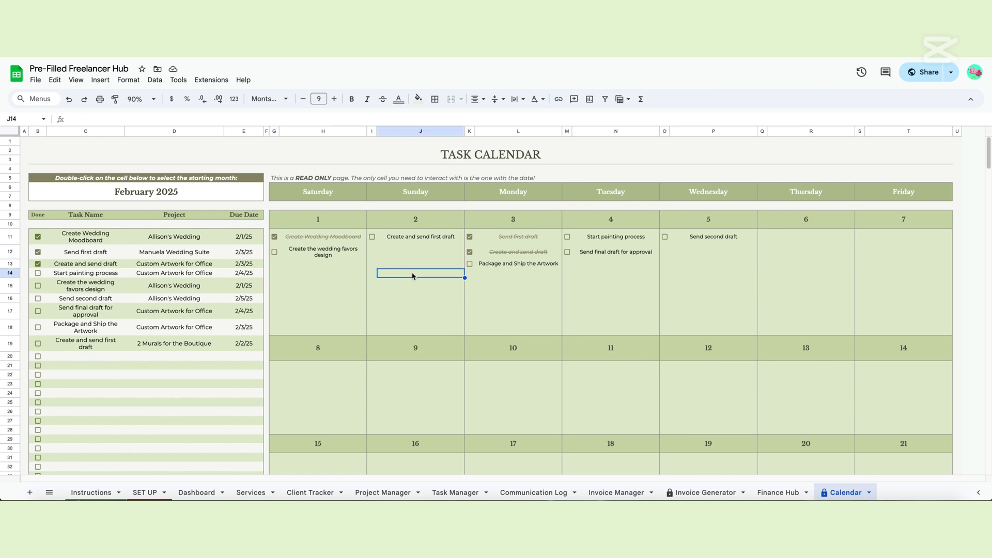
Cancel the protected-calendar edit warning and switch to the Dashboard sheet.
double_click(413, 280)
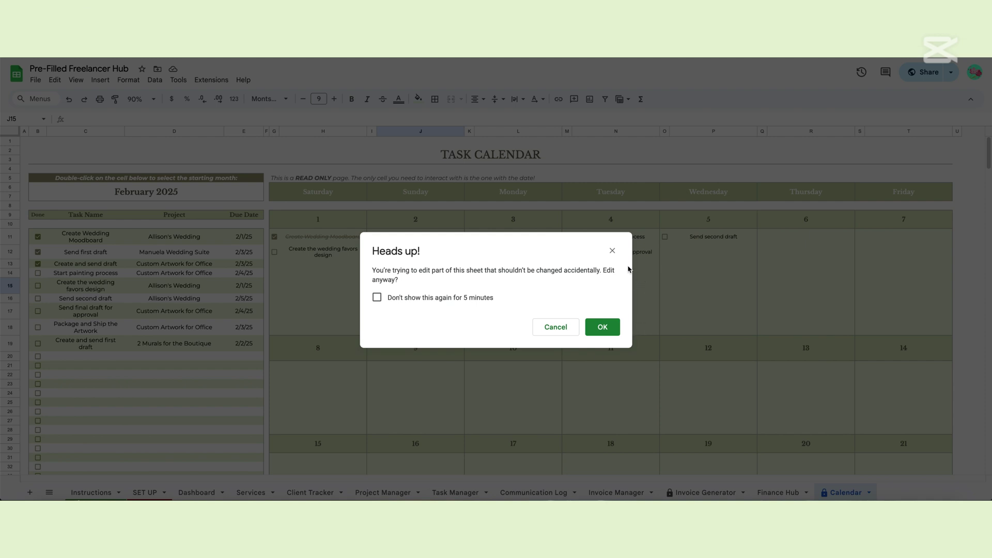
click(566, 328)
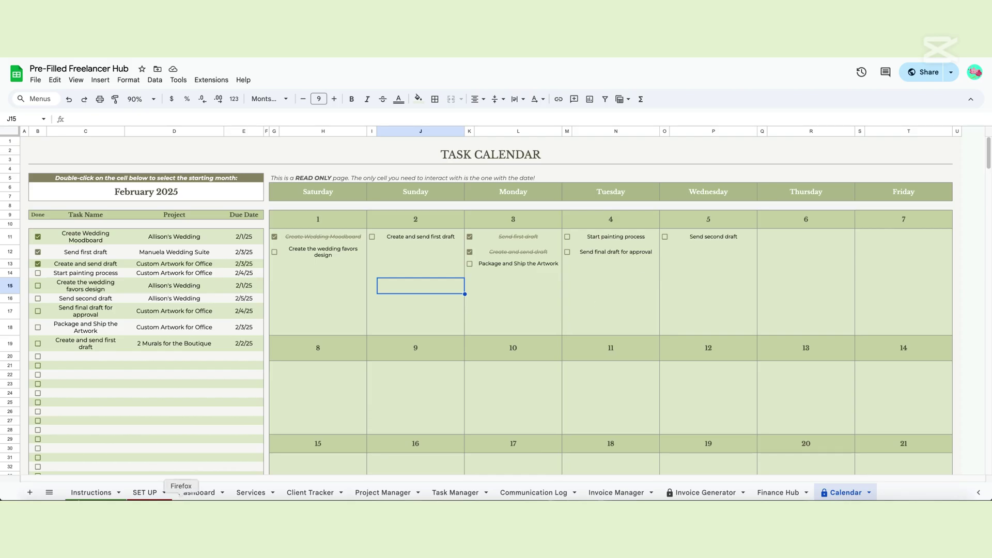
click(188, 494)
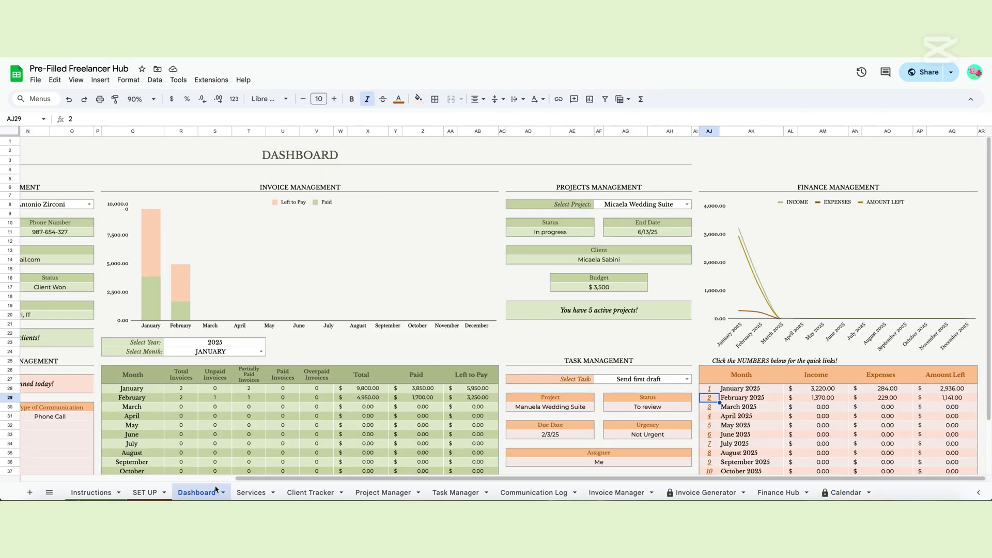
Follow the 'Click HERE' shortcut to the Dashboard!AJ25:AM25 quick-links table, then return top-left.
scroll(217, 310, left, 5)
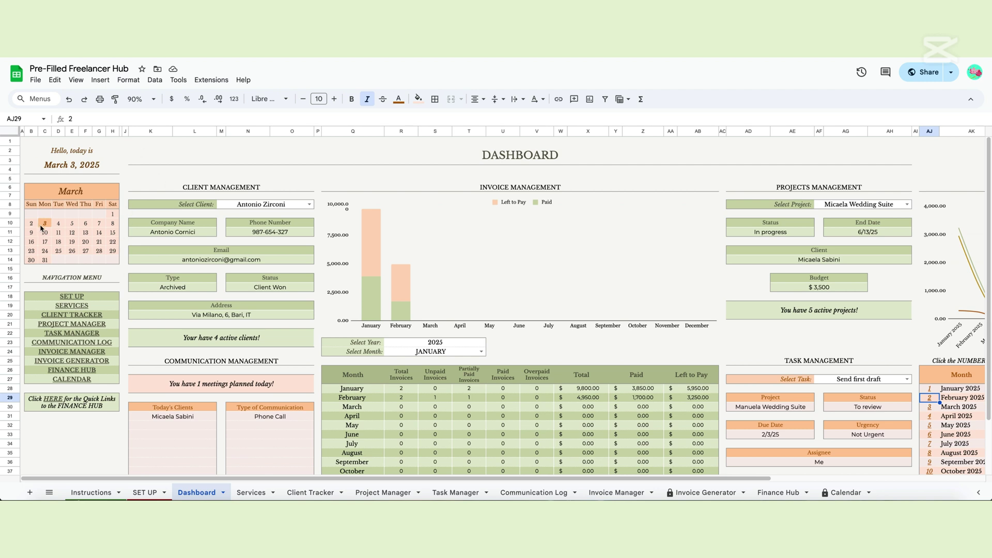
scroll(87, 269, down, 2)
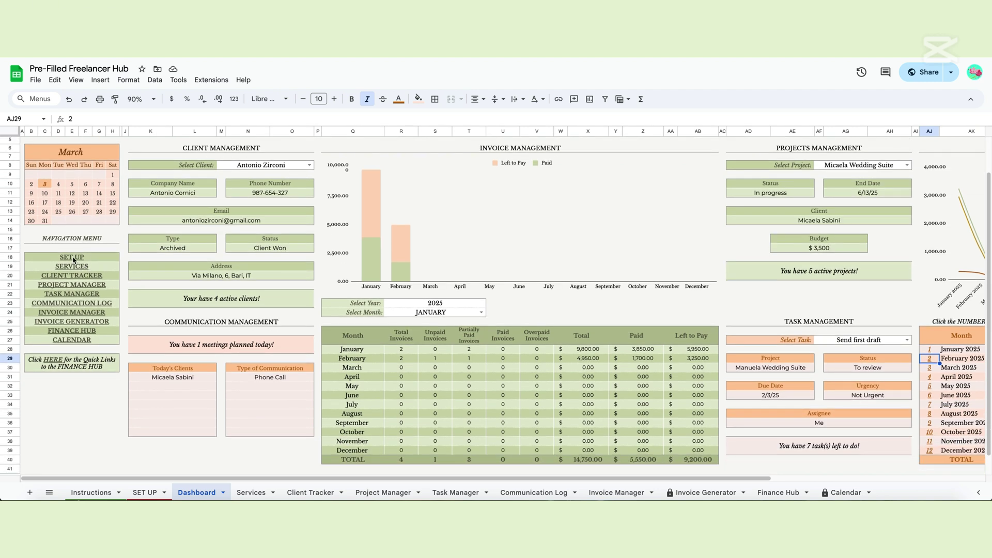
mouse_move(75, 261)
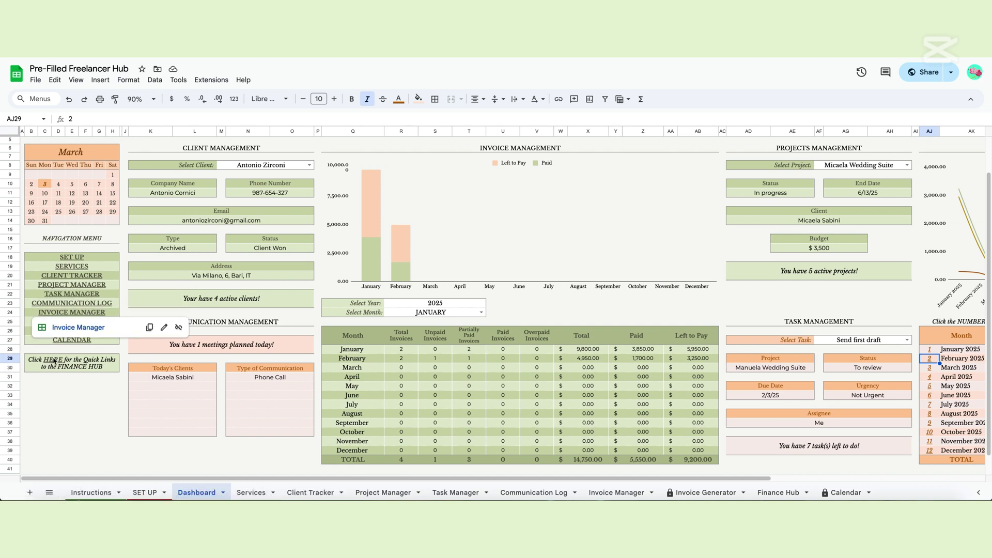
mouse_move(54, 361)
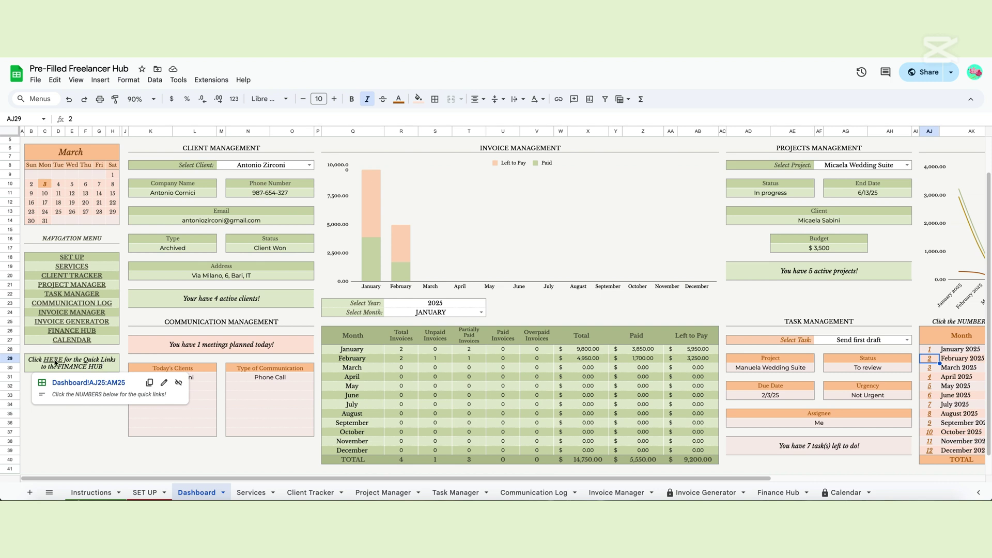
click(78, 383)
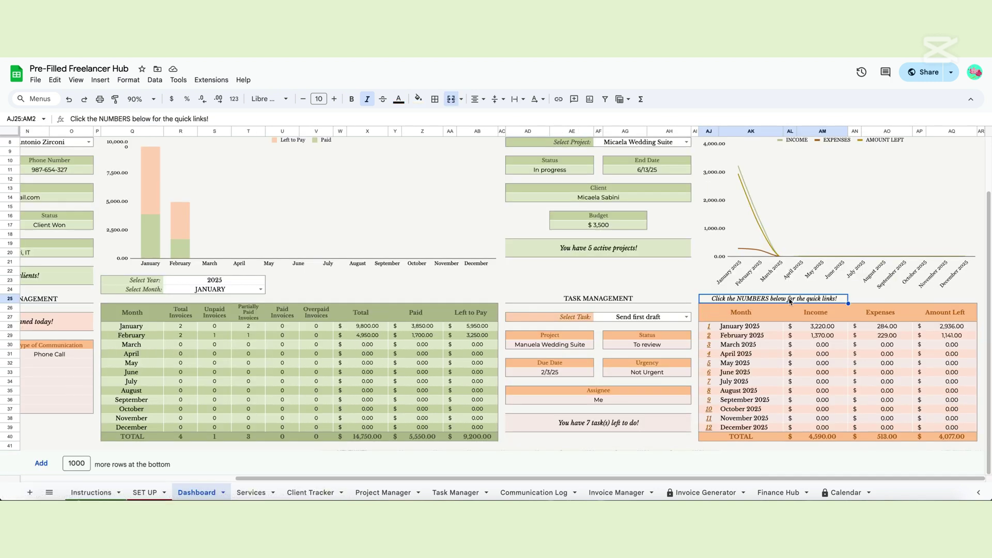
mouse_move(709, 328)
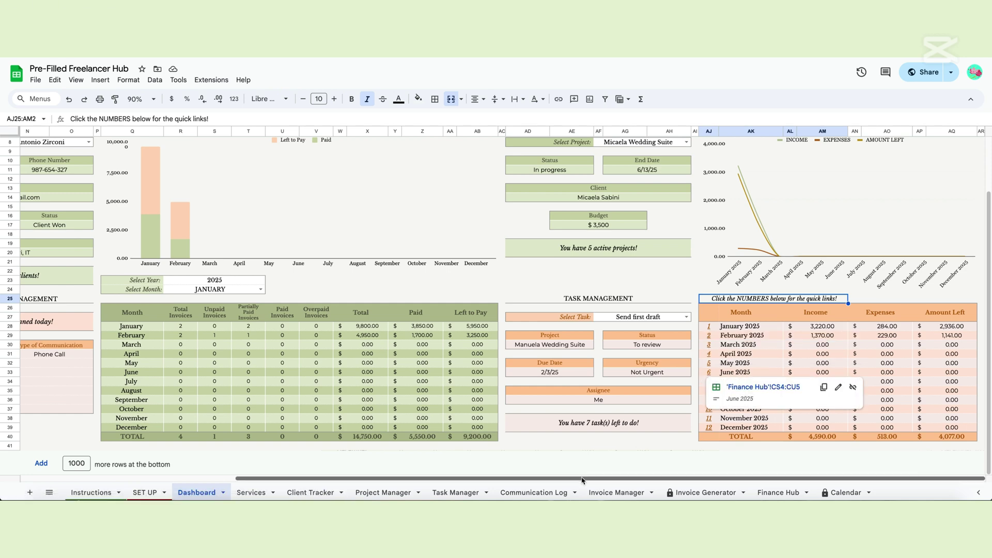
drag(467, 479, 252, 469)
scroll(264, 371, up, 2)
Pick another client in the Dashboard's Select Client dropdown, then pick the original again.
click(309, 204)
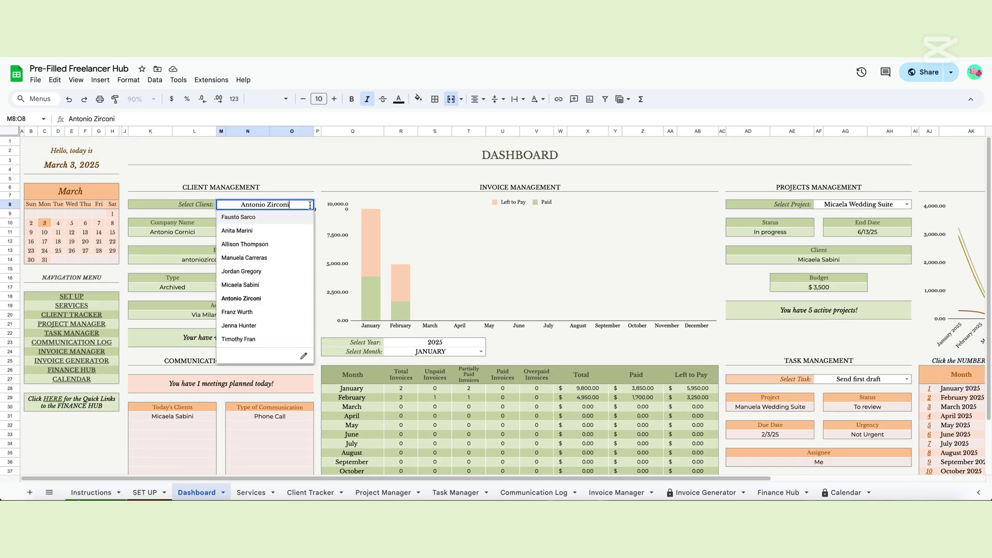
click(287, 290)
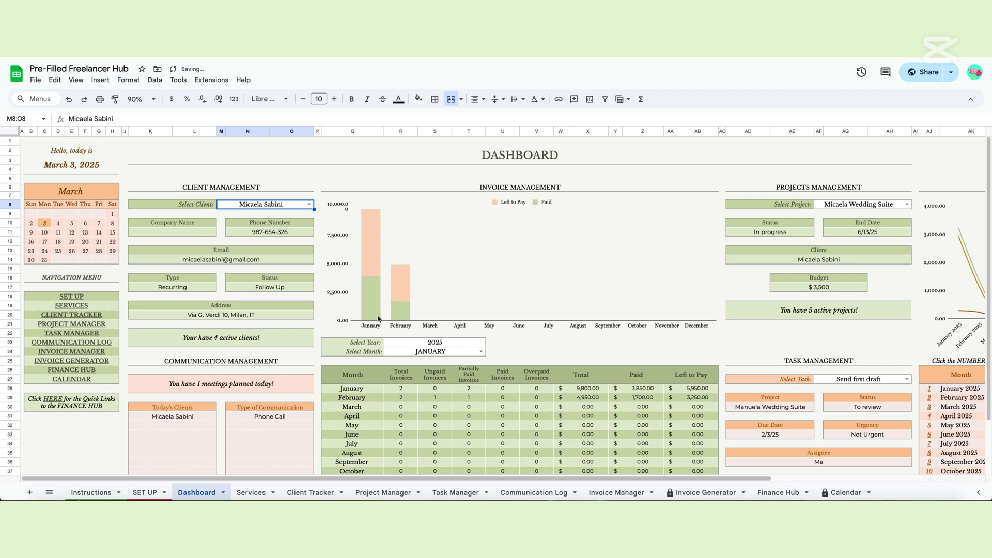
click(309, 204)
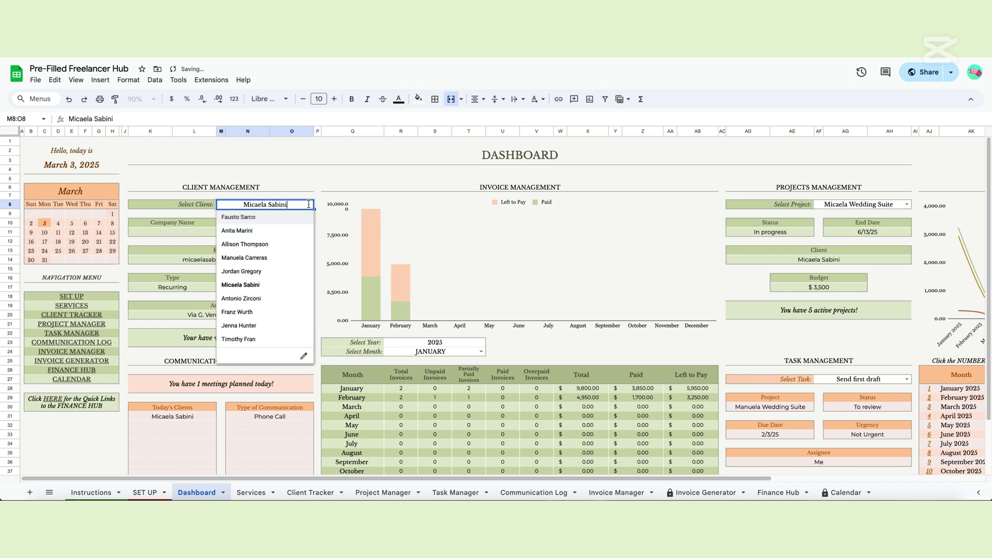
click(281, 300)
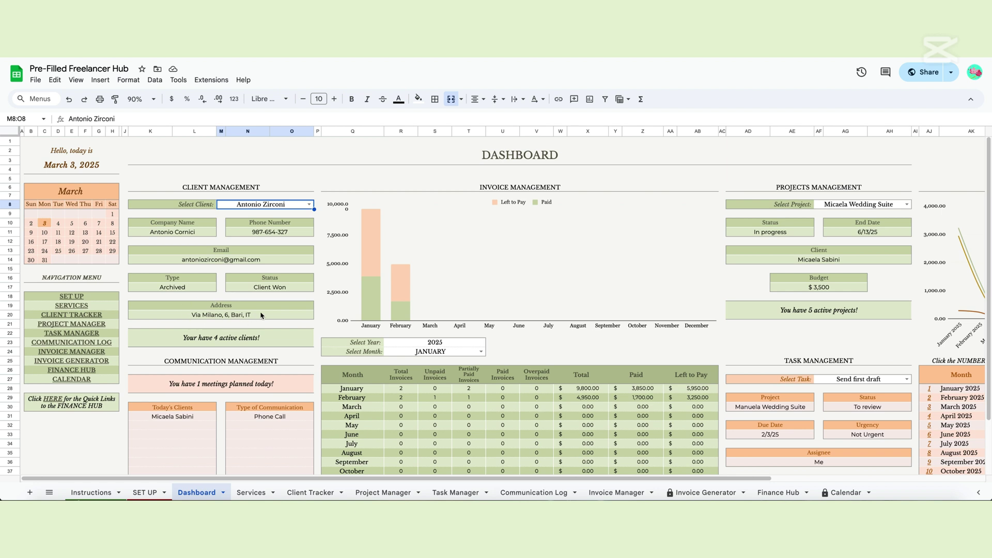
scroll(254, 321, down, 3)
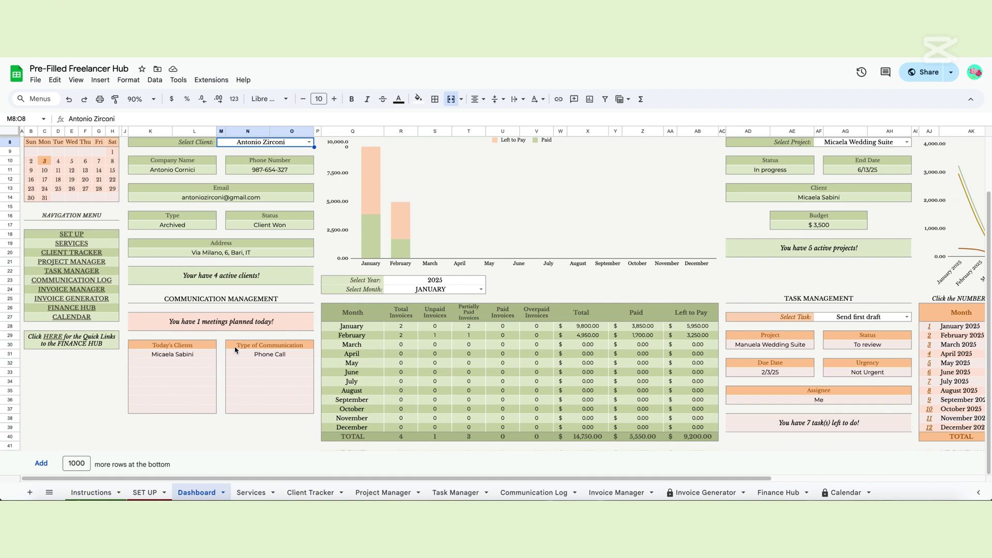
In Invoice Management, try 2026 in the year filter, then revert it to 2025.
scroll(305, 349, up, 3)
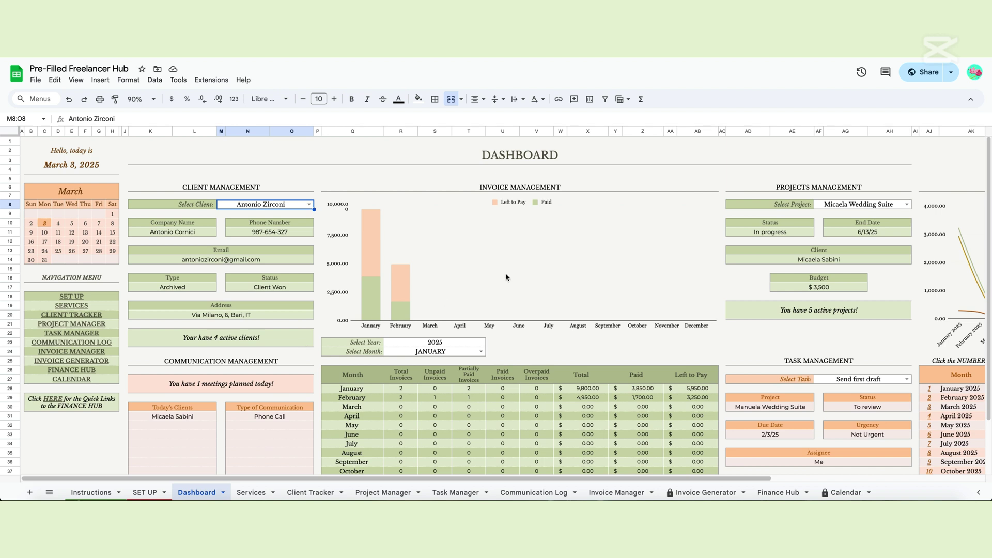
click(535, 189)
scroll(560, 373, down, 2)
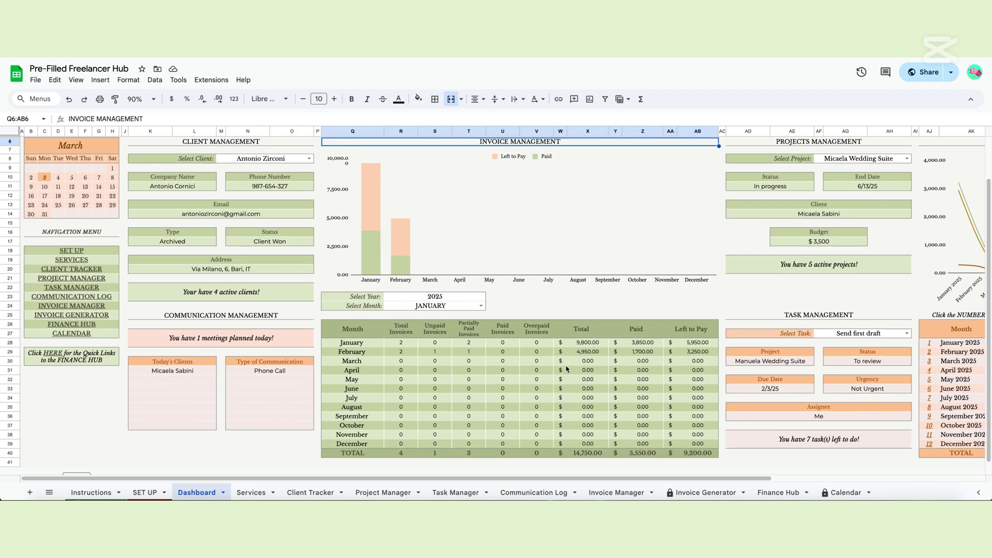
scroll(567, 369, down, 1)
click(440, 281)
key(Delete)
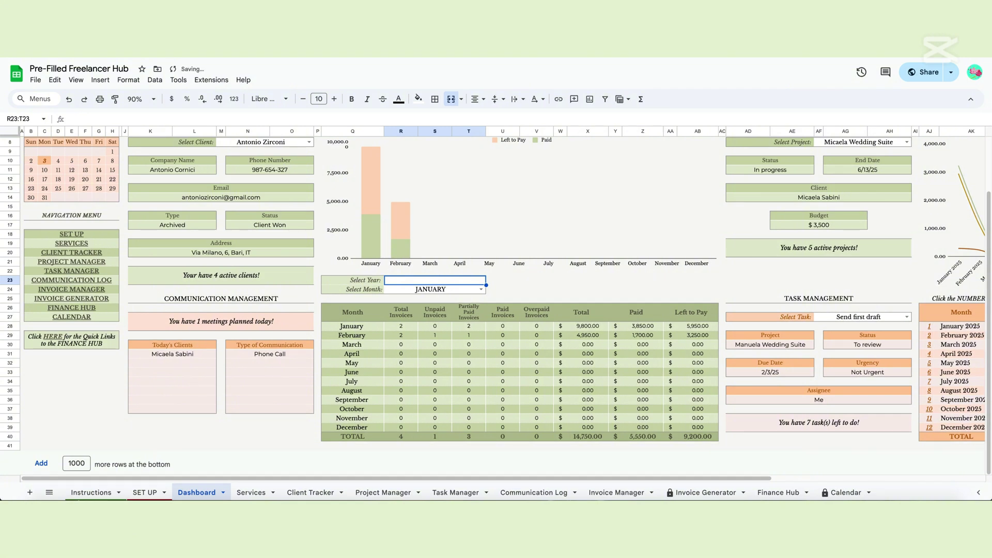
text(2026)
key(Return)
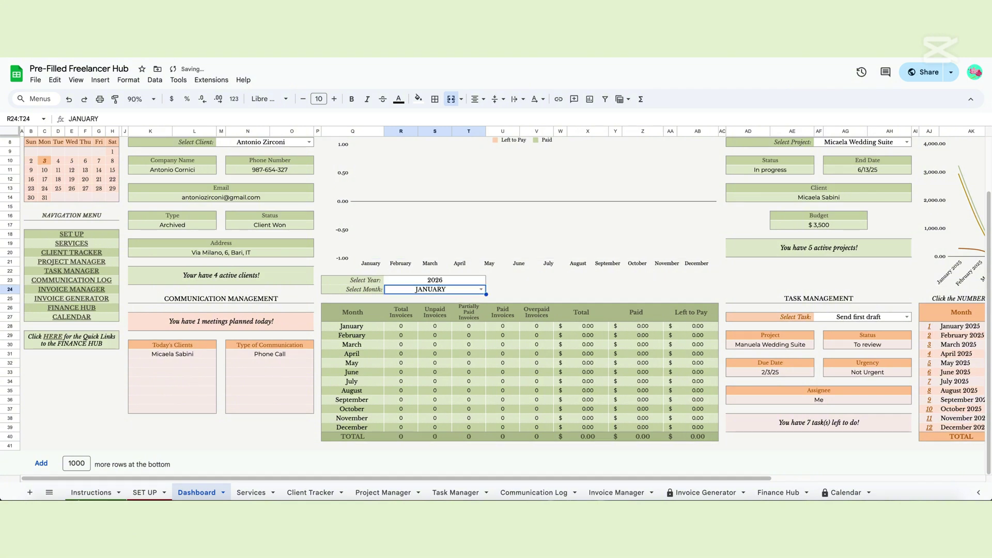
key(ctrl+z)
key(ctrl+z)
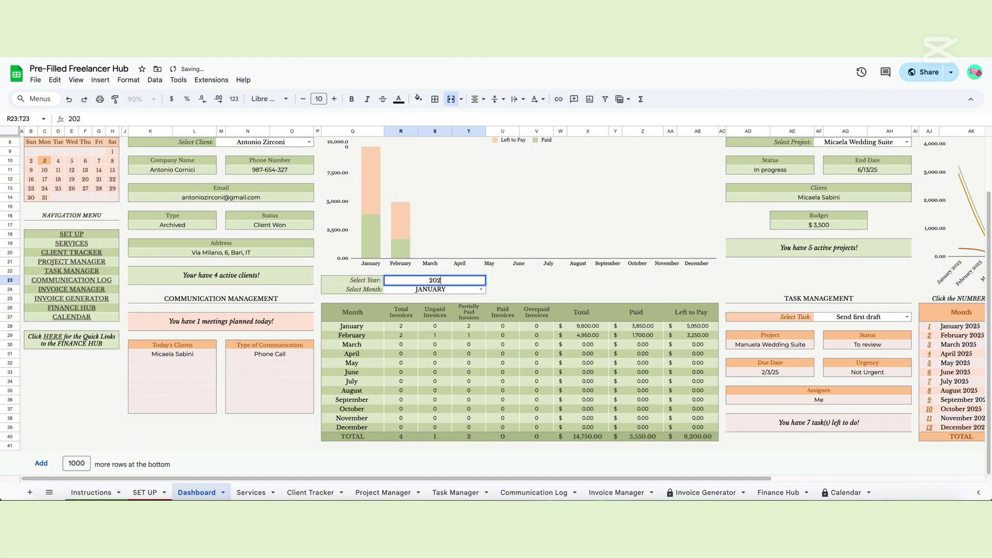
Try MARCH and SEPTEMBER as the starting month, then set it back to JANUARY.
click(481, 295)
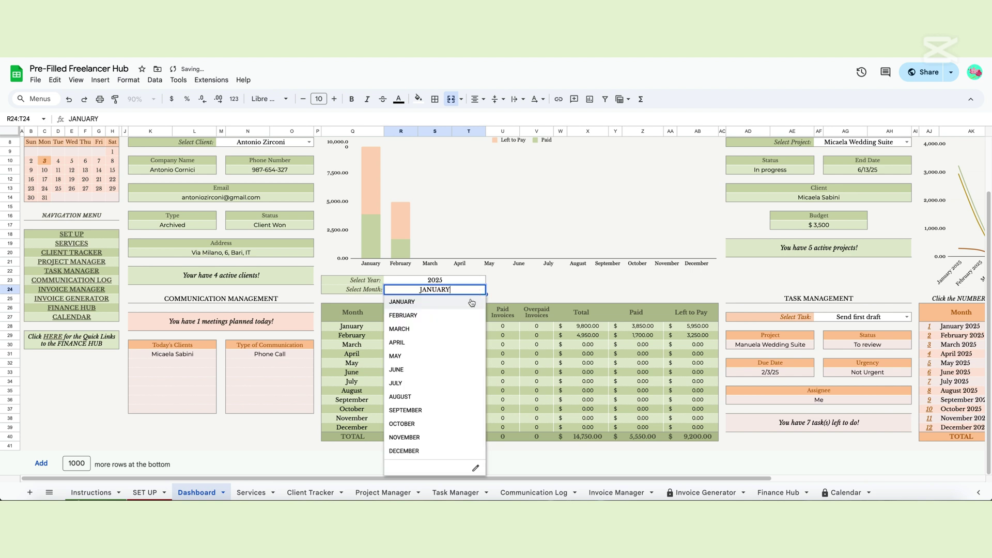
click(454, 329)
click(474, 294)
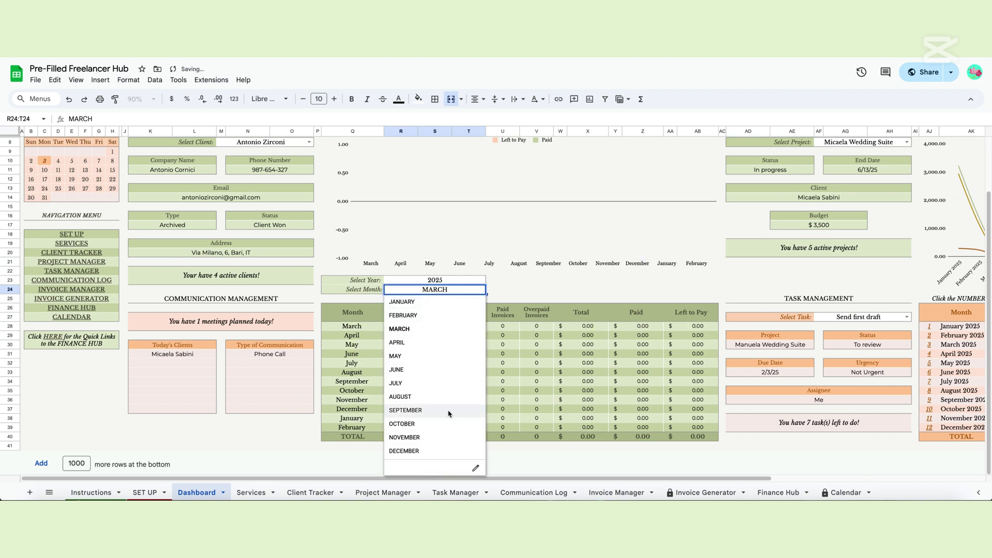
click(447, 411)
click(483, 293)
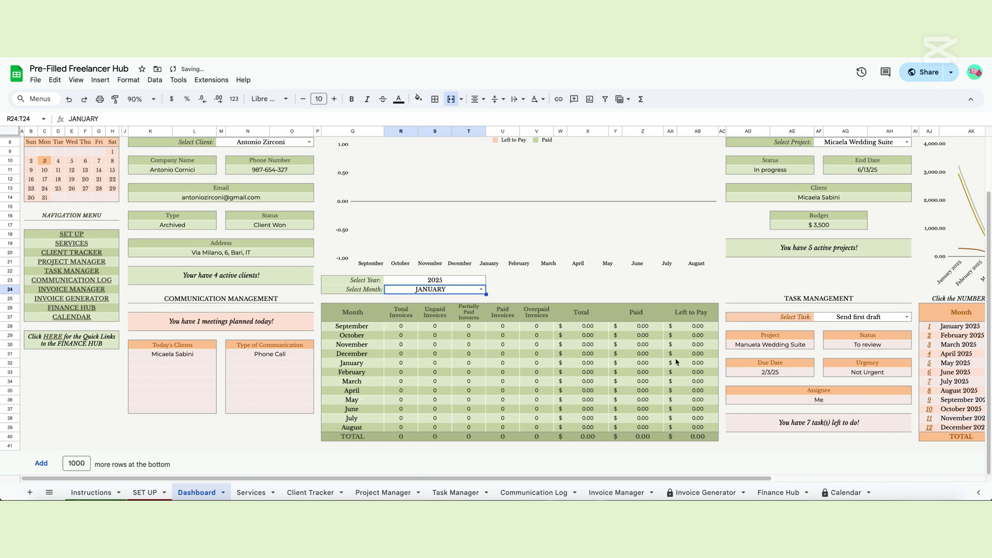
click(452, 303)
Select the Paid and Left to Pay column headers in the invoice table.
scroll(646, 382, up, 2)
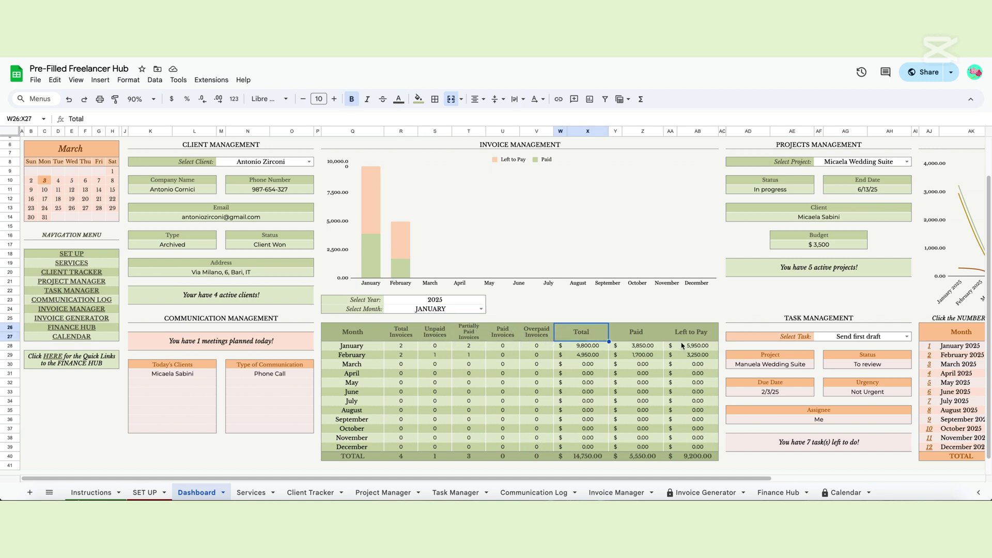
click(652, 339)
key(Right)
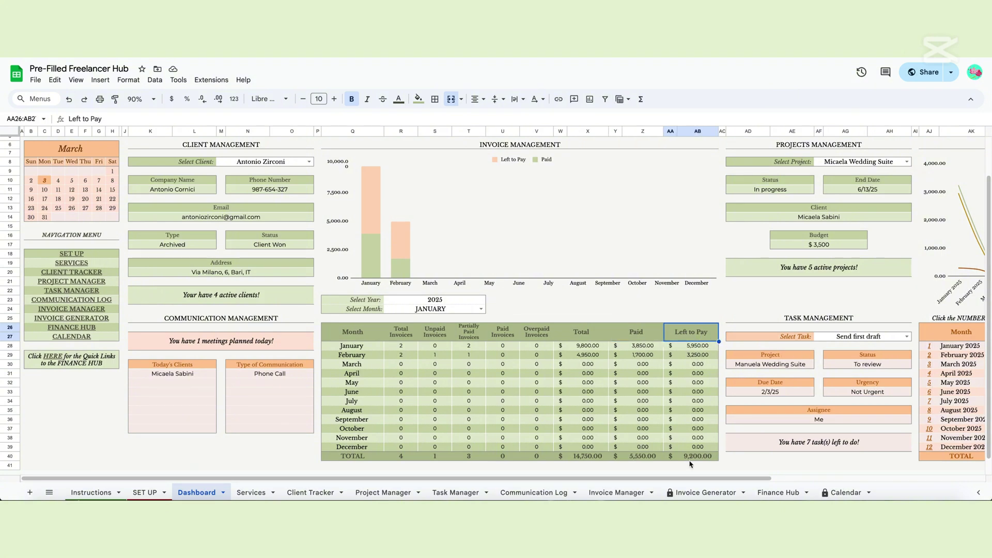
drag(666, 477, 755, 477)
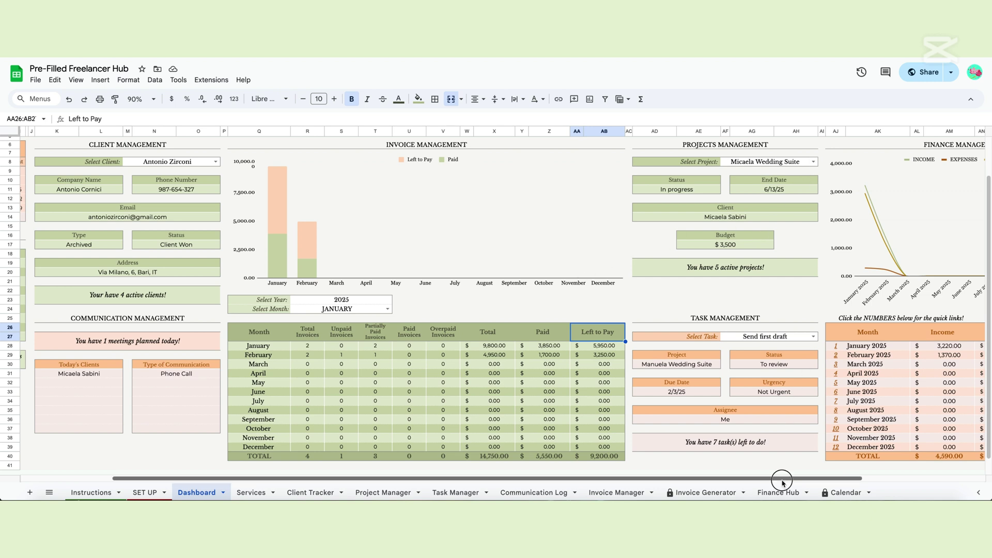
drag(780, 478, 935, 475)
Choose the completed wedding project in the Select Project dropdown.
click(687, 162)
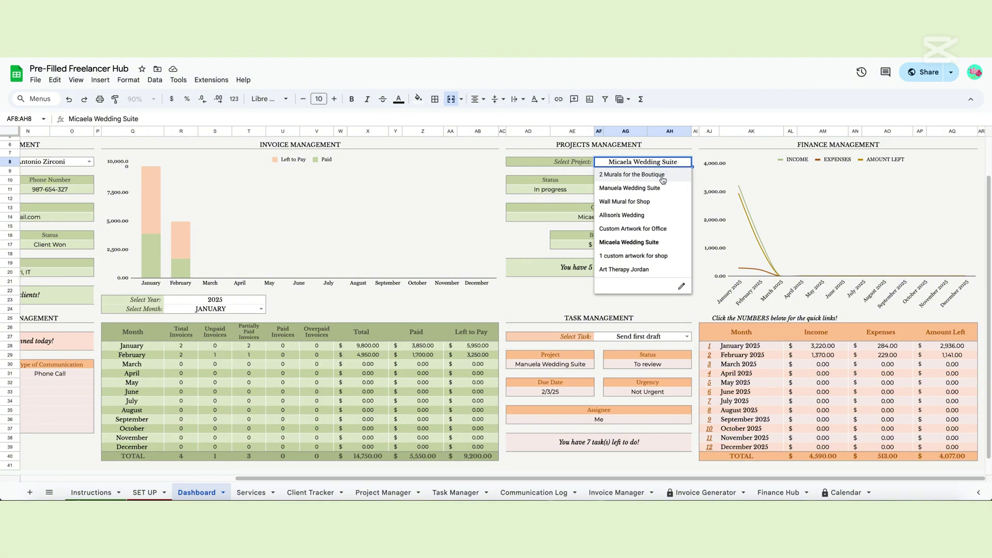
click(691, 182)
click(686, 162)
click(659, 222)
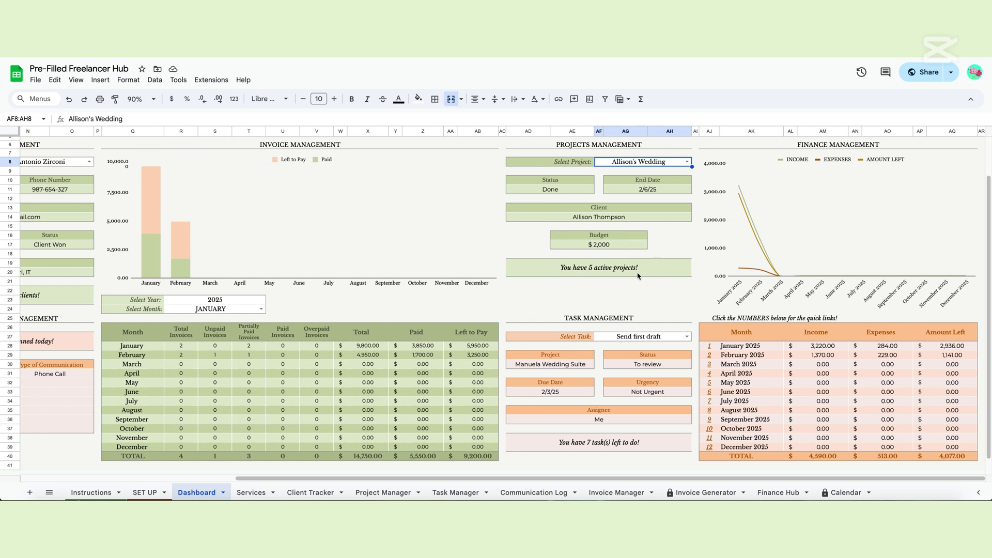
Pick 'Create and send draft' in the Select Task dropdown.
scroll(638, 279, down, 1)
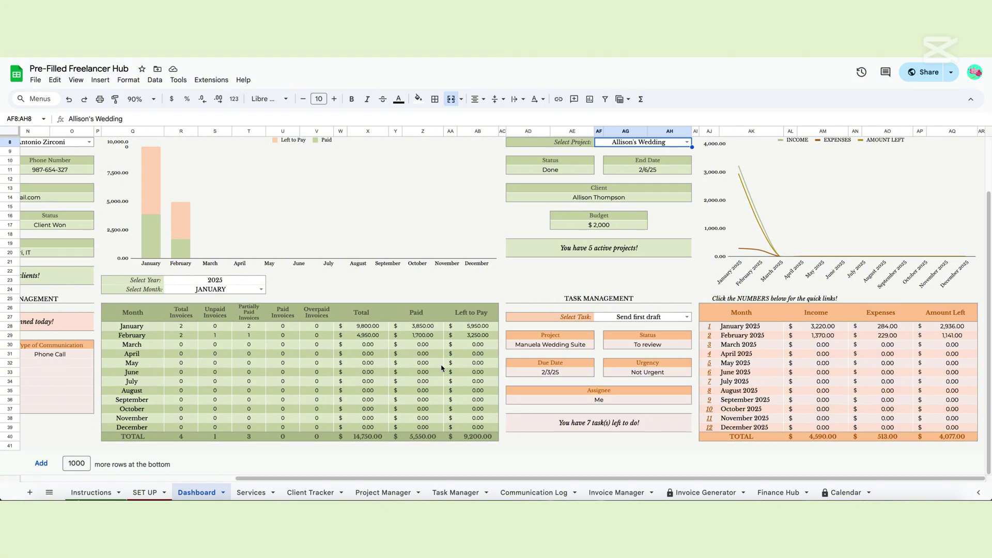
click(684, 316)
click(666, 433)
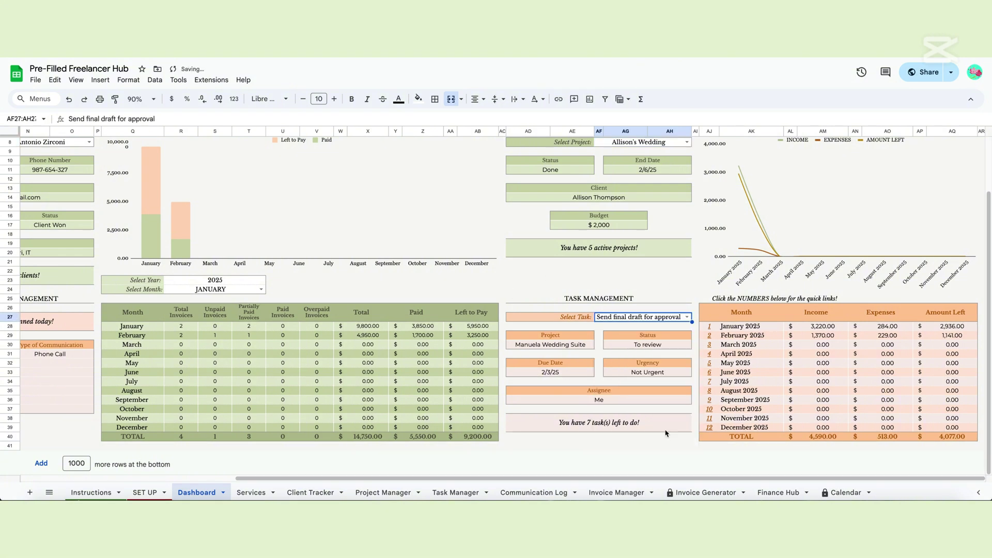
click(687, 317)
click(656, 364)
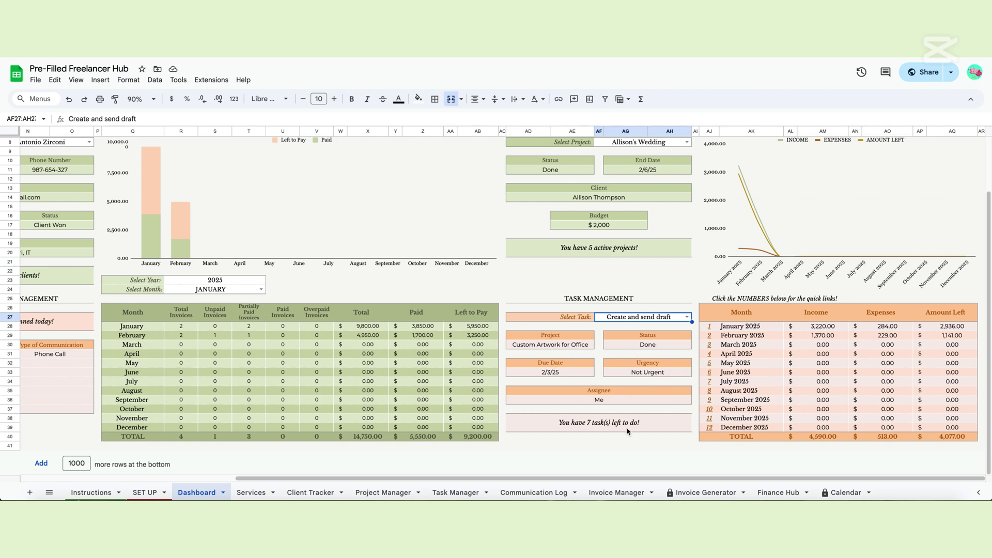
scroll(775, 362, up, 2)
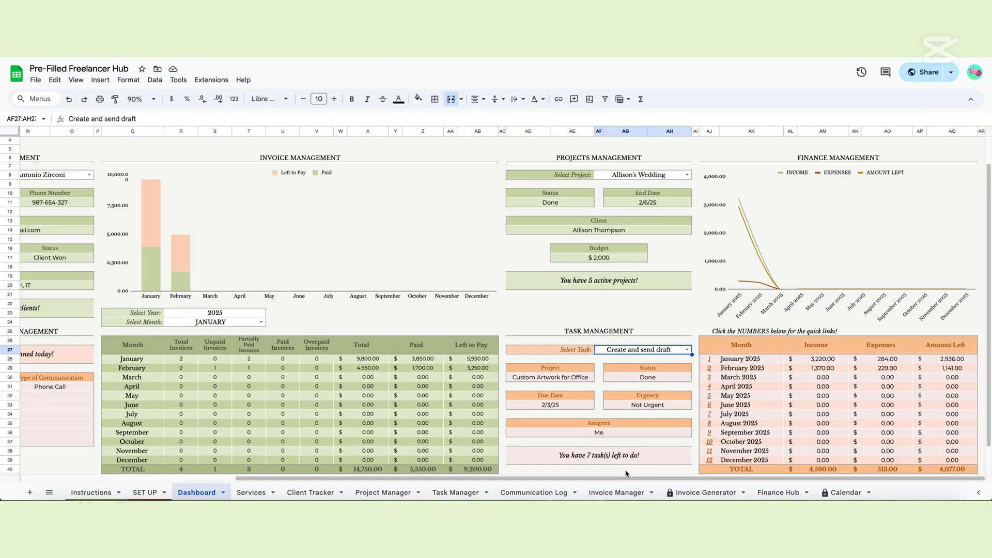
click(884, 175)
scroll(926, 347, down, 1)
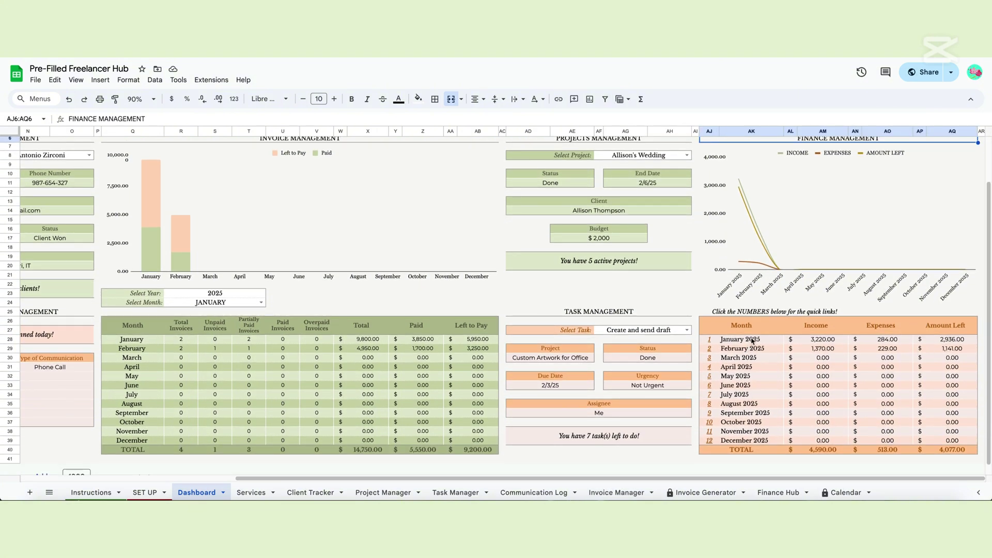
drag(750, 340, 760, 413)
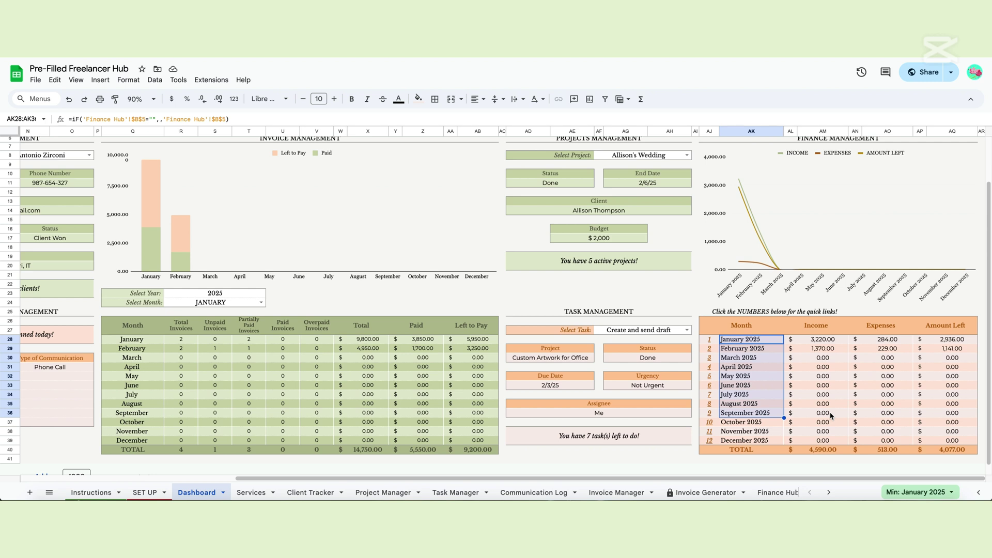
click(718, 339)
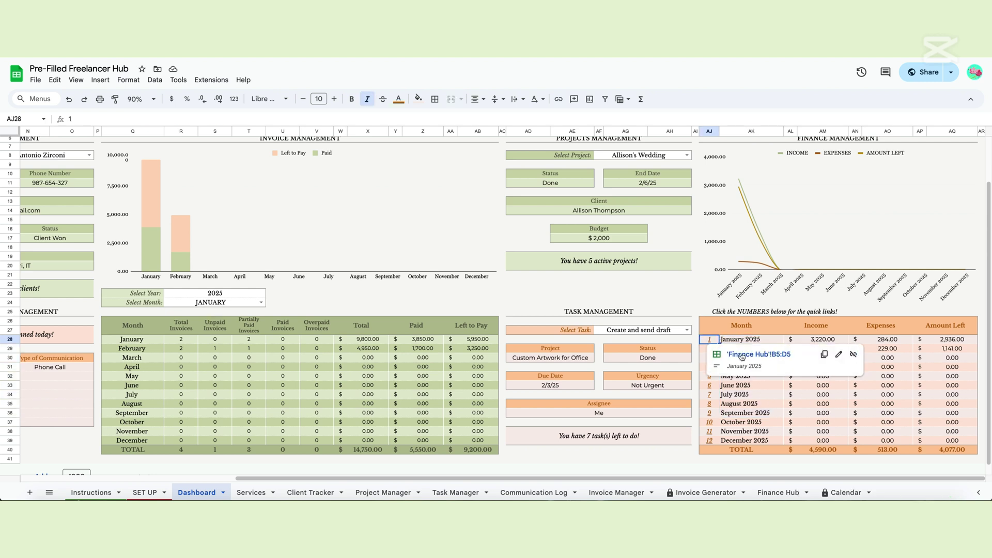
click(713, 394)
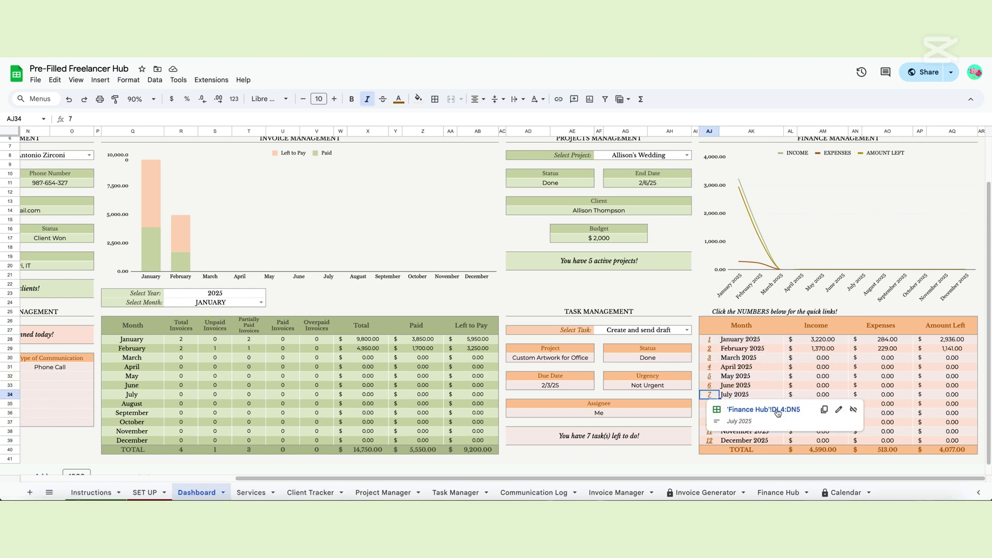
click(710, 442)
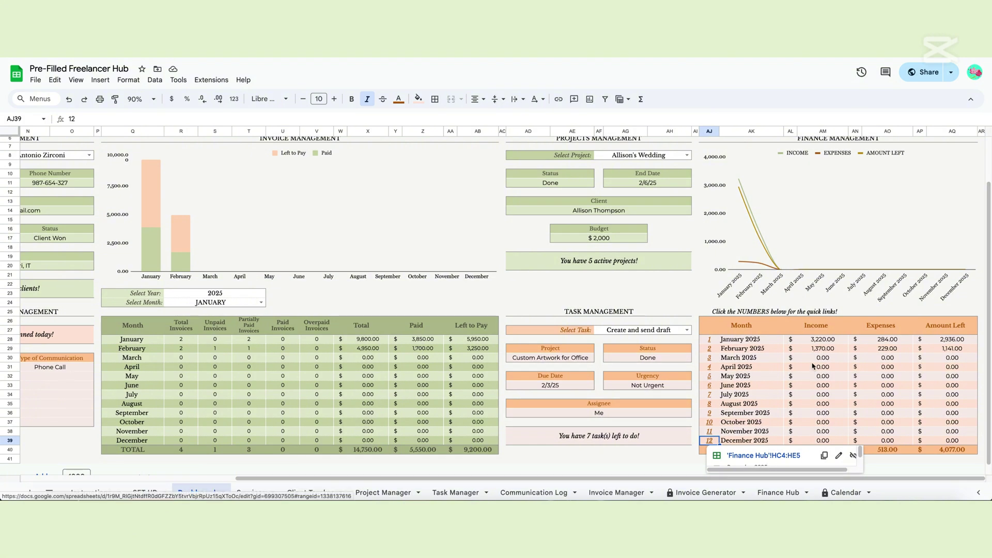
click(759, 341)
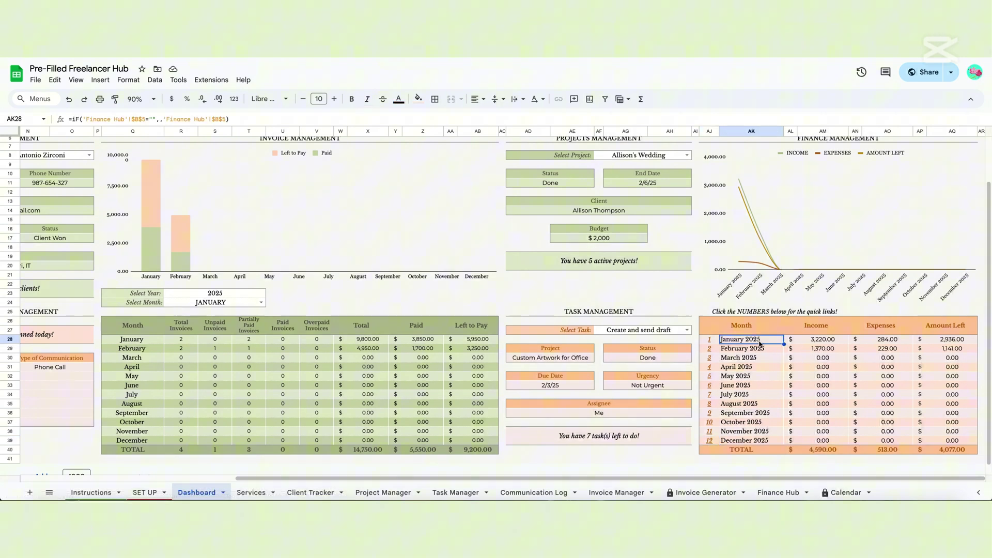
click(810, 341)
click(881, 342)
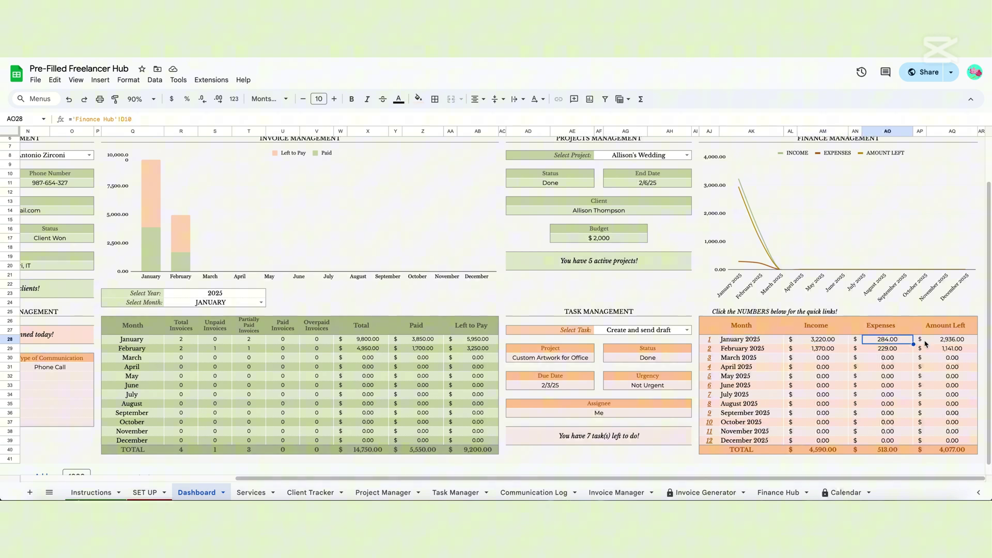
click(952, 341)
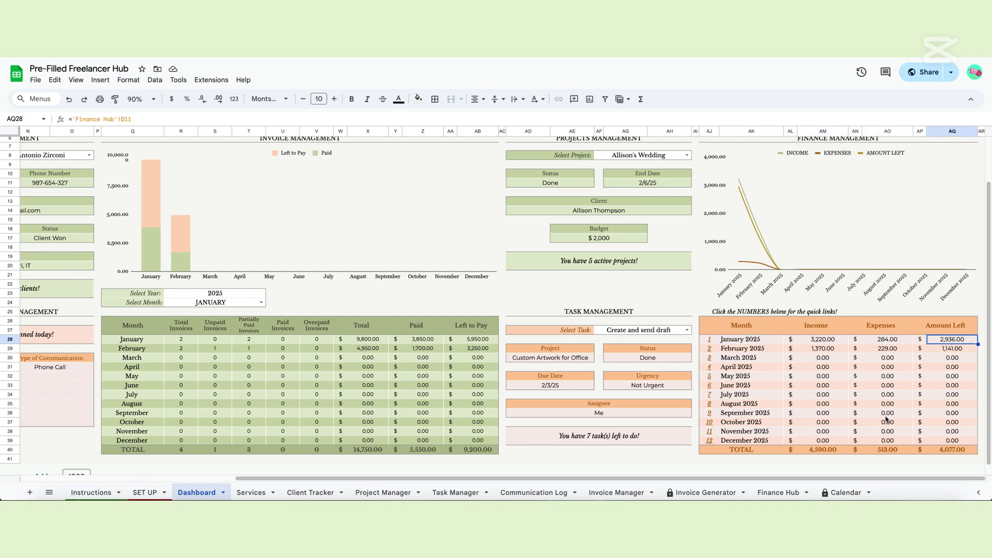
scroll(886, 420, up, 1)
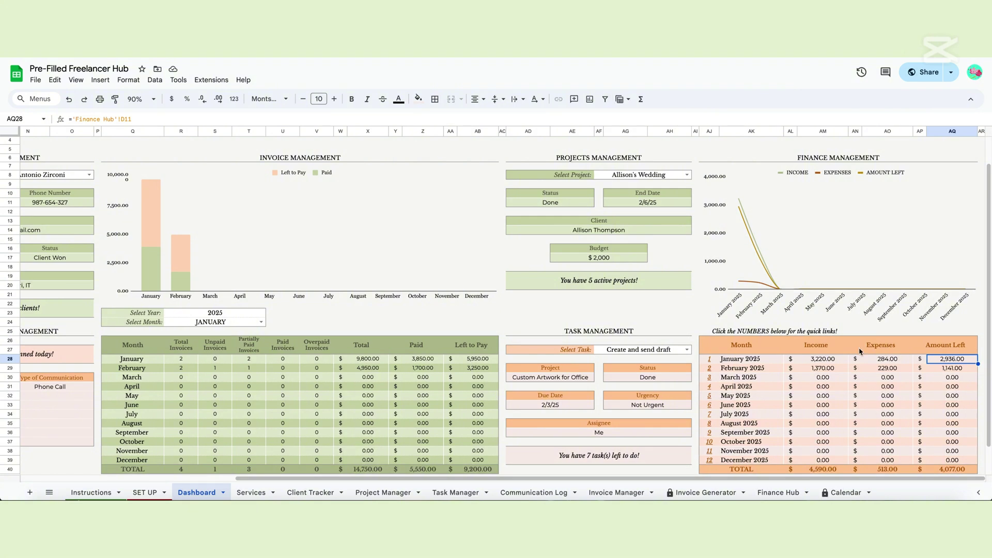
click(827, 273)
click(640, 322)
scroll(903, 286, down, 1)
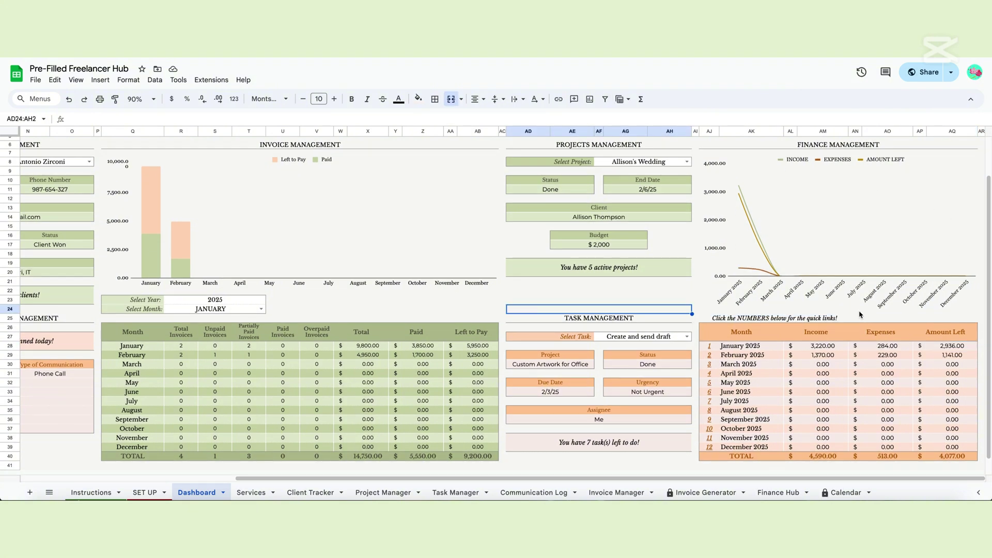
drag(694, 480, 479, 479)
Glance at the Services and Client Tracker sheets, then return to Project Manager.
scroll(506, 372, up, 2)
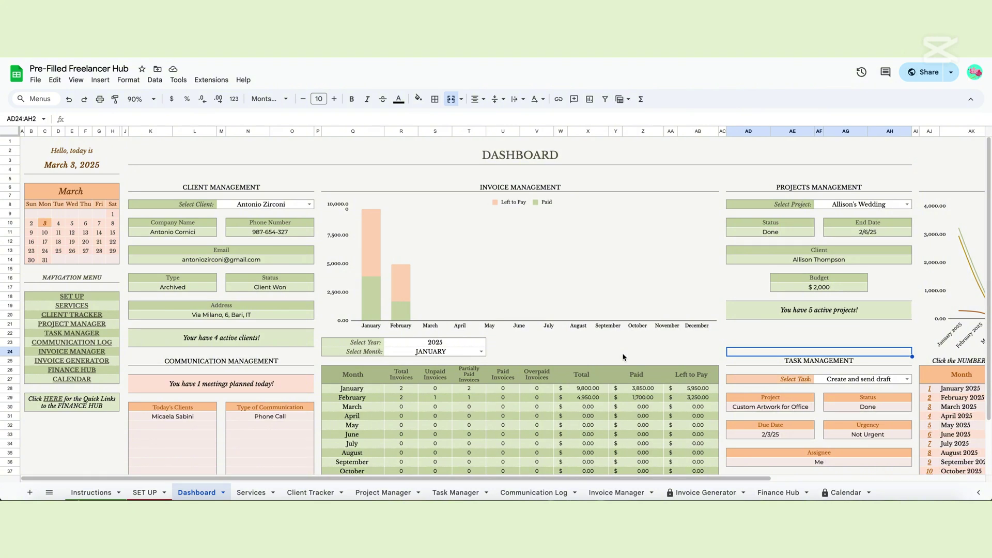
click(254, 492)
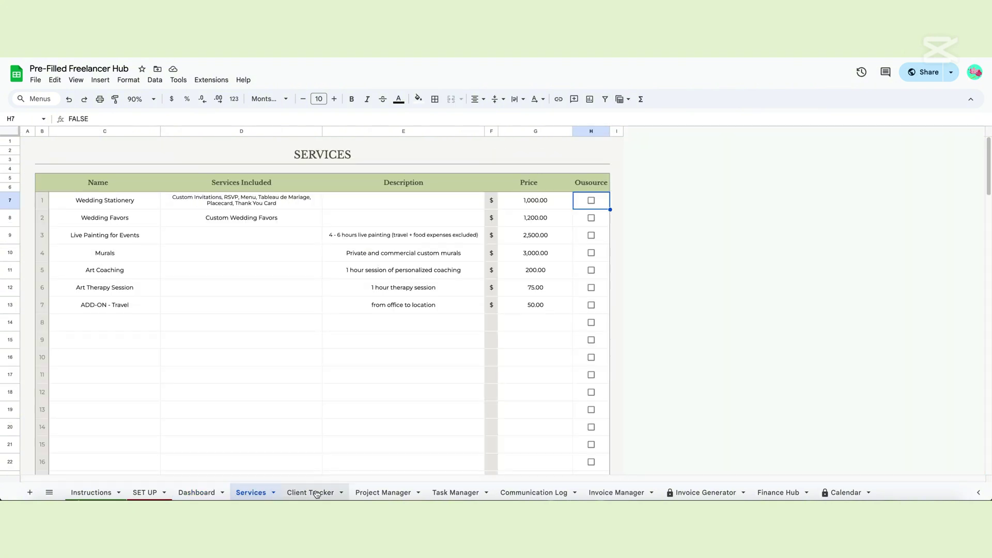
click(313, 492)
click(365, 492)
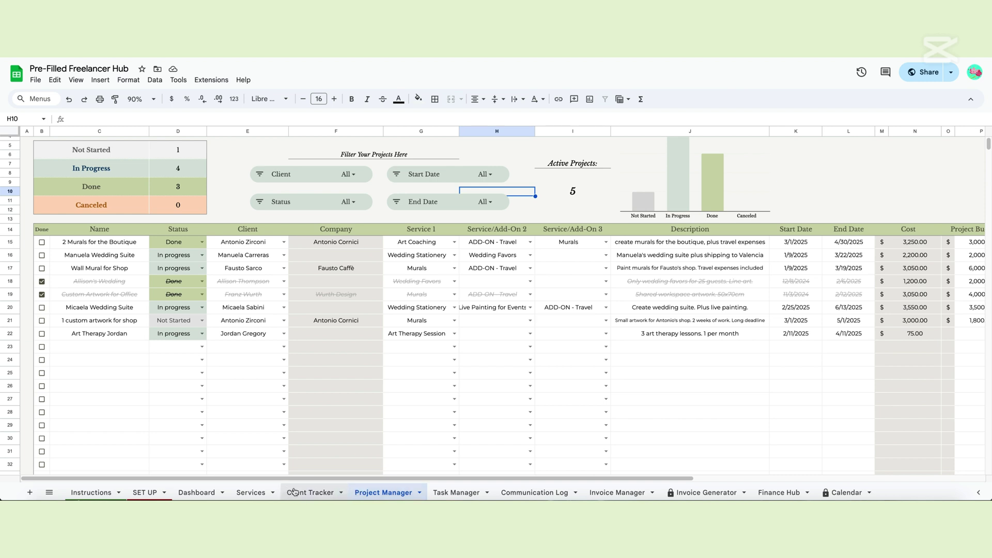
scroll(226, 213, up, 2)
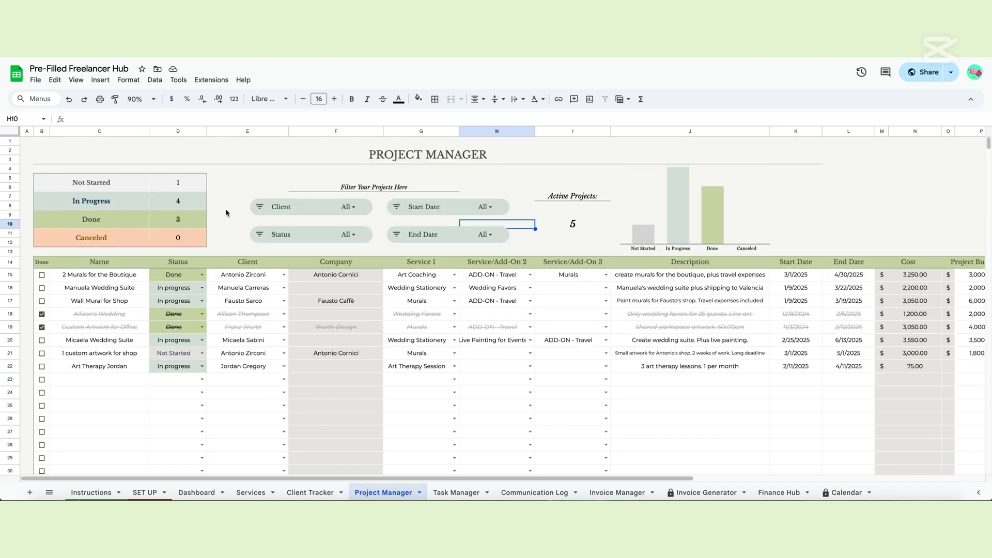
Open the Client slicer's value list and test a search for 'an'.
click(967, 169)
click(314, 209)
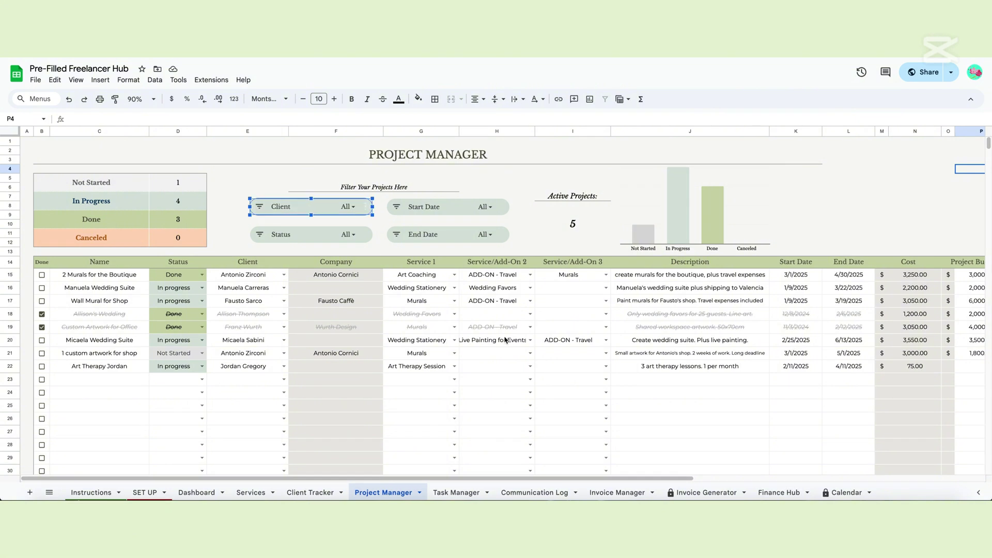
click(349, 207)
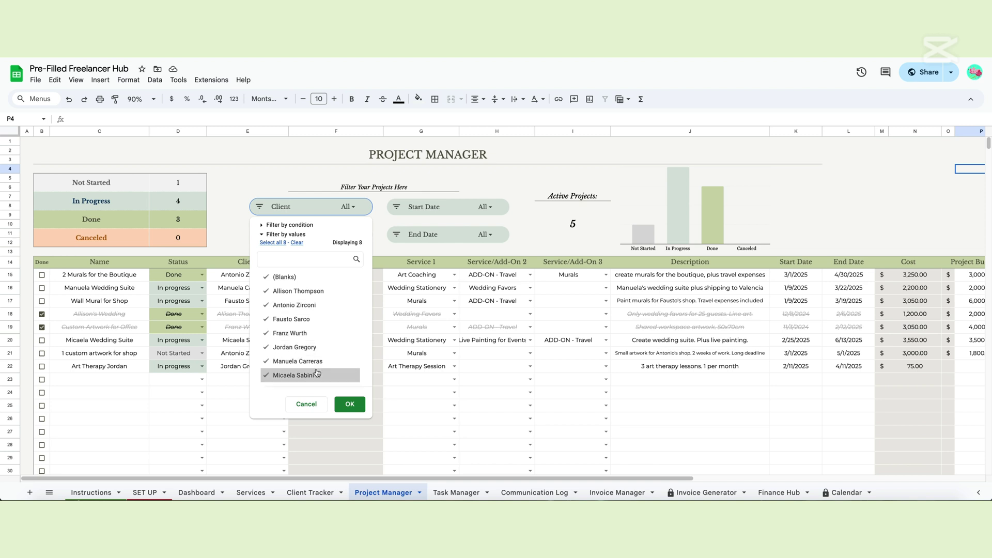
click(300, 259)
text(an)
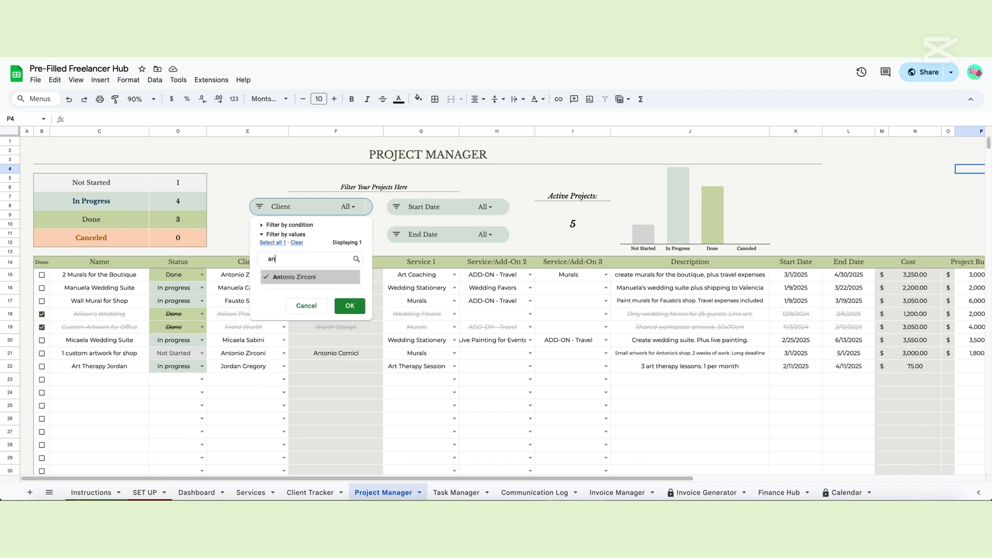
key(BackSpace)
key(BackSpace)
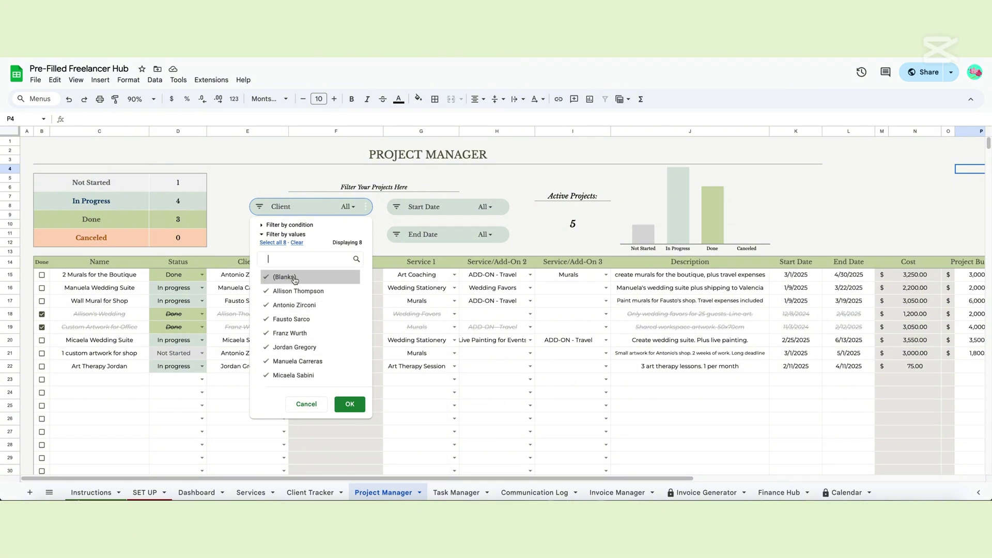
Untick every client, tick three chosen clients, and apply the Client filter.
click(318, 283)
click(305, 291)
click(302, 304)
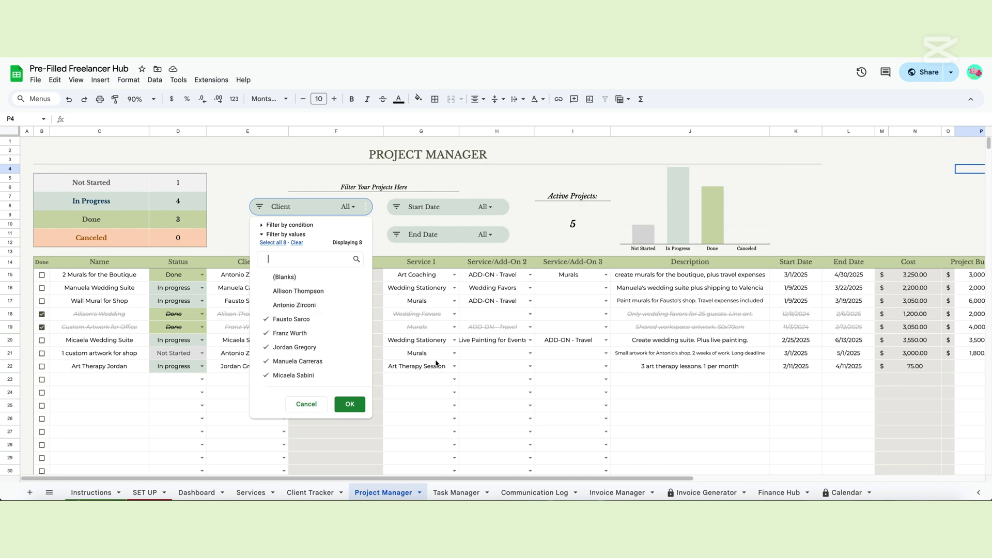
click(298, 242)
click(301, 364)
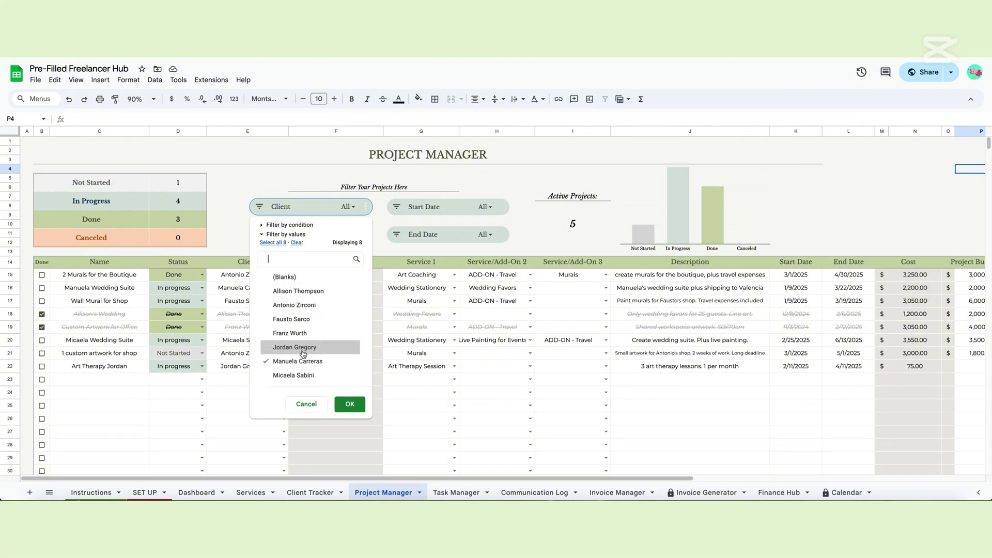
click(316, 306)
click(349, 404)
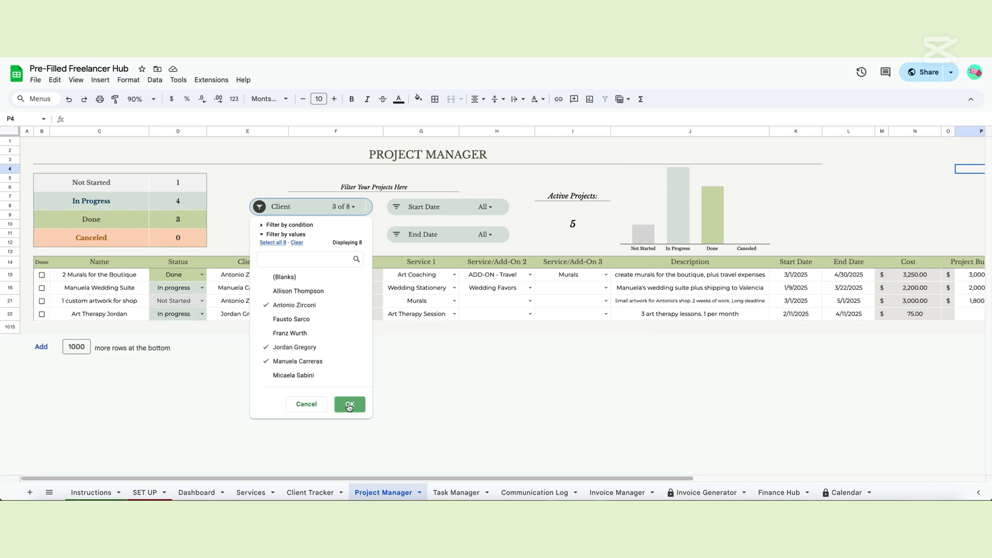
click(347, 235)
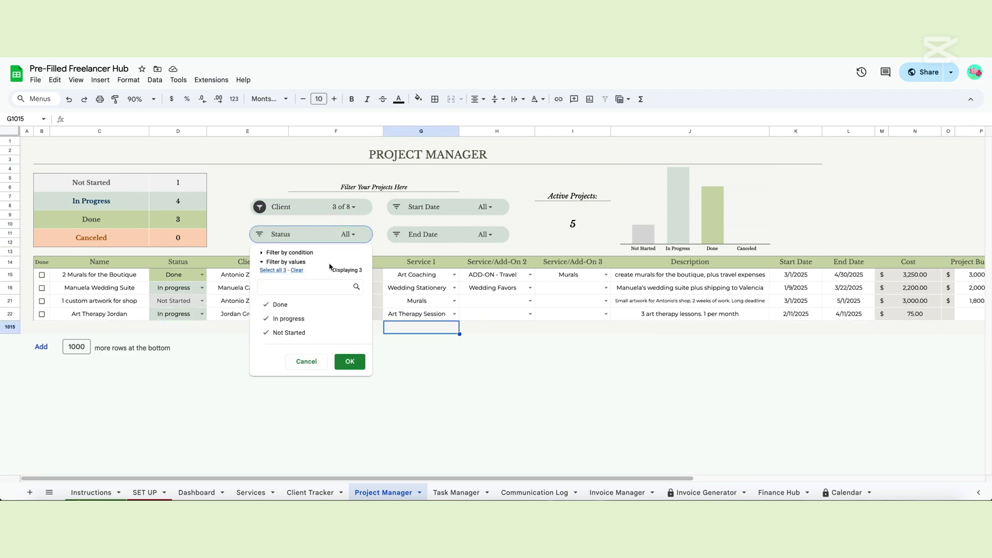
Exclude Done from the Status slicer and 1/9/2025 from the Start Date slicer.
click(289, 305)
click(347, 362)
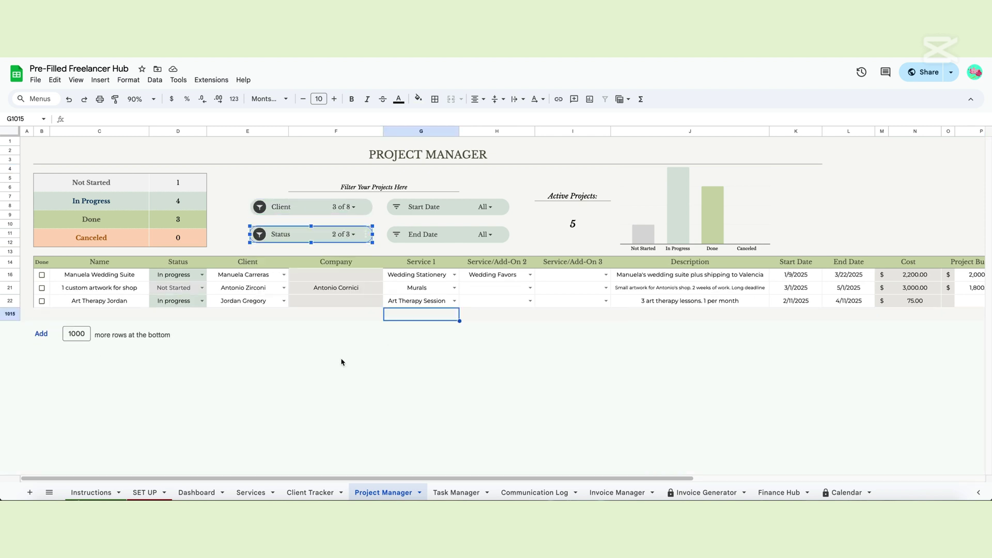
click(482, 207)
click(438, 277)
click(485, 333)
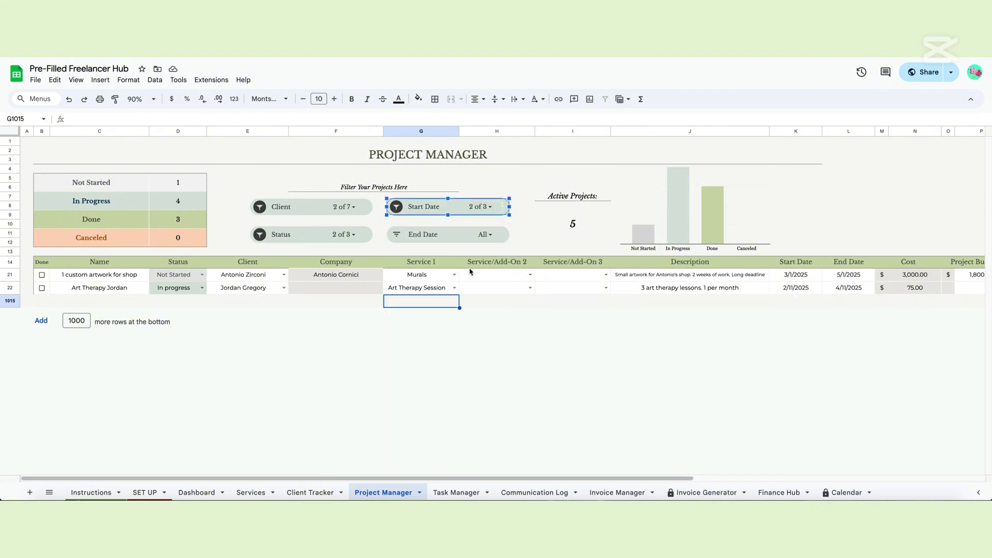
Re-include the 1/9/2025 start date so all start dates show again.
click(400, 207)
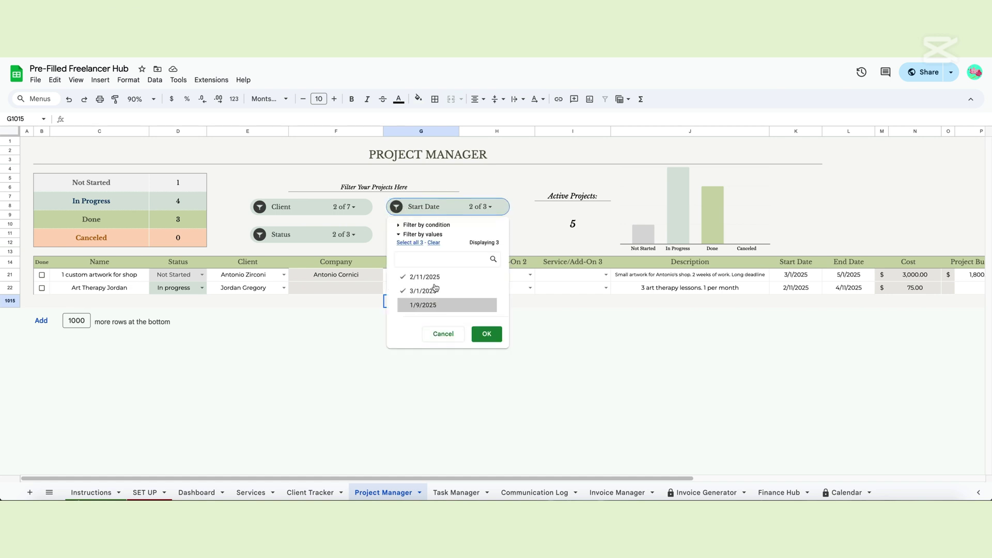
double_click(400, 208)
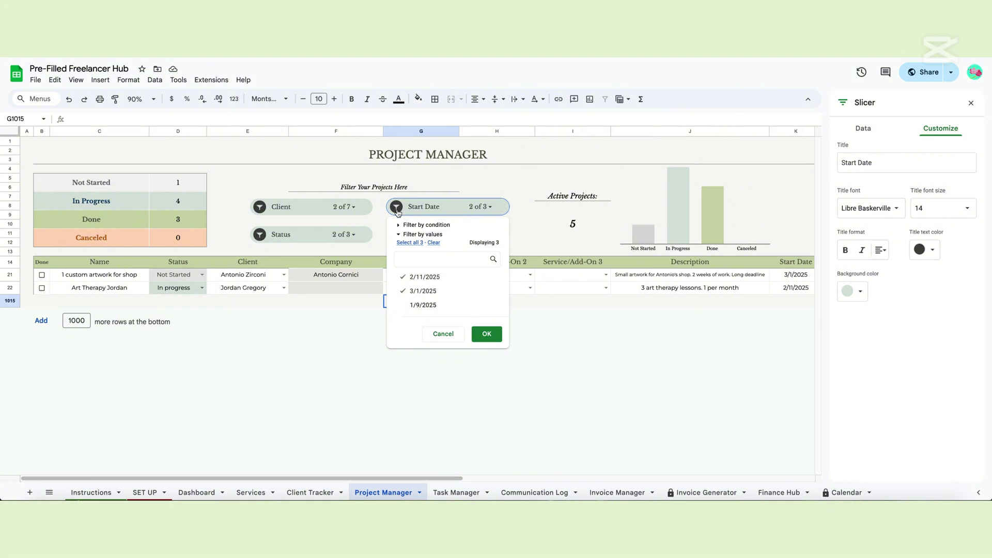
click(403, 306)
click(433, 333)
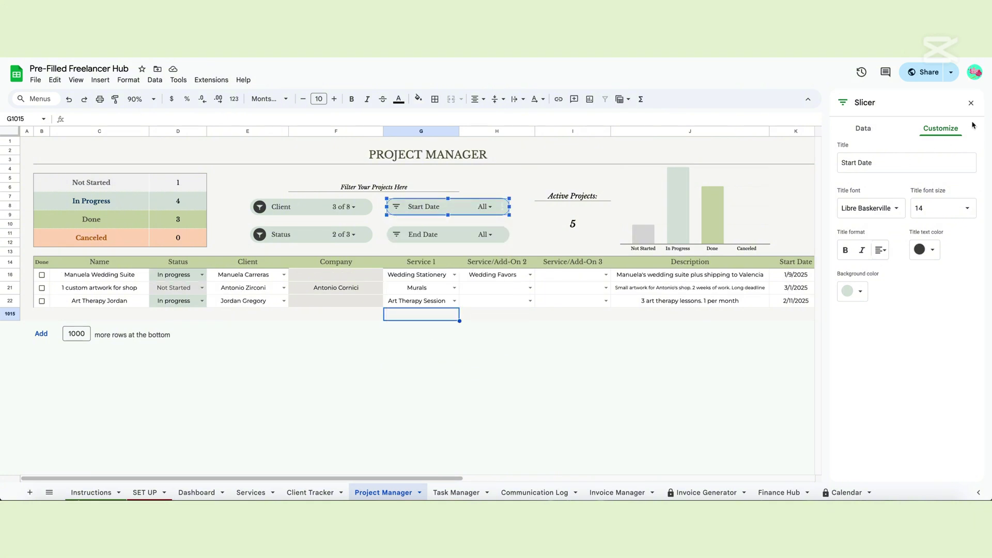
click(971, 102)
Select all values in the Client and Status slicers so every project shows.
click(260, 206)
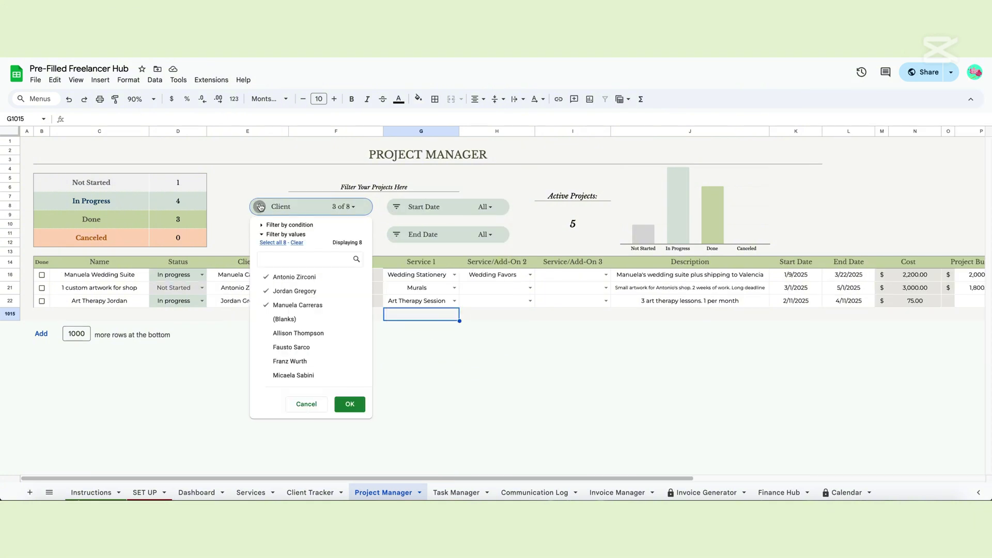
click(265, 246)
click(348, 403)
click(261, 234)
click(265, 273)
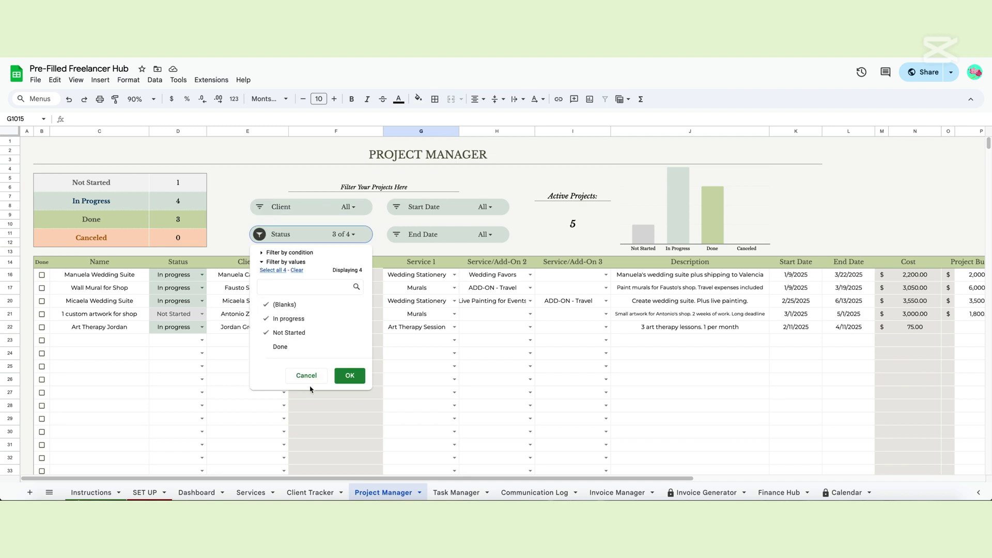
click(307, 377)
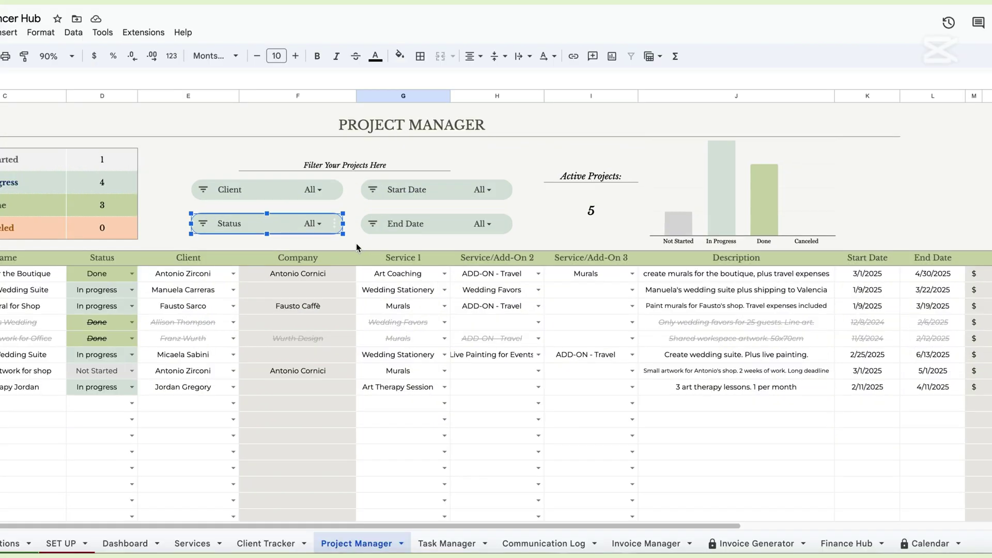
Open Edit slicer from the Client slicer's three-dot menu.
click(289, 194)
click(336, 191)
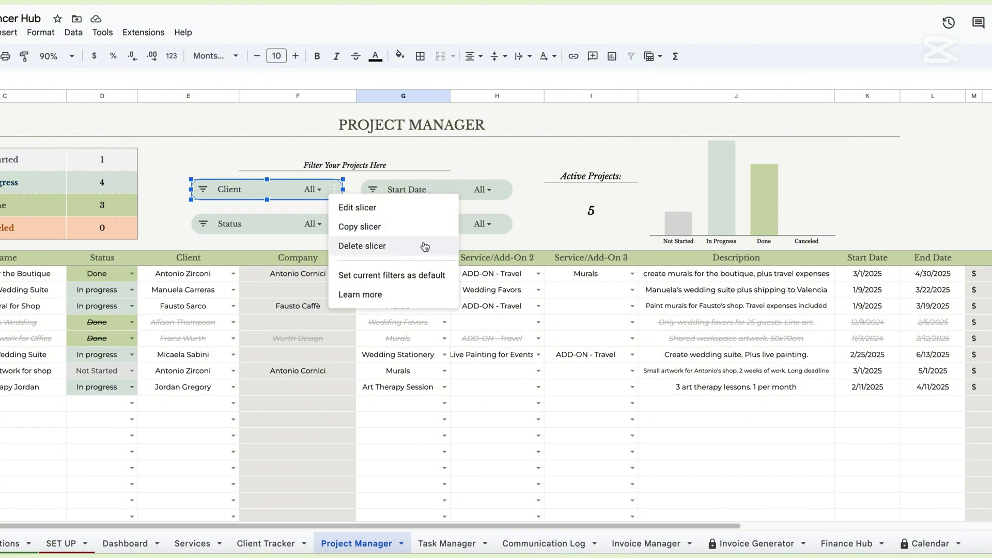
click(392, 207)
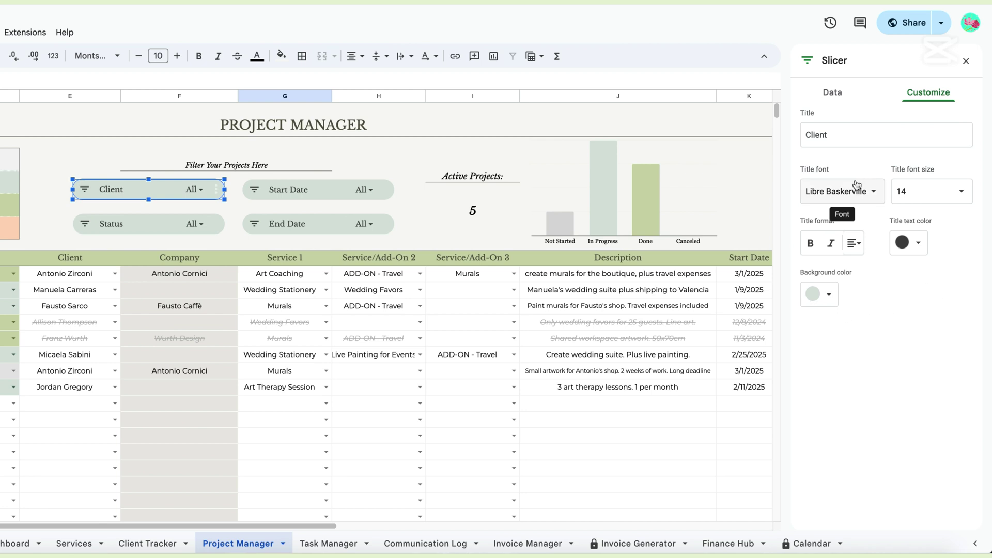
Check the Data tab's column list, keeping Client as the filtered column.
click(831, 98)
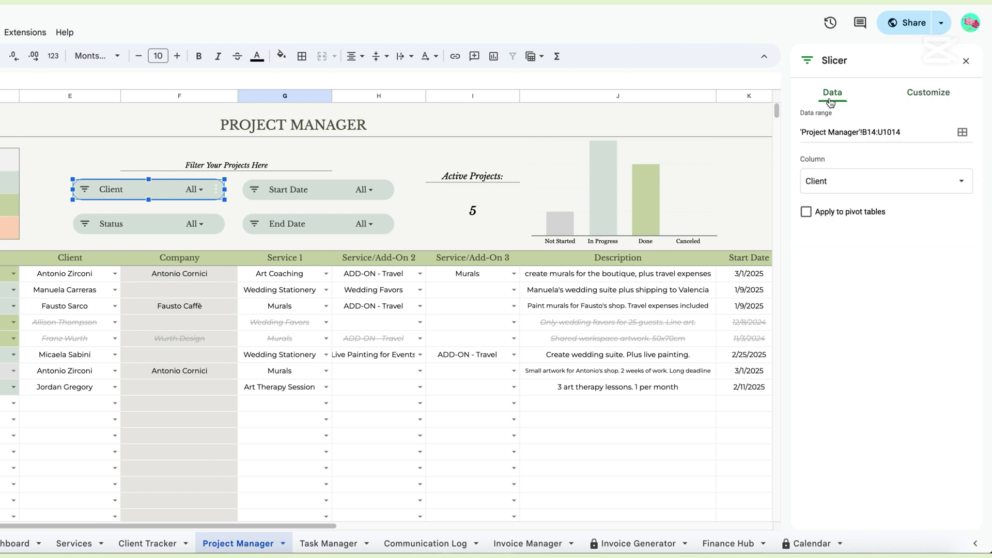
click(858, 189)
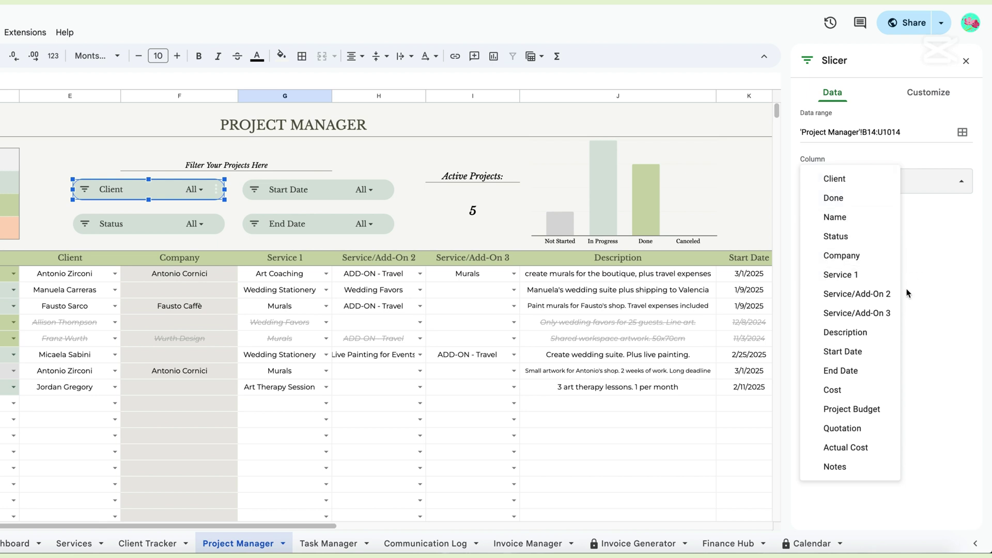
click(917, 273)
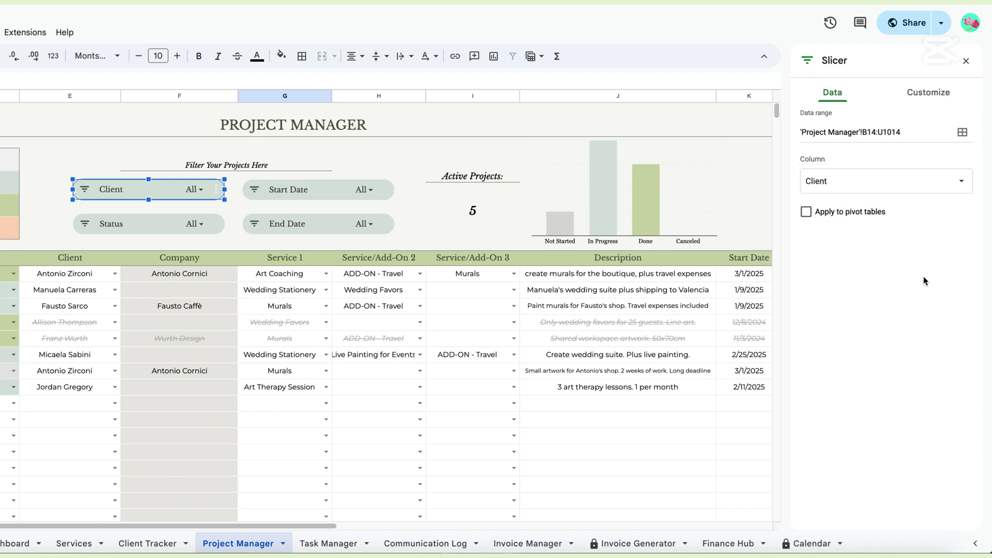
Review the title font and background colour options unchanged, then close the slicer panel.
click(911, 95)
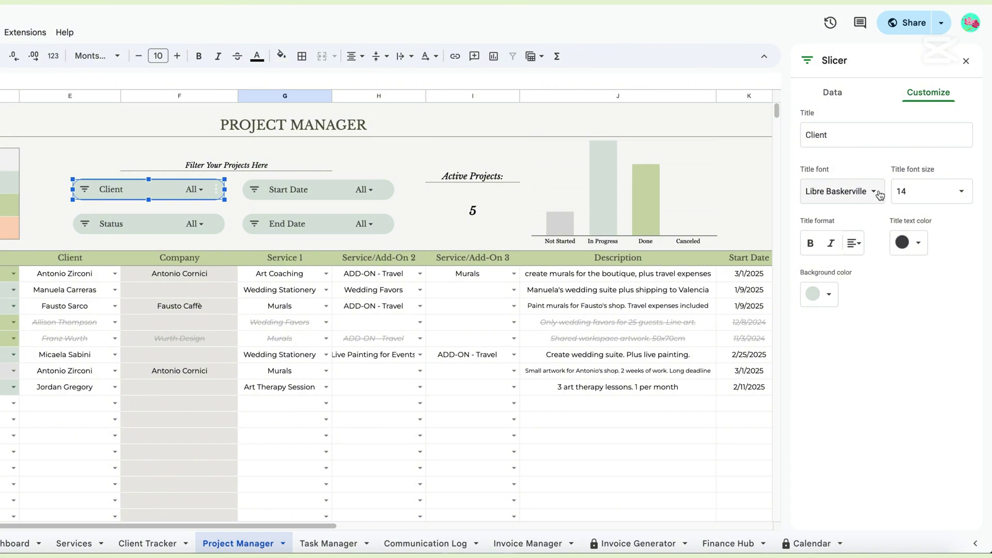
click(879, 194)
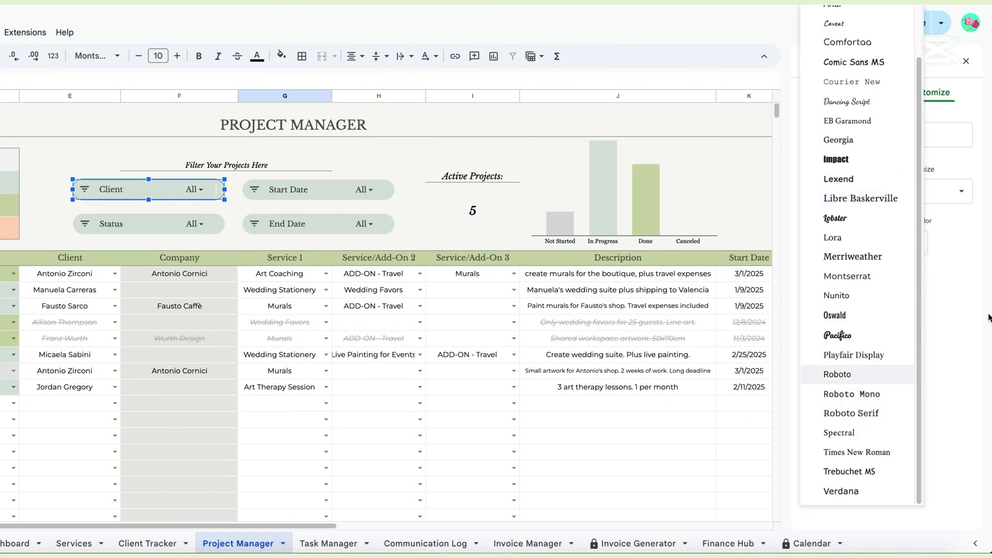
click(970, 275)
click(823, 299)
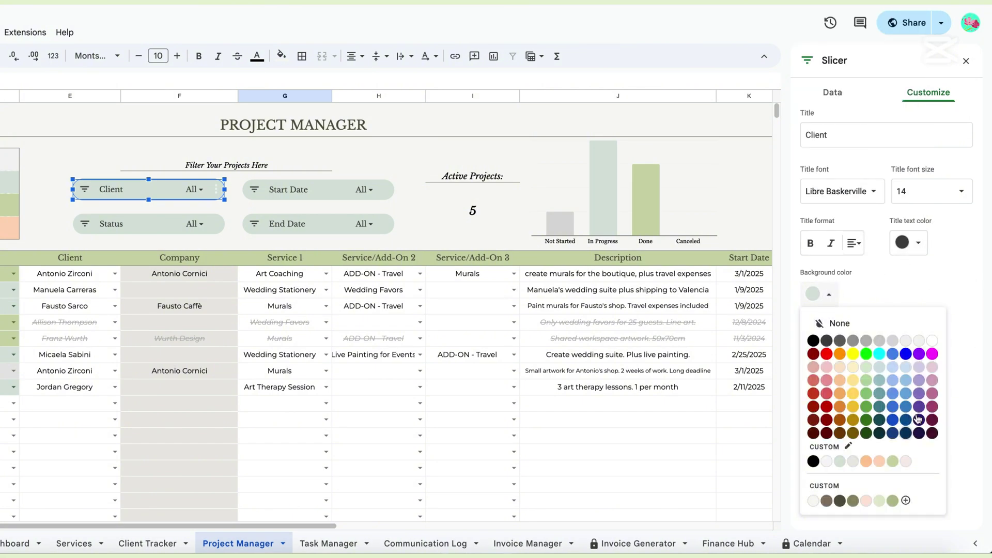
click(958, 283)
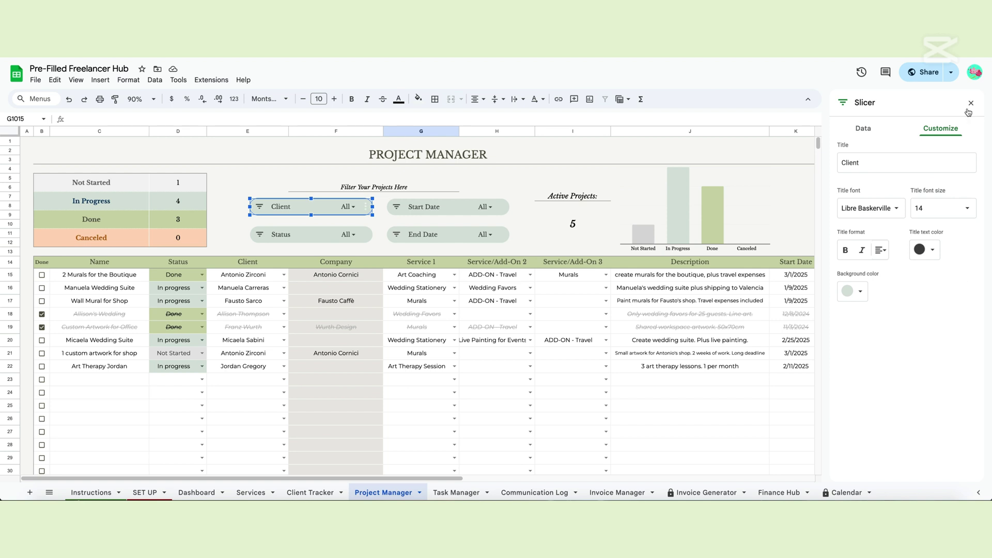
click(971, 103)
click(313, 214)
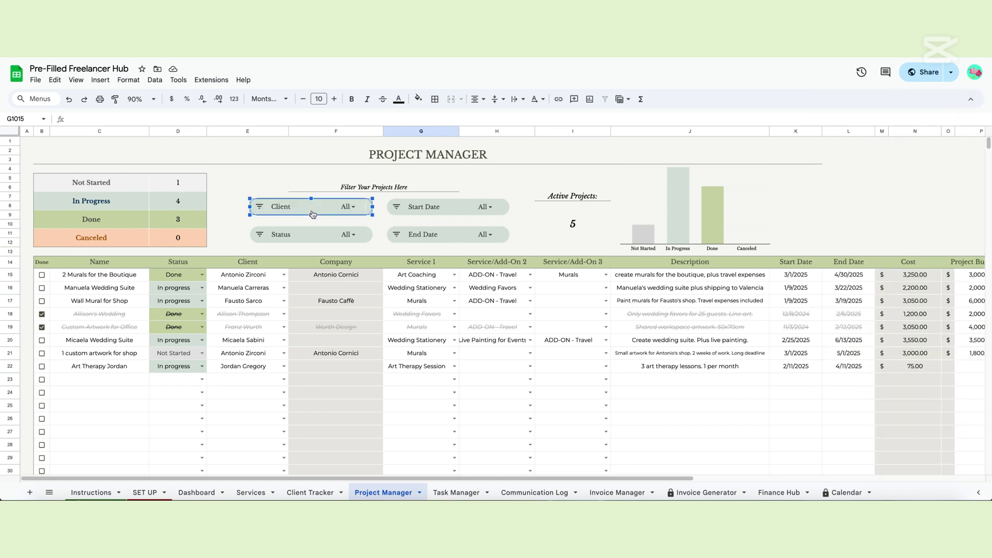
click(313, 218)
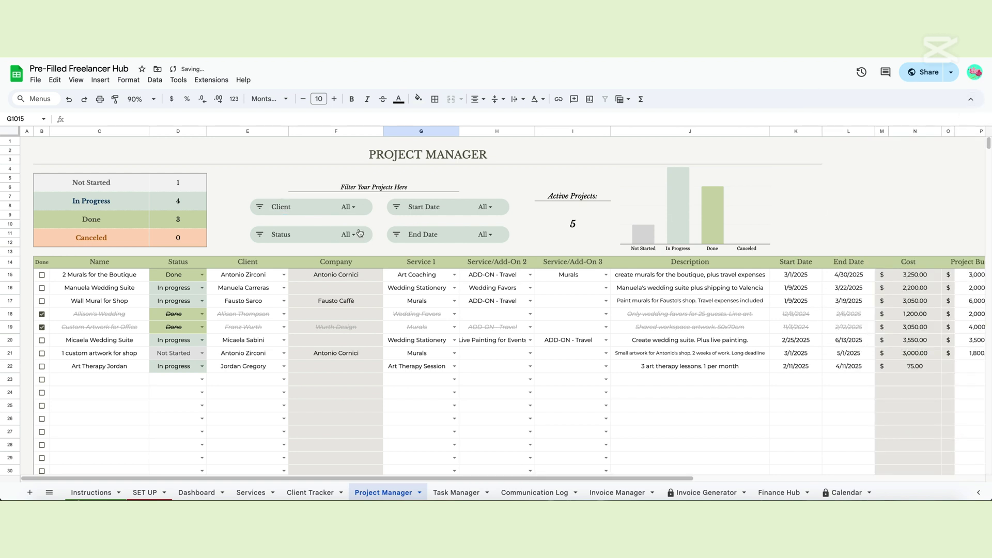
click(317, 208)
mouse_move(317, 208)
mouse_down()
mouse_move(253, 209)
mouse_move(314, 166)
mouse_move(323, 219)
mouse_move(313, 172)
mouse_move(345, 215)
mouse_move(317, 207)
mouse_up()
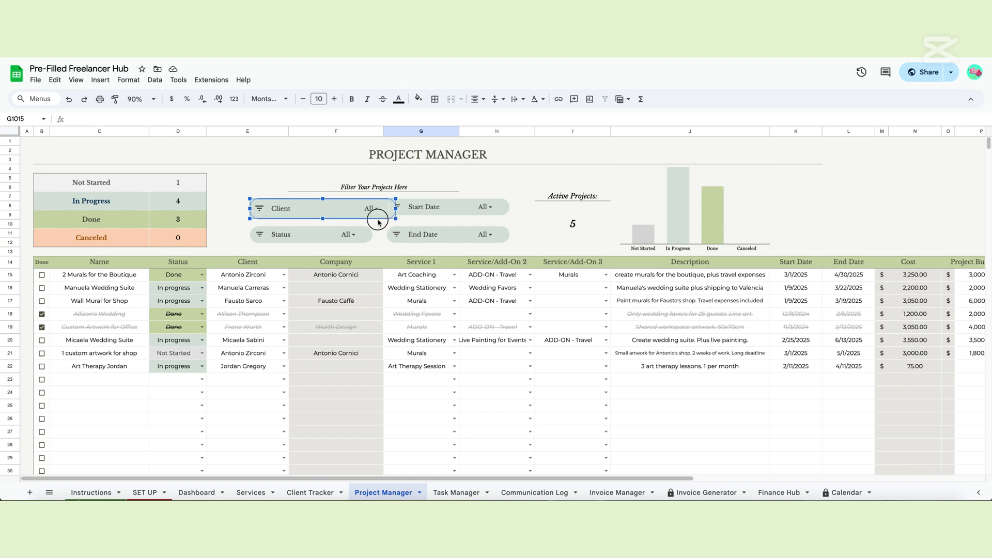
mouse_move(373, 214)
mouse_down()
mouse_move(364, 217)
mouse_move(373, 215)
mouse_up()
click(545, 221)
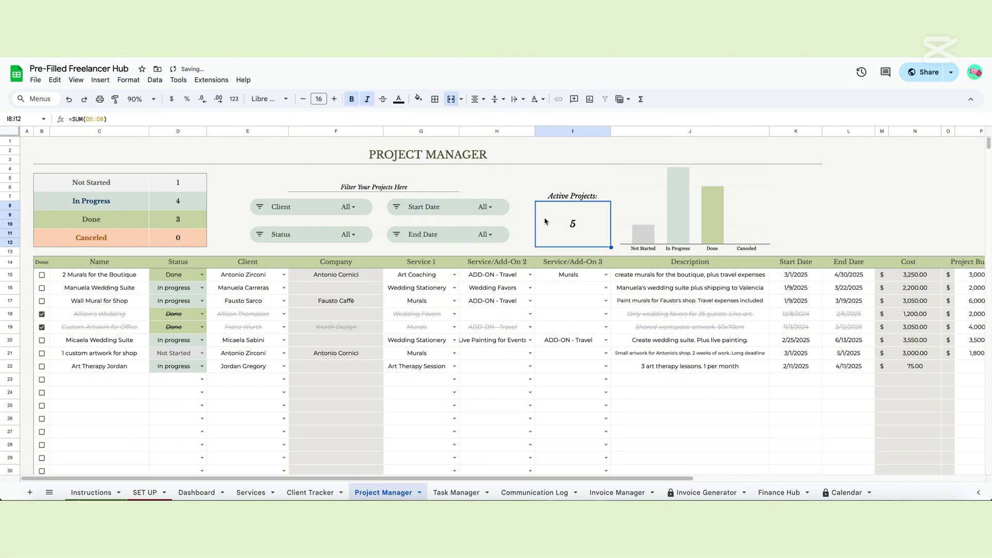
click(514, 189)
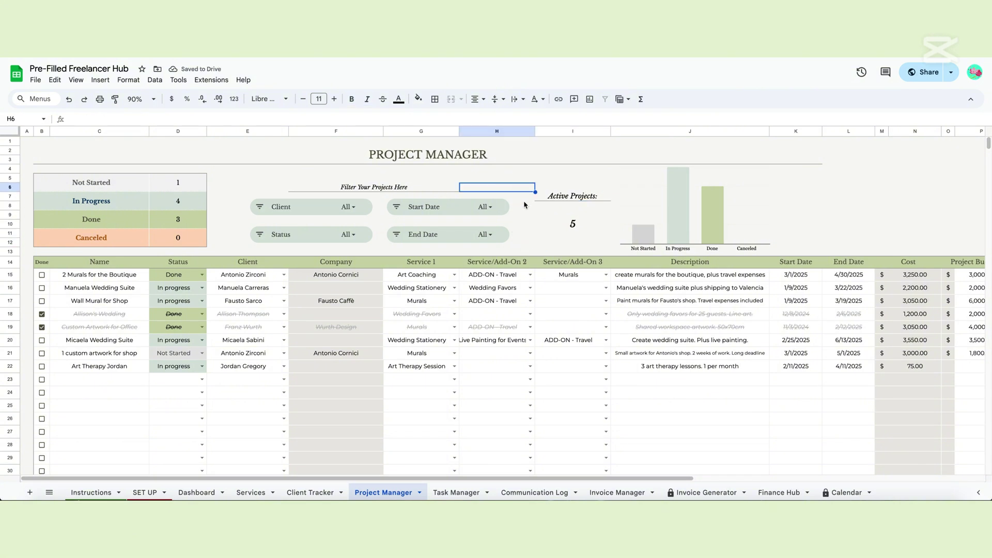